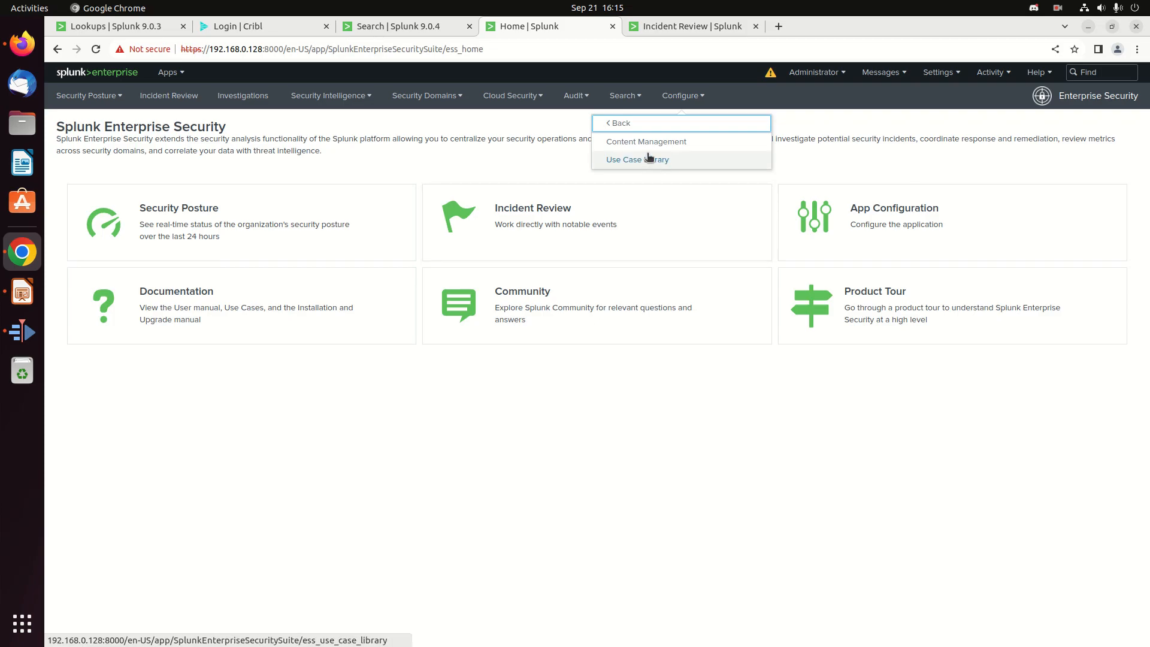
Open Content Management and filter the content list by type to Correlation Search
left_click(647, 143)
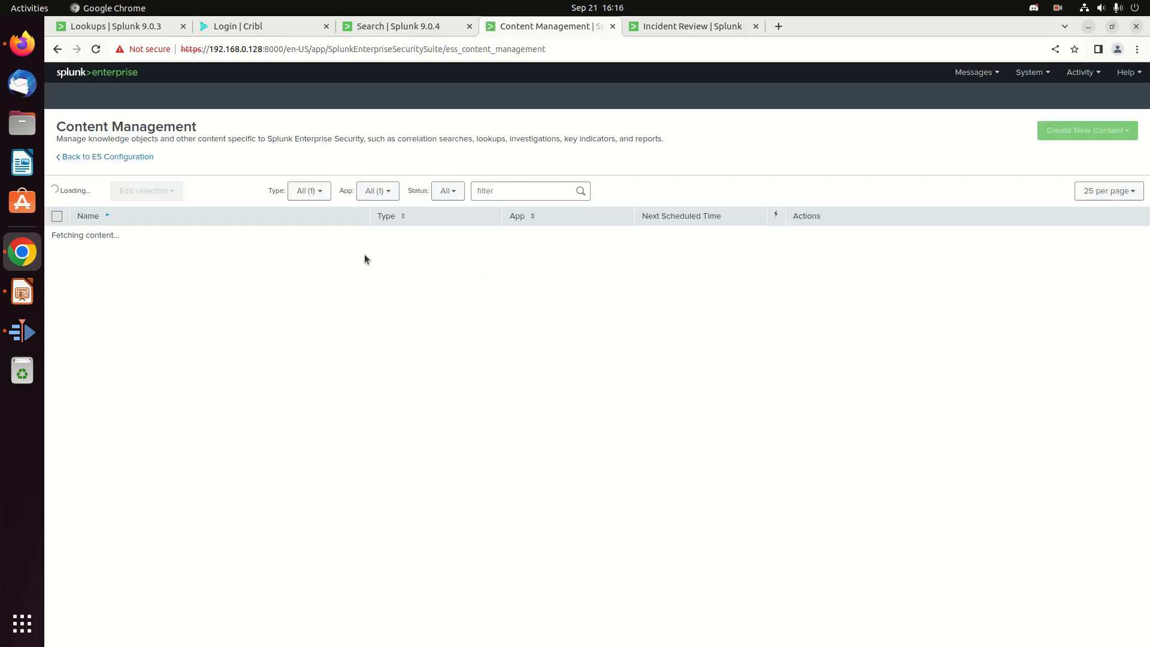
left_click(309, 191)
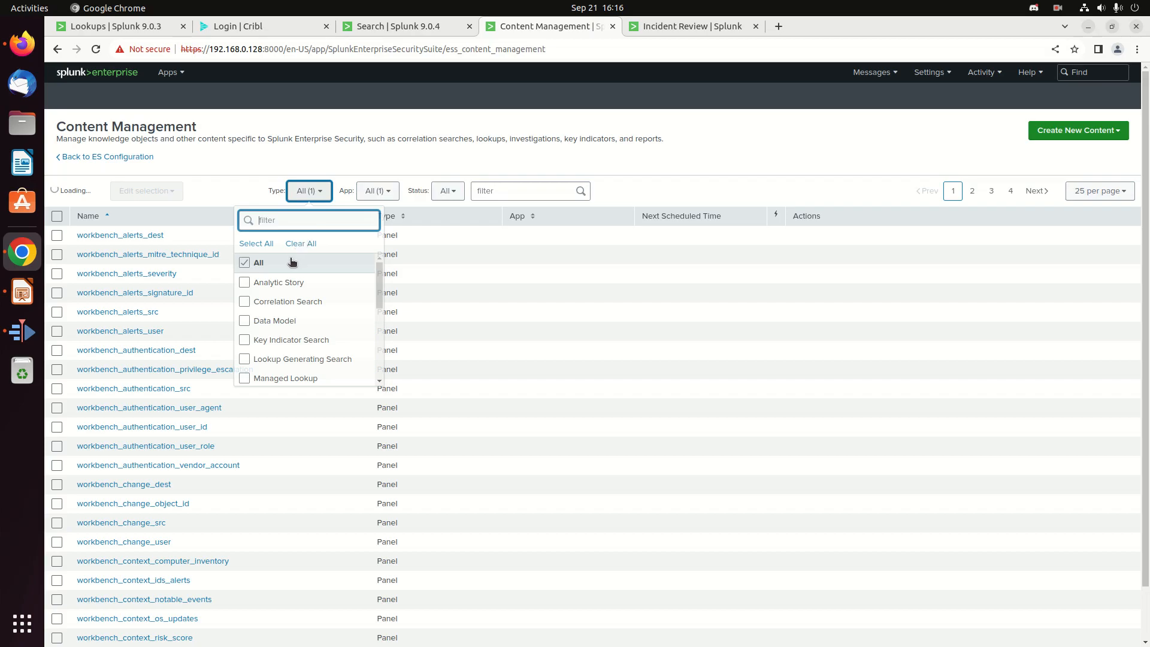
left_click(255, 302)
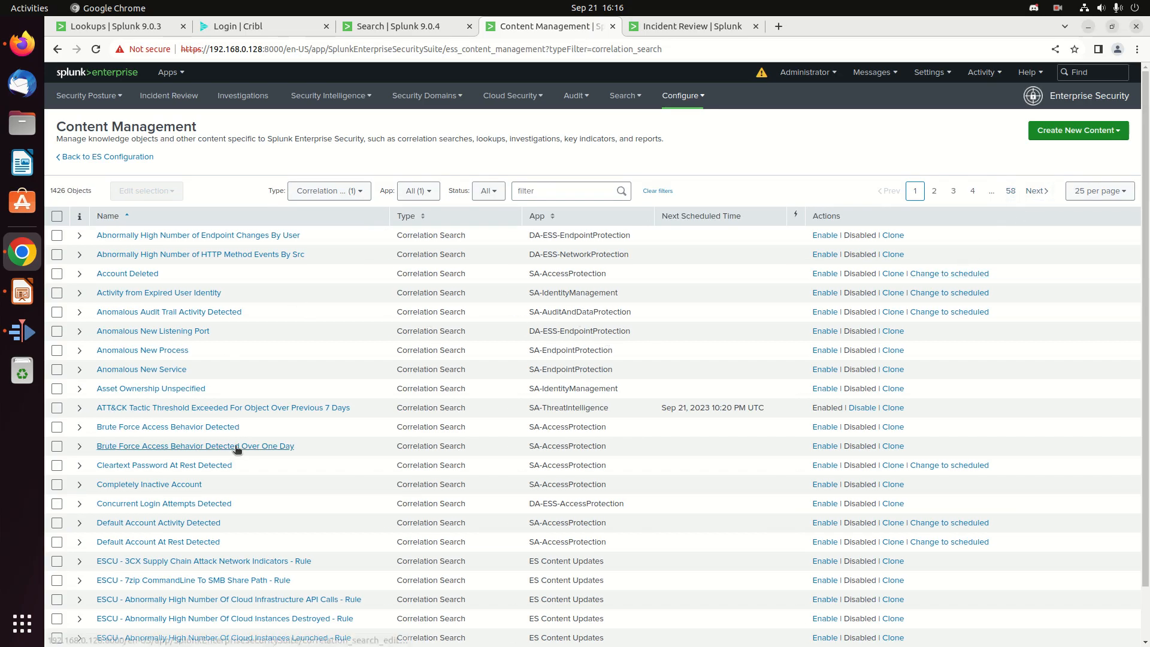
scroll(236, 446, "down", 2)
scroll(236, 447, "up", 2)
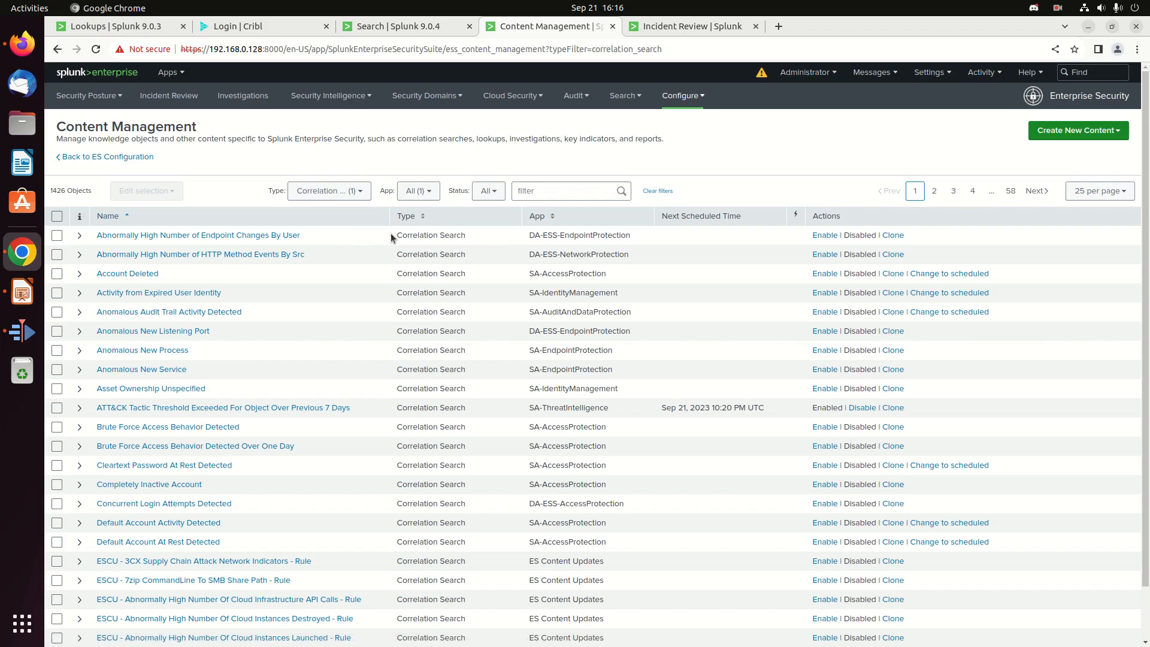
Open the correlation search "Abnormally High Number of Endpoint Changes By User" and examine its description and search query
left_click(79, 235)
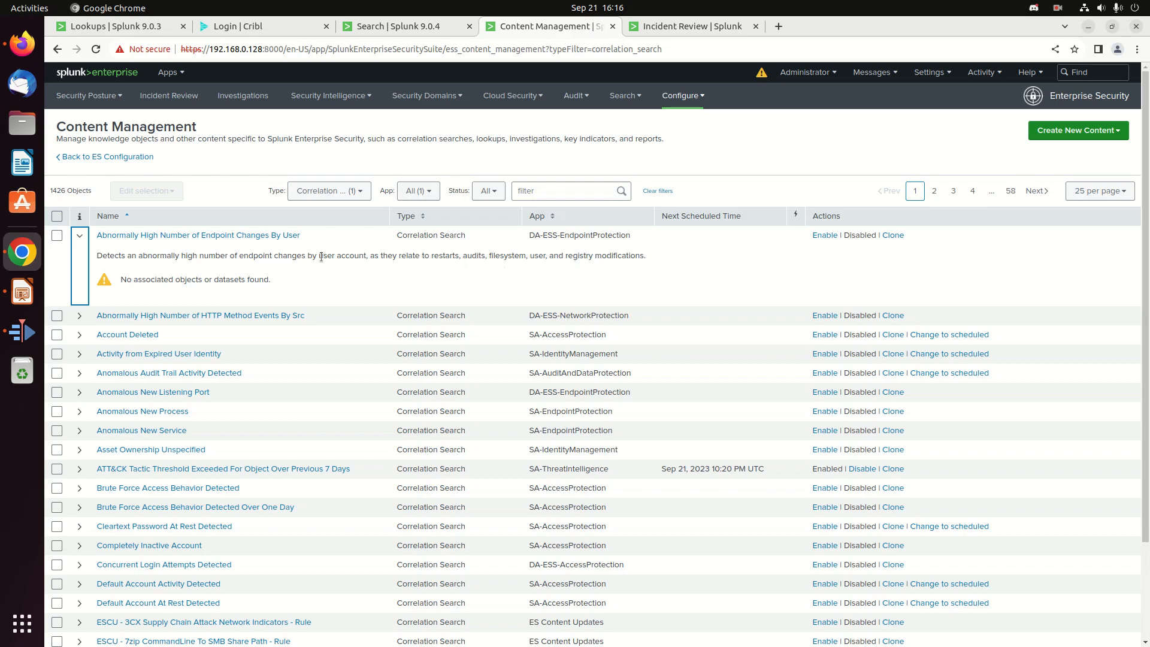
left_click(254, 235)
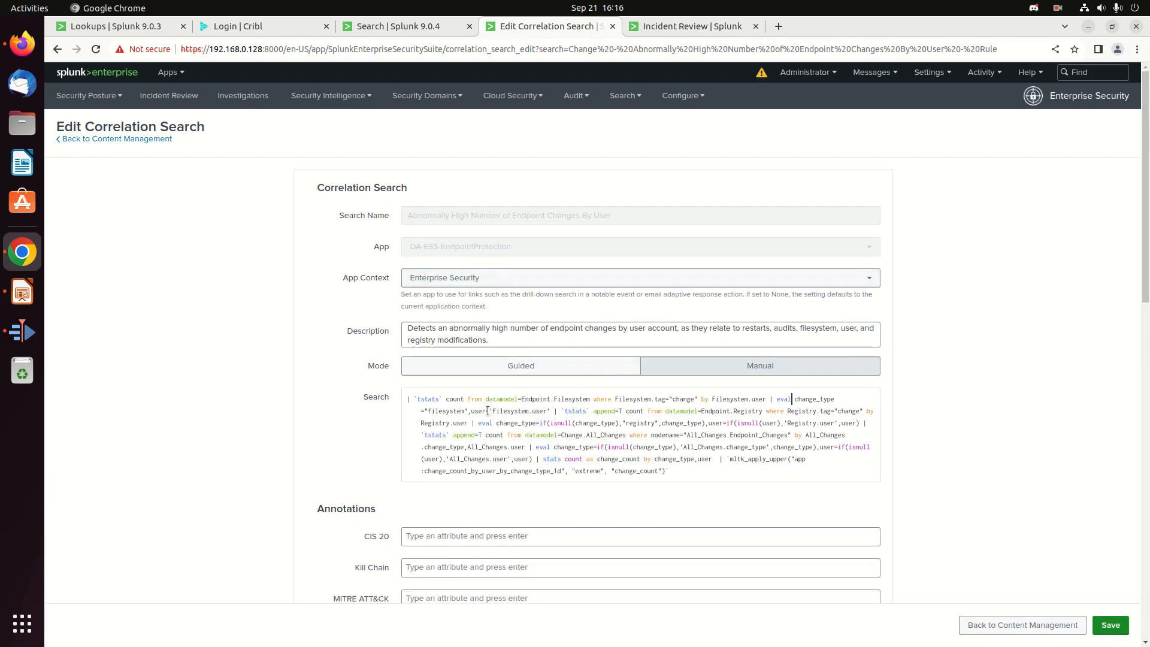
left_click_drag(406, 399, 723, 461)
left_click(651, 450)
left_click_drag(529, 399, 551, 400)
left_click_drag(728, 459, 788, 458)
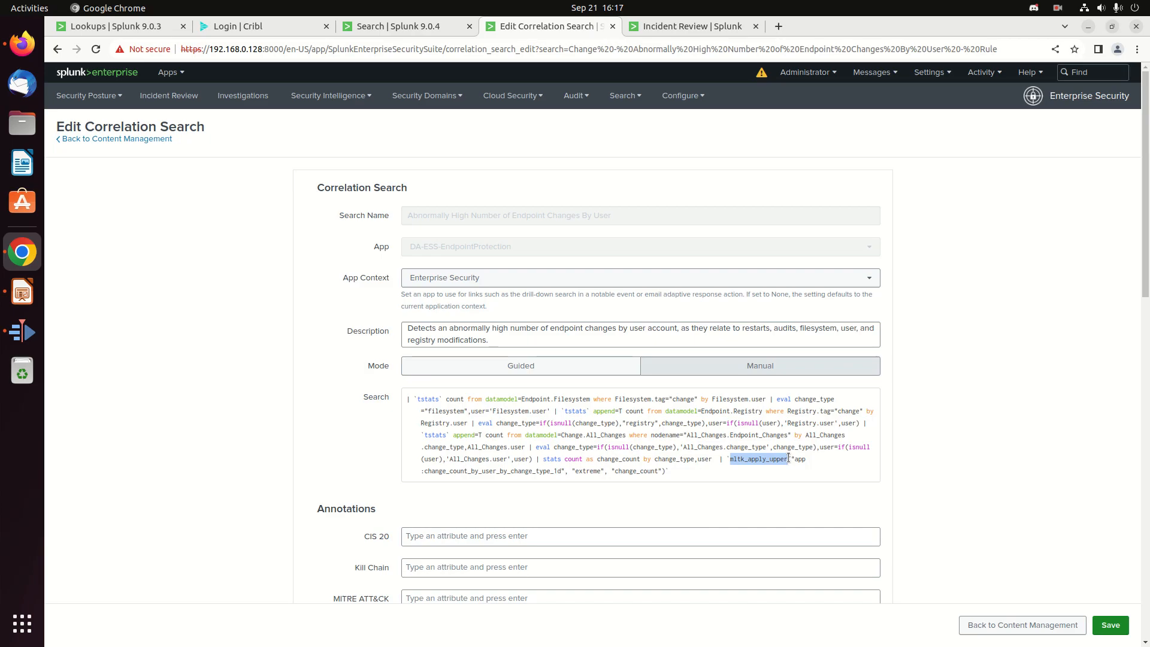
left_click_drag(681, 472, 378, 398)
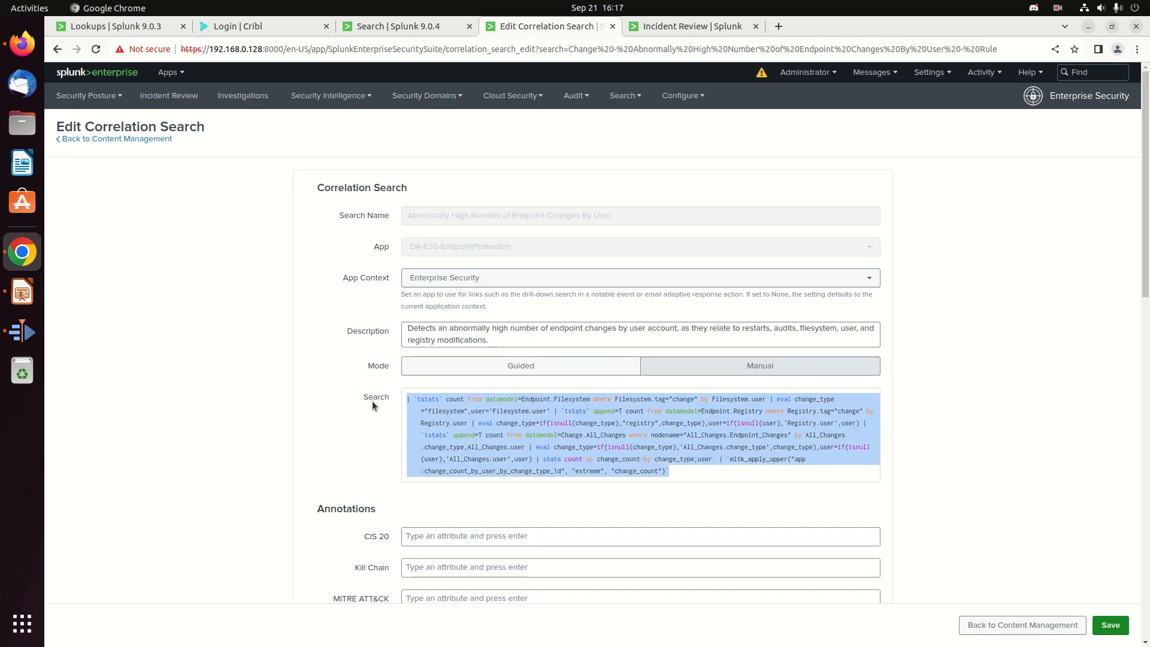
scroll(597, 465, "down", 5)
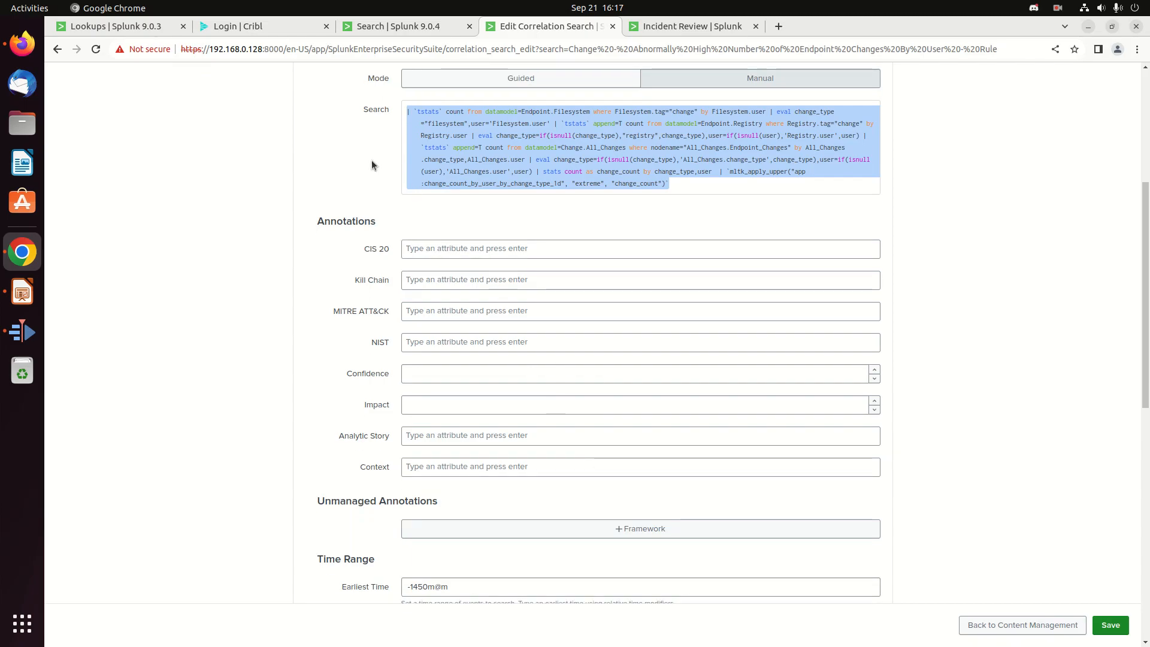
left_click(443, 134)
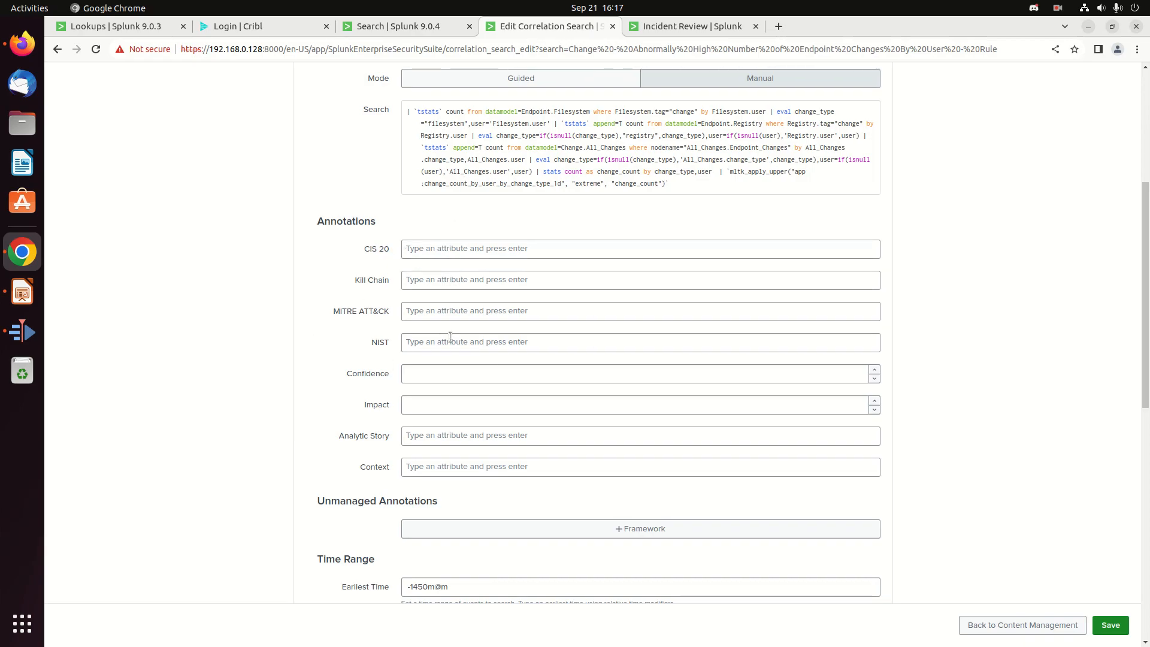
Examine the correlation search's annotation fields, including the technique IDs offered for MITRE ATT&CK
scroll(344, 256, "up", 4)
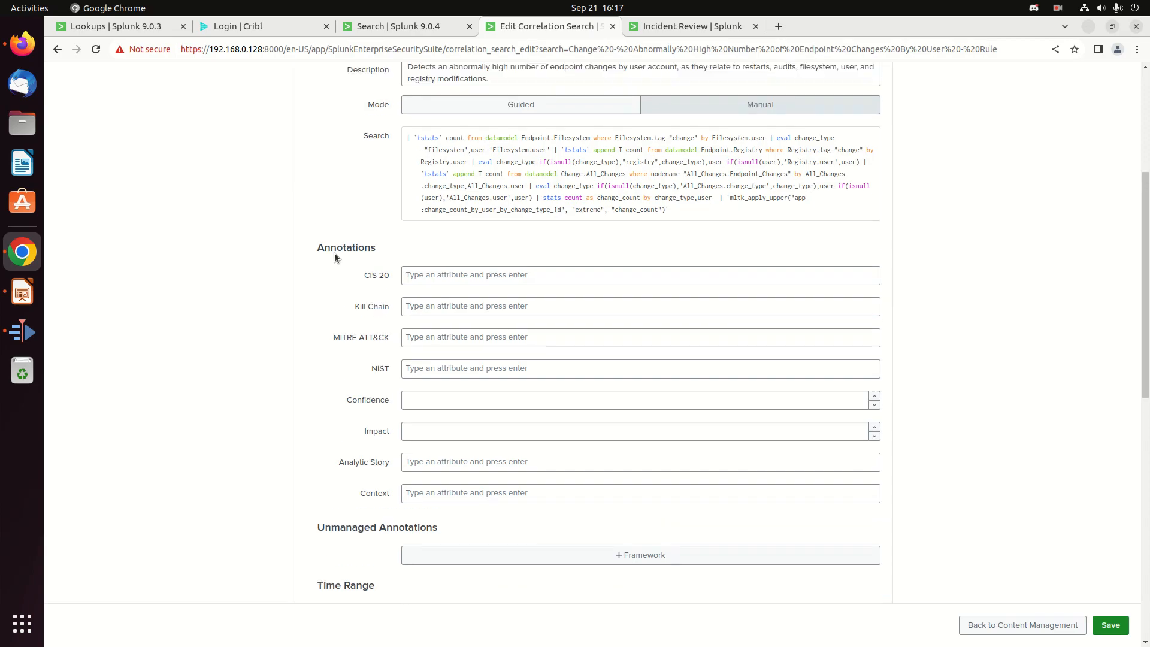
scroll(340, 277, "down", 2)
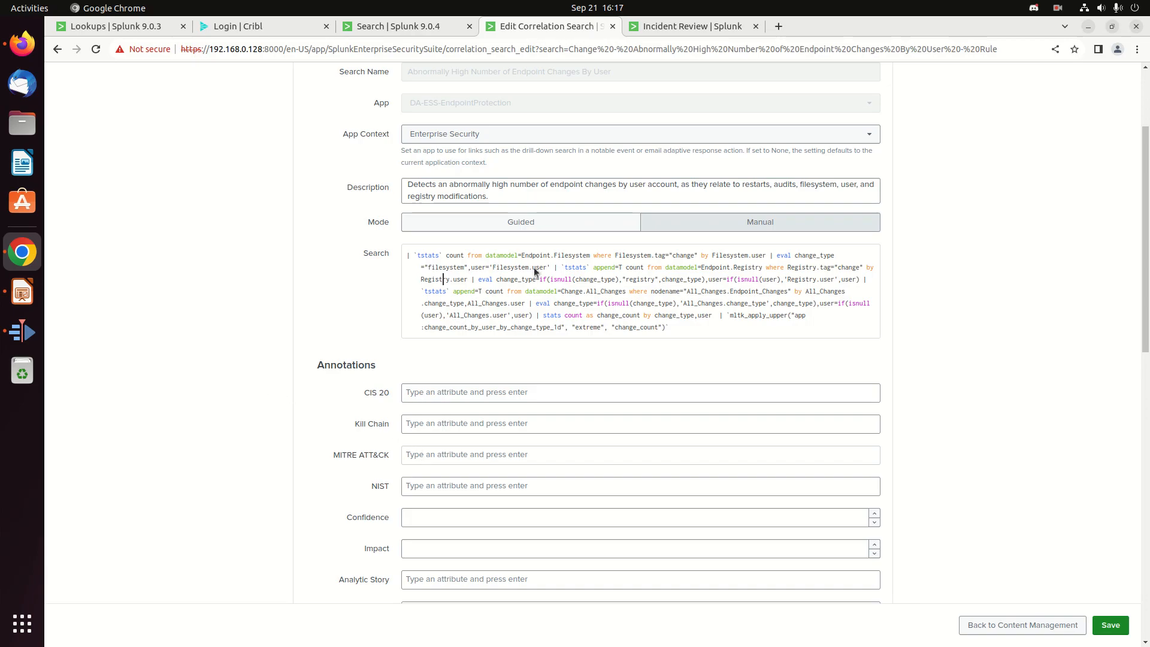
scroll(958, 253, "up", 3)
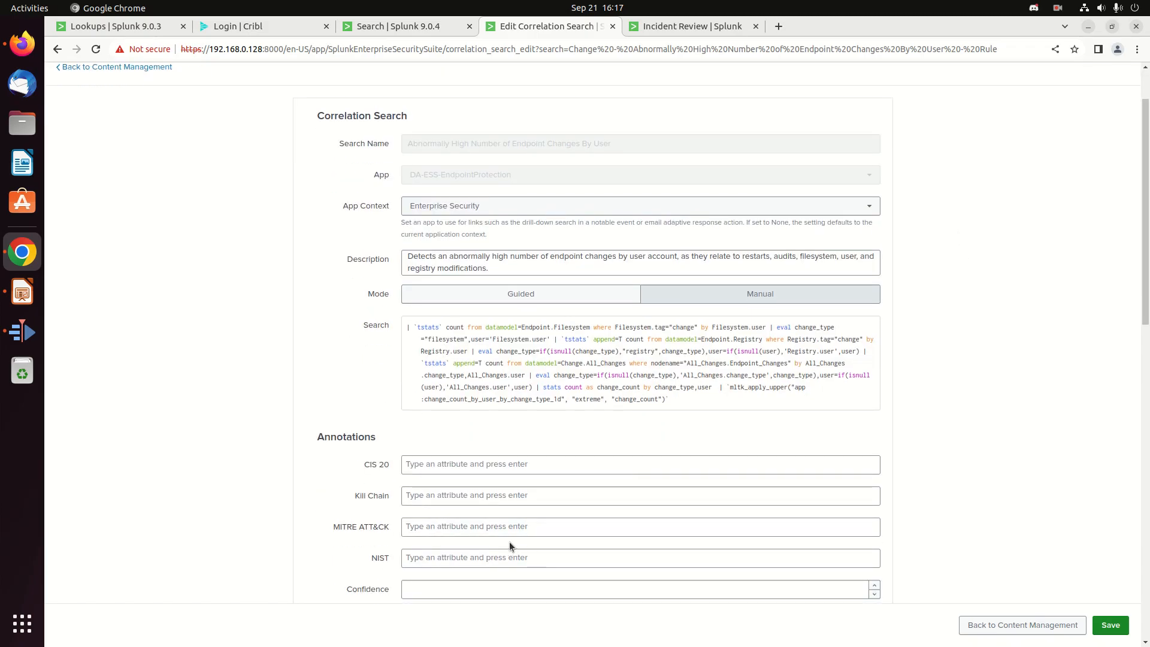
left_click(430, 520)
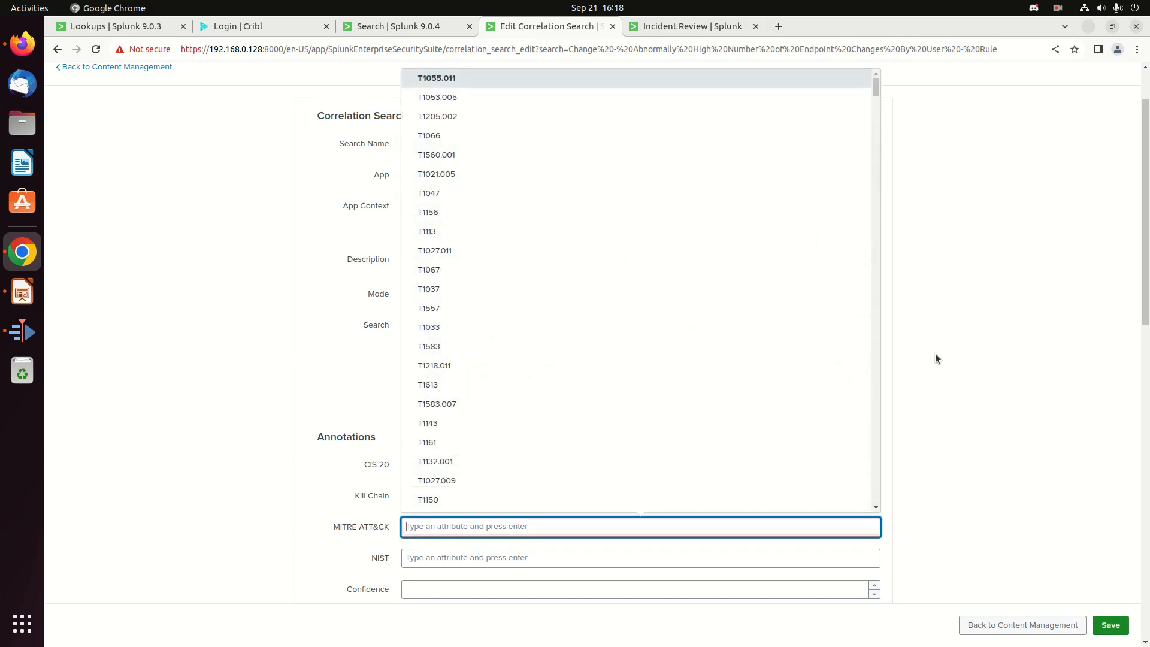
left_click(498, 157)
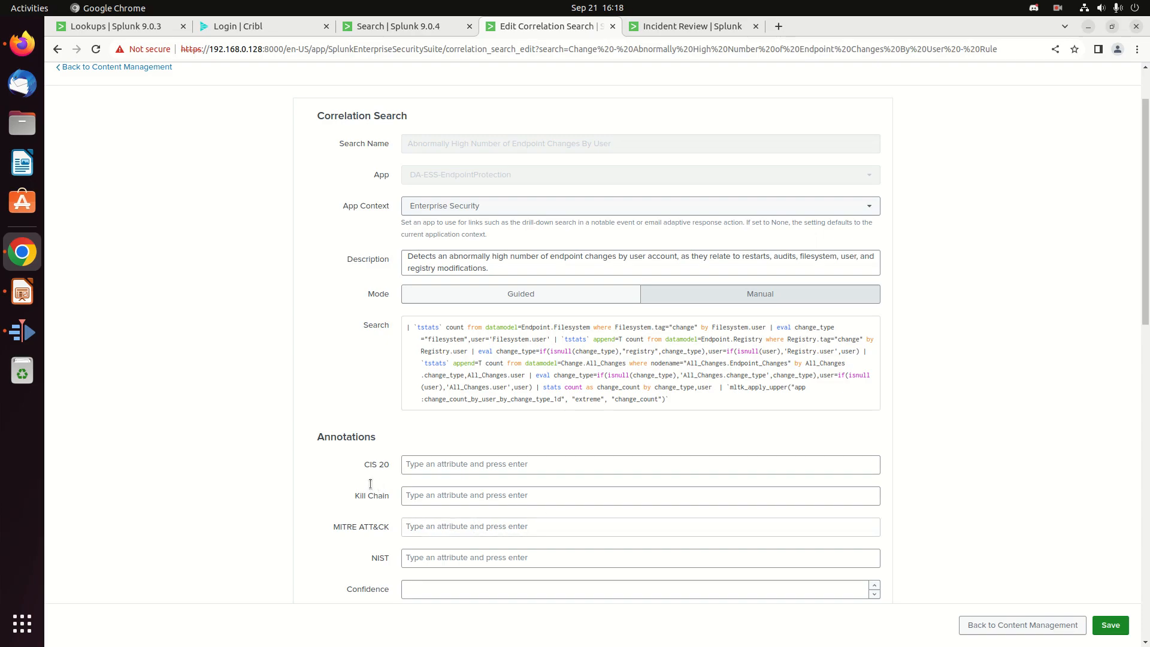
scroll(374, 488, "down", 6)
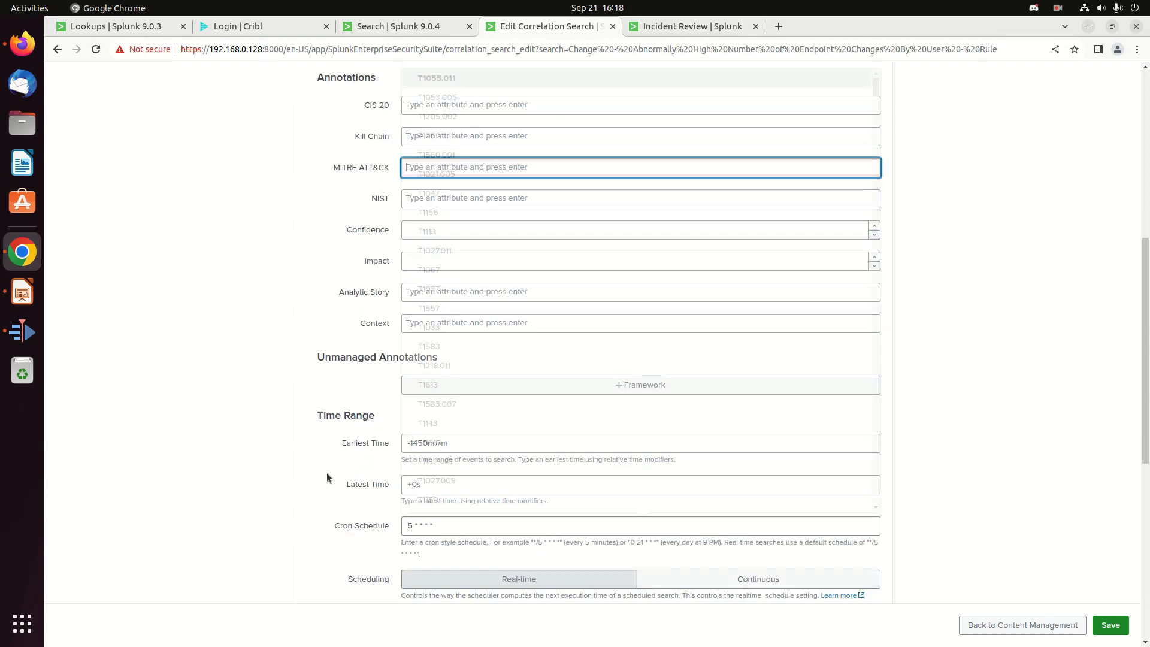
scroll(326, 473, "down", 1)
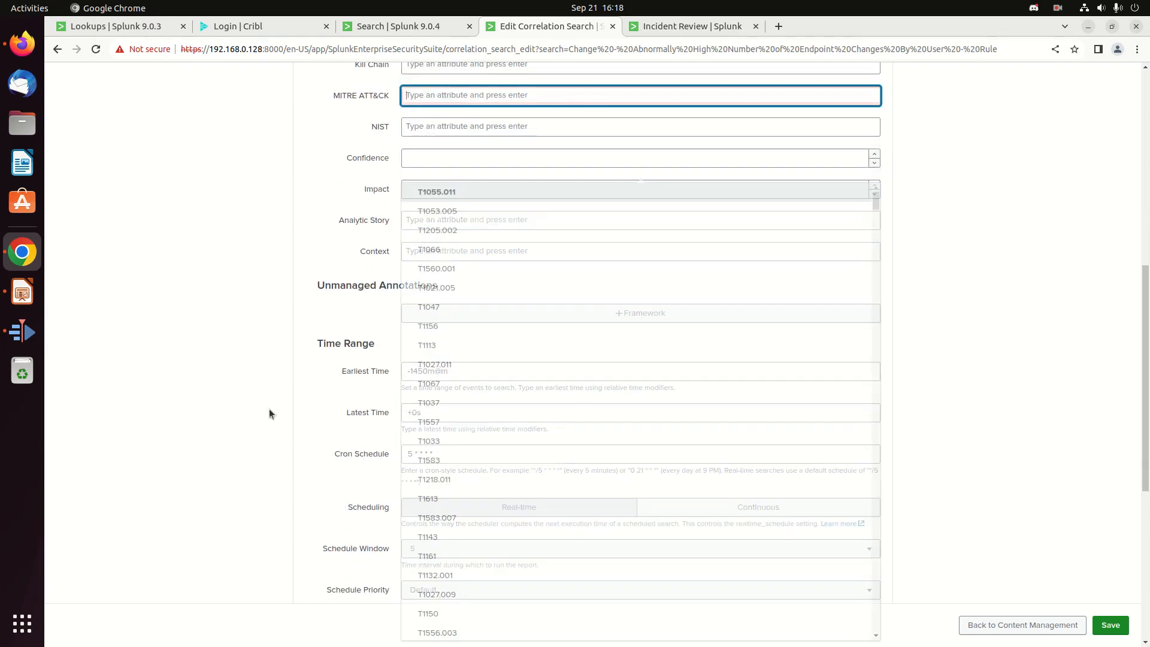
left_click(429, 289)
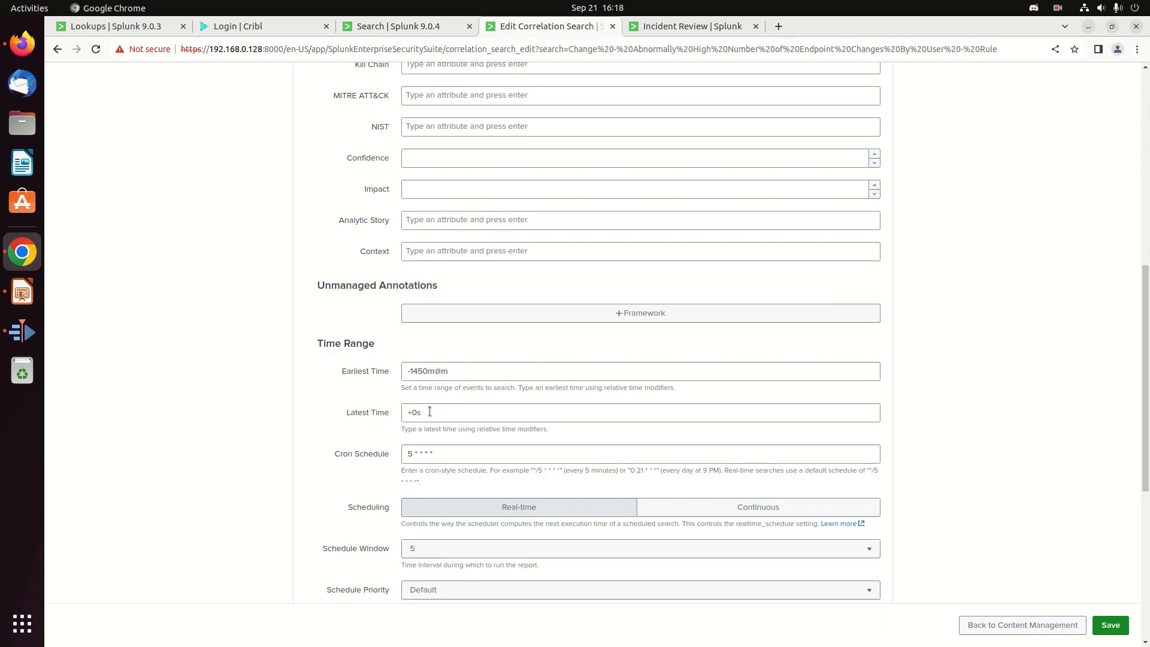
Review the correlation search's time range, cron schedule, trigger conditions, throttling and adaptive response actions
scroll(429, 411, "down", 2)
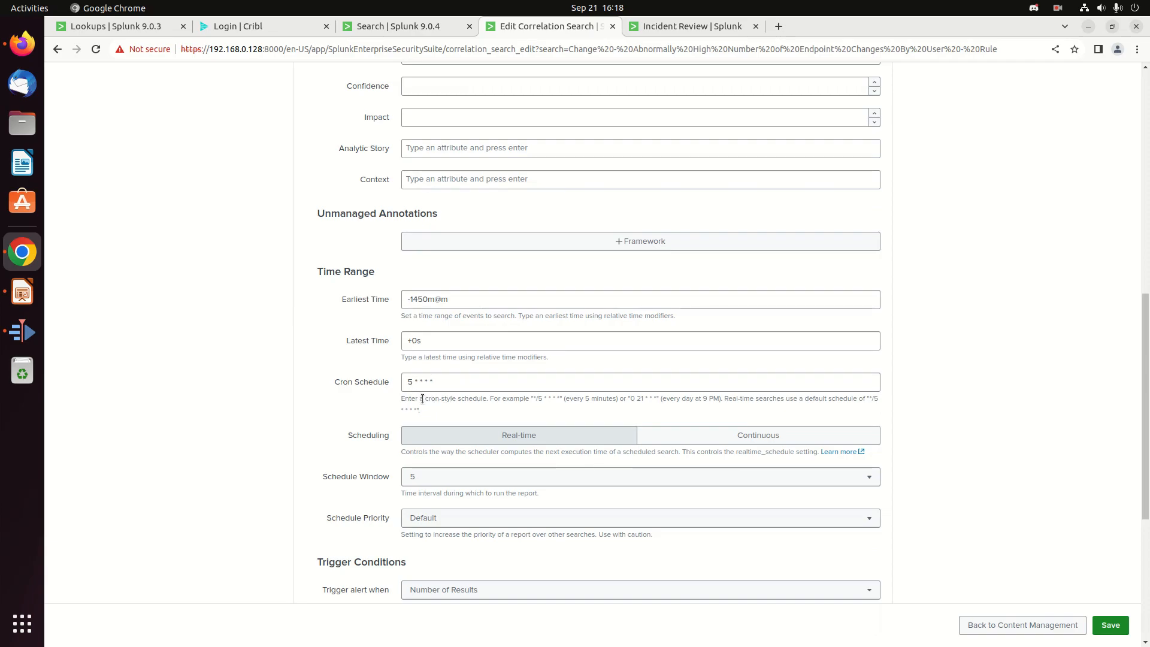
scroll(527, 479, "down", 4)
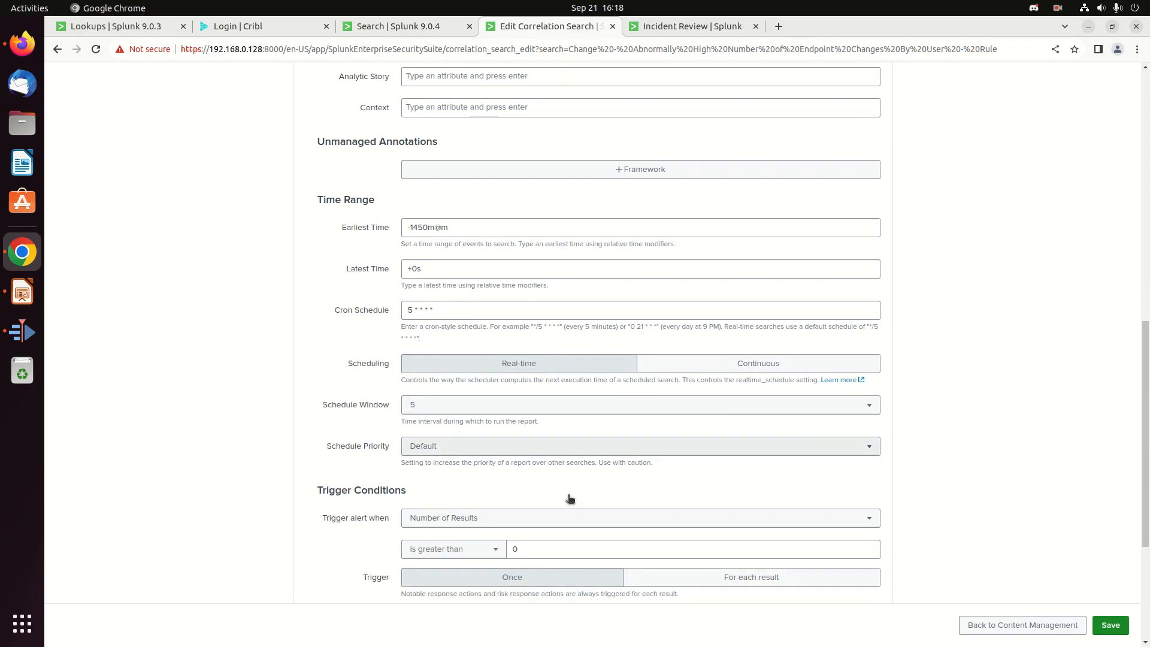
scroll(485, 410, "down", 2)
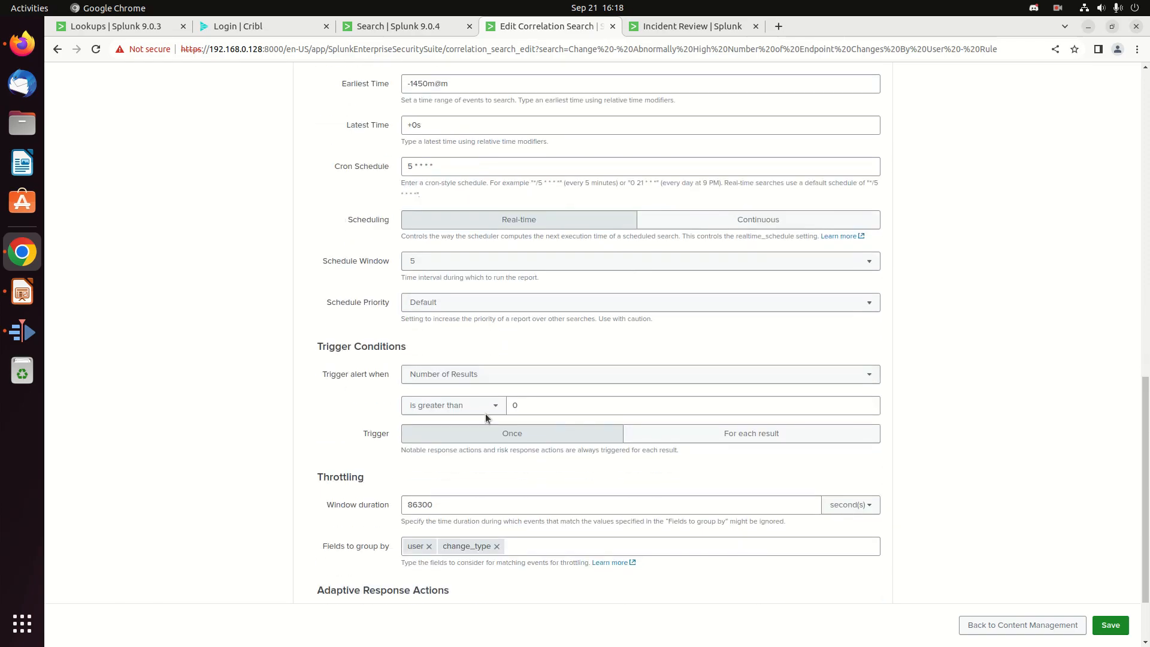
scroll(542, 422, "down", 2)
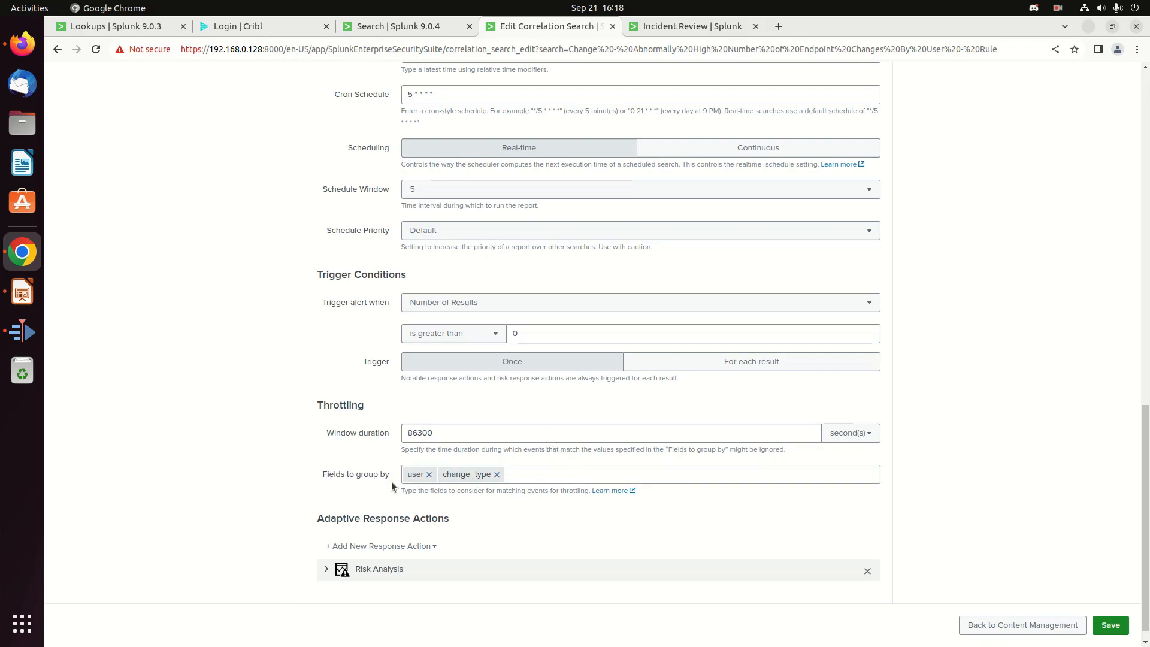
scroll(581, 449, "down", 1)
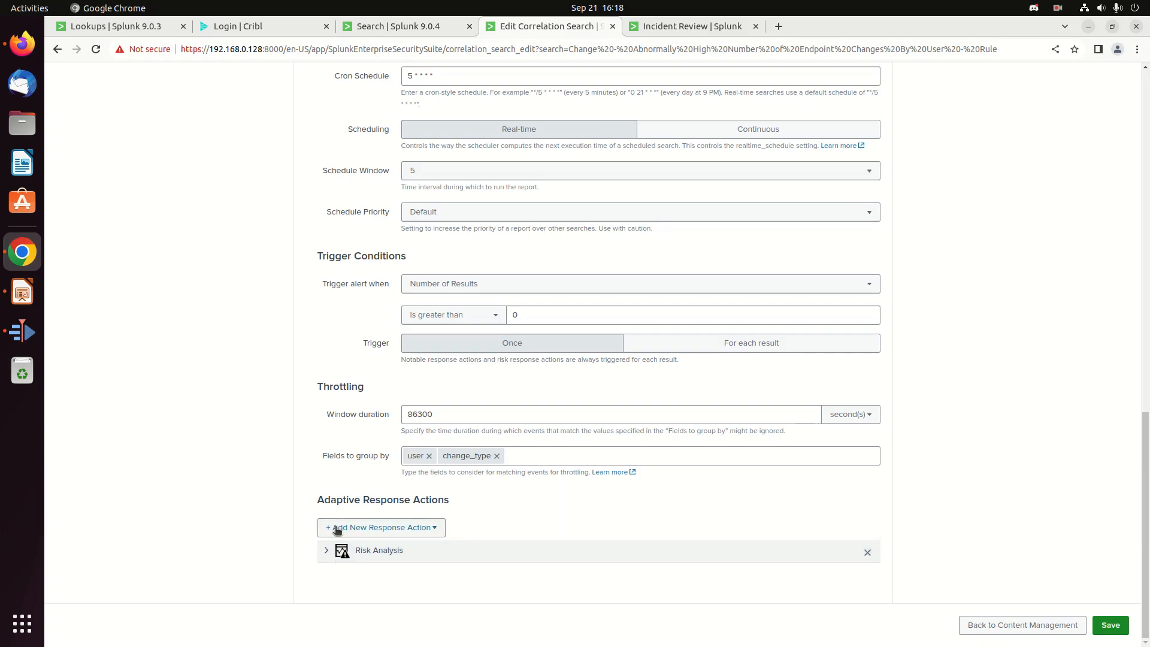
Return to Content Management and filter the list to Correlation Search content with the status Enabled
scroll(565, 525, "up", 20)
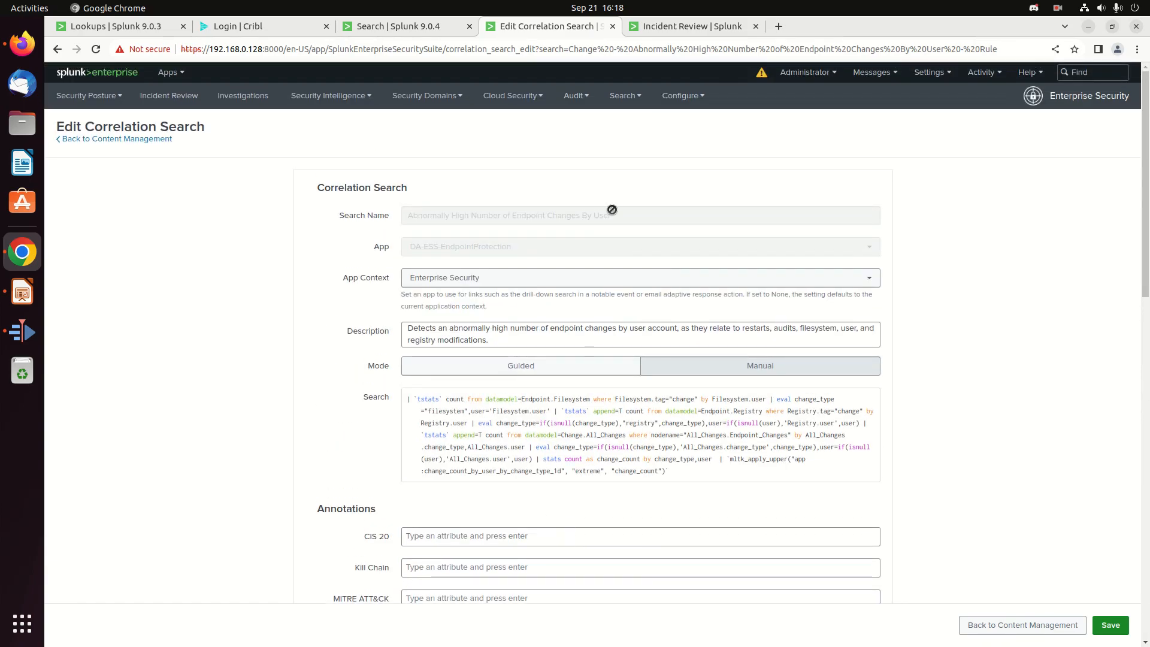
left_click(678, 95)
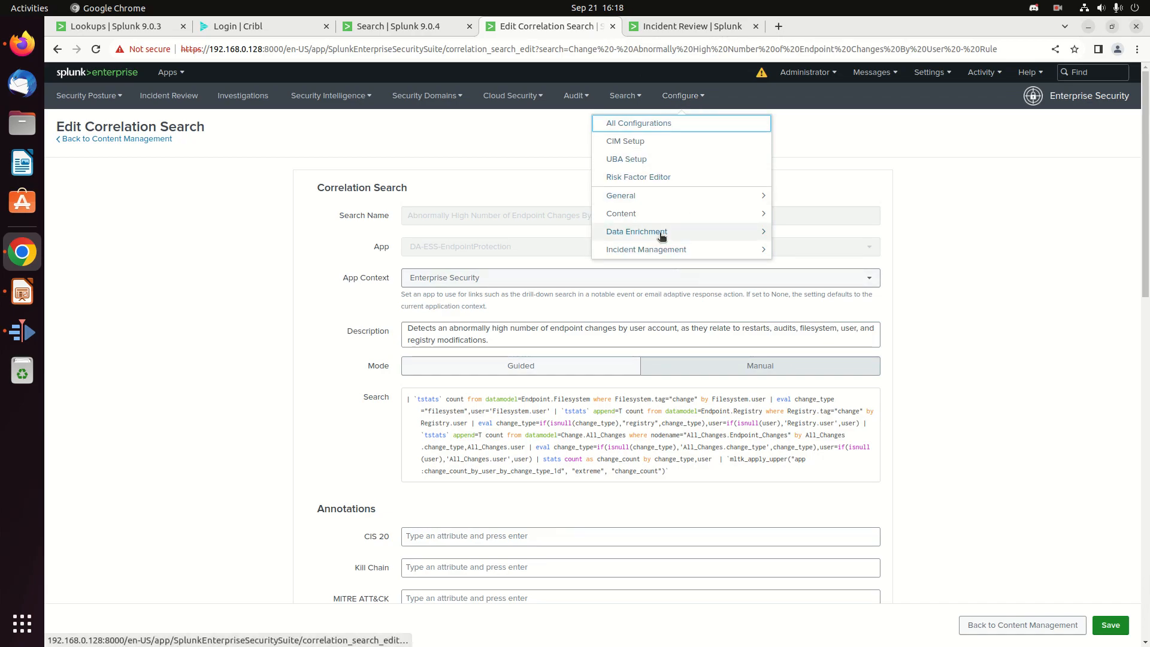
left_click(649, 213)
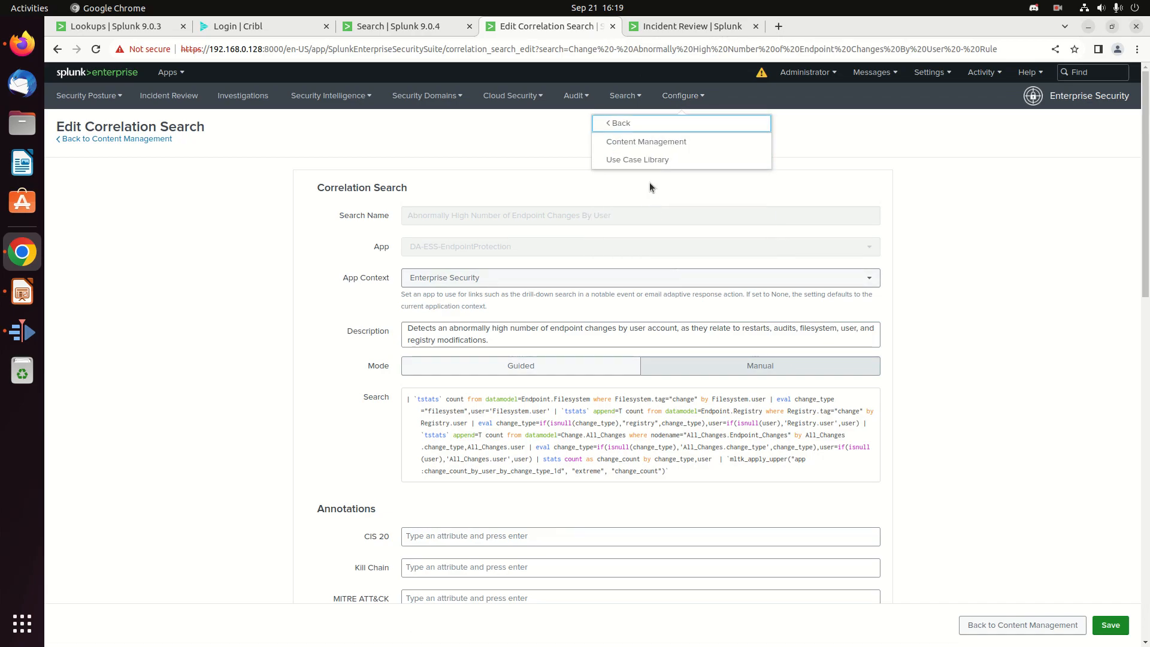
left_click(647, 141)
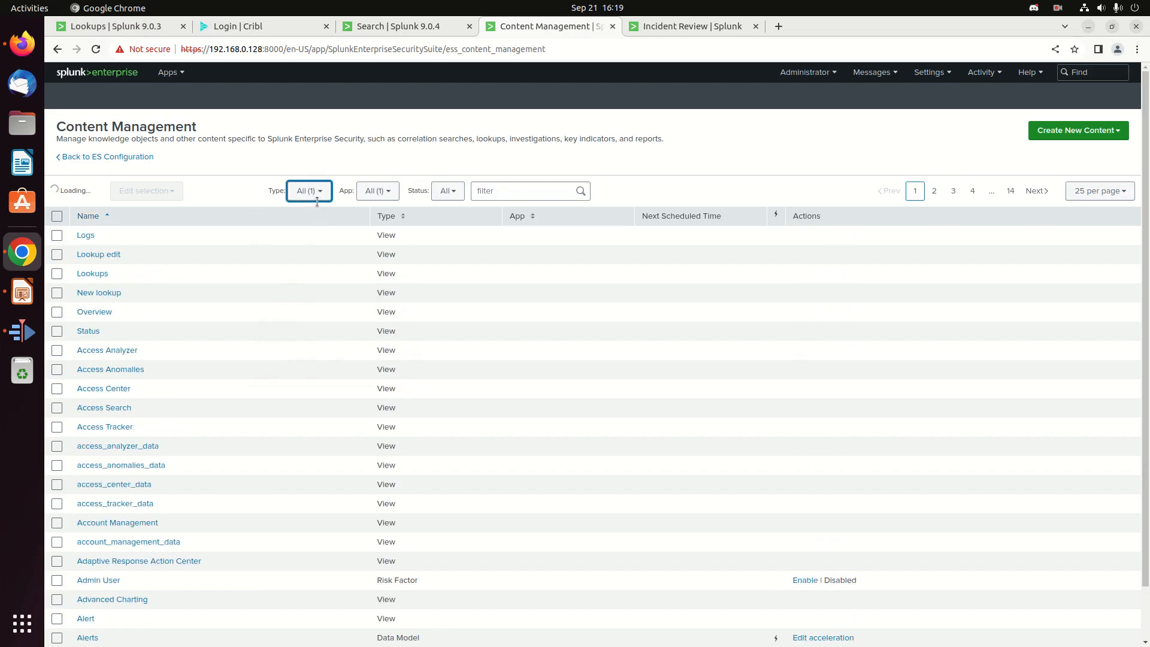
left_click(310, 197)
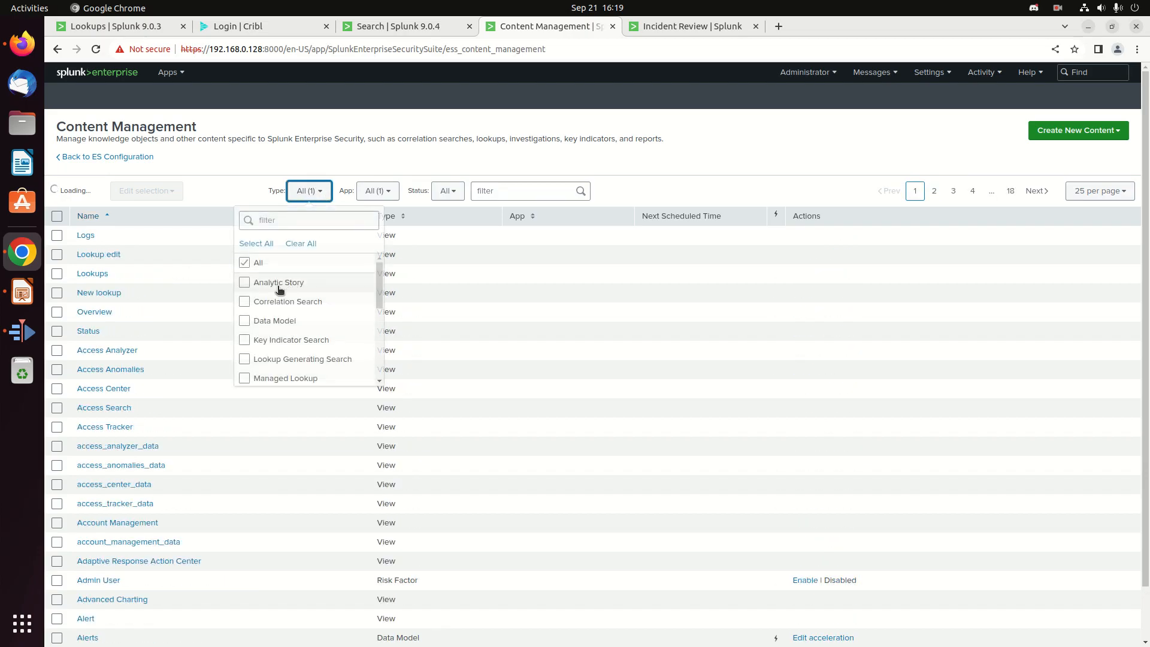
left_click(244, 303)
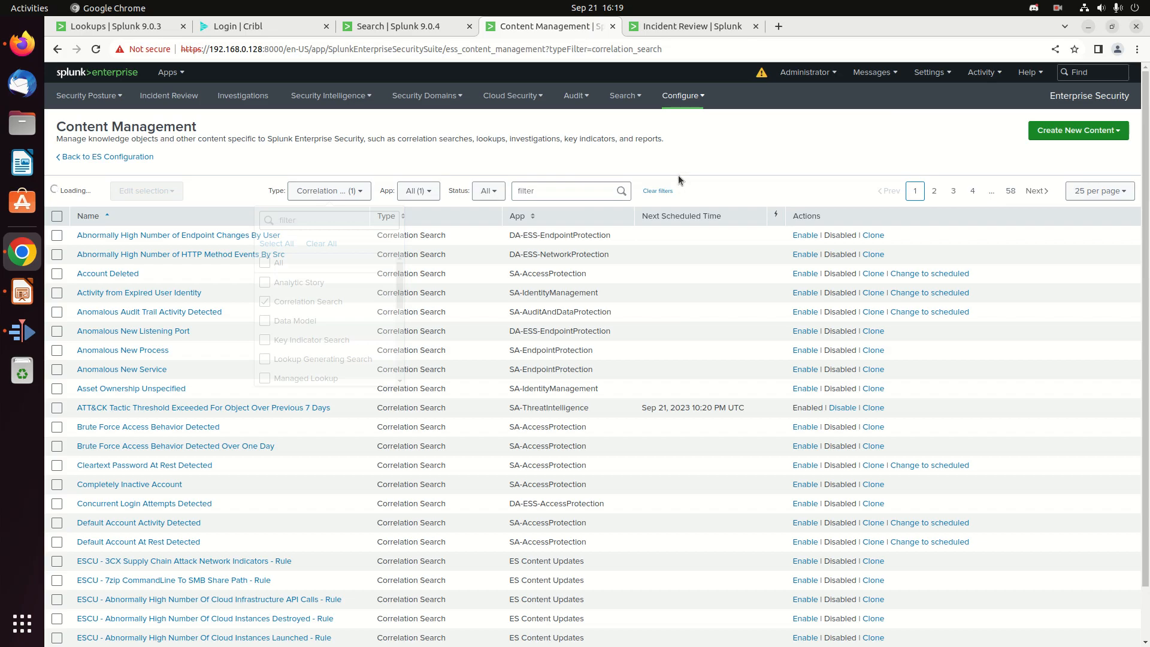
left_click(485, 190)
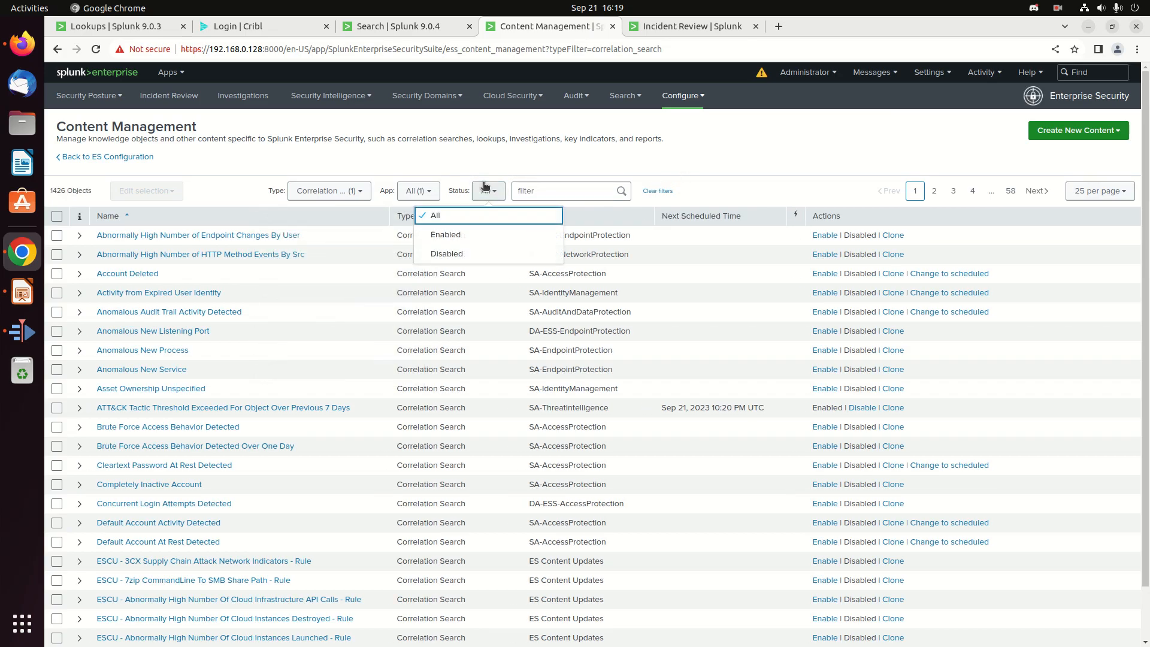
left_click(446, 235)
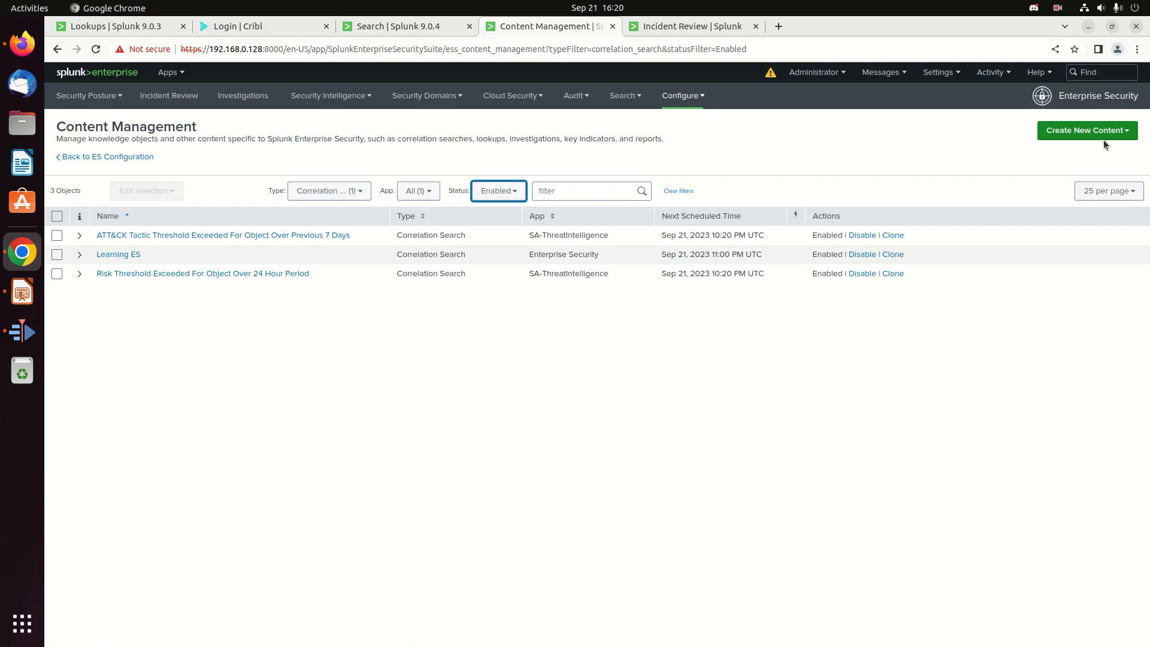
Start creating a new correlation search from Content Management
left_click(681, 95)
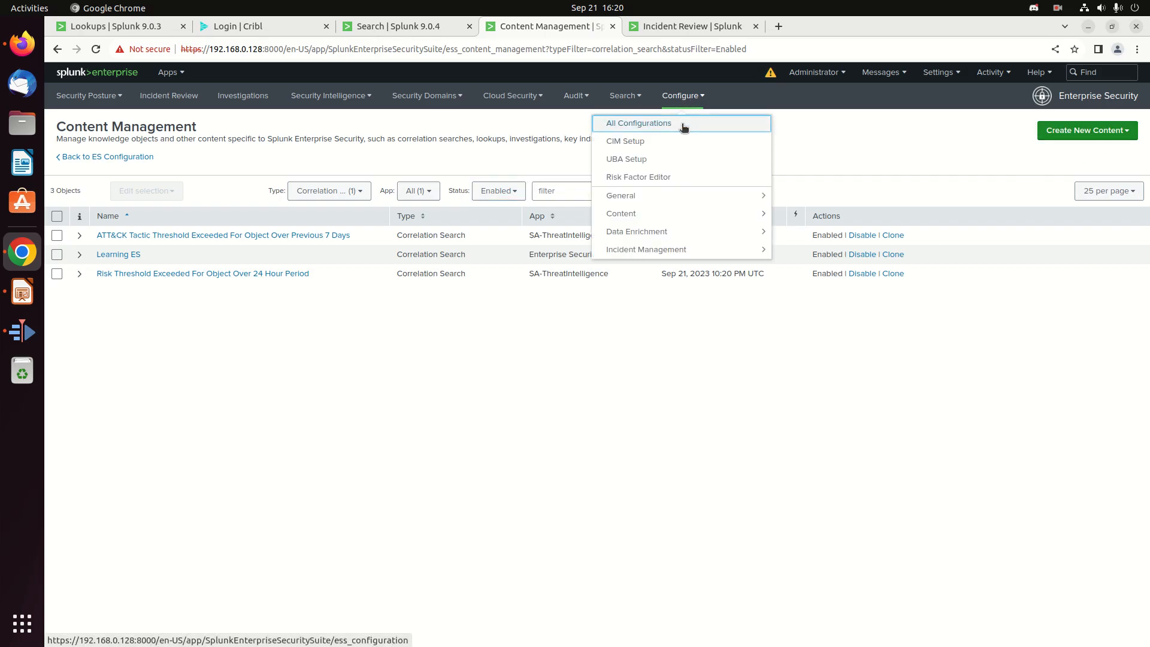
left_click(627, 221)
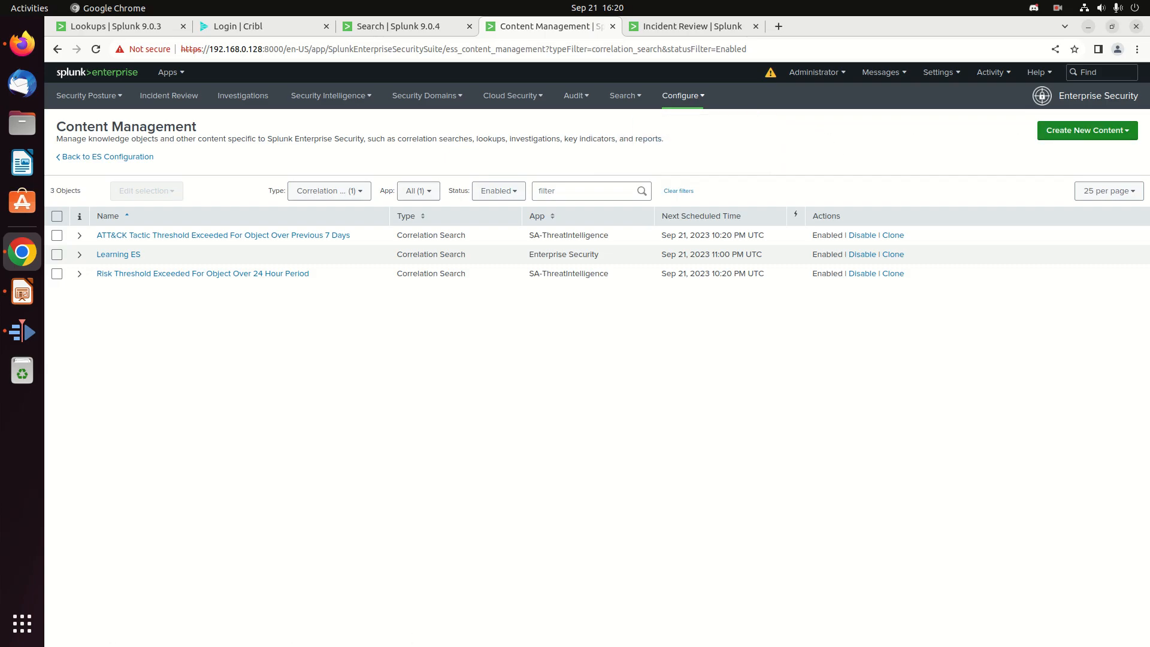
left_click(1072, 132)
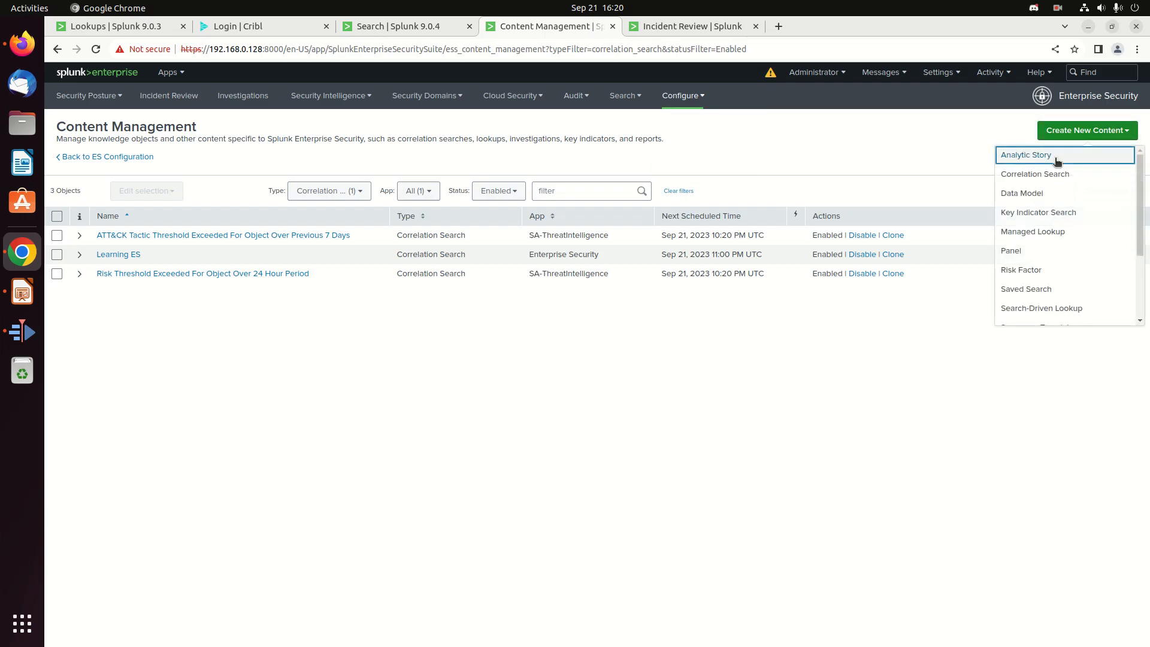
left_click(1024, 175)
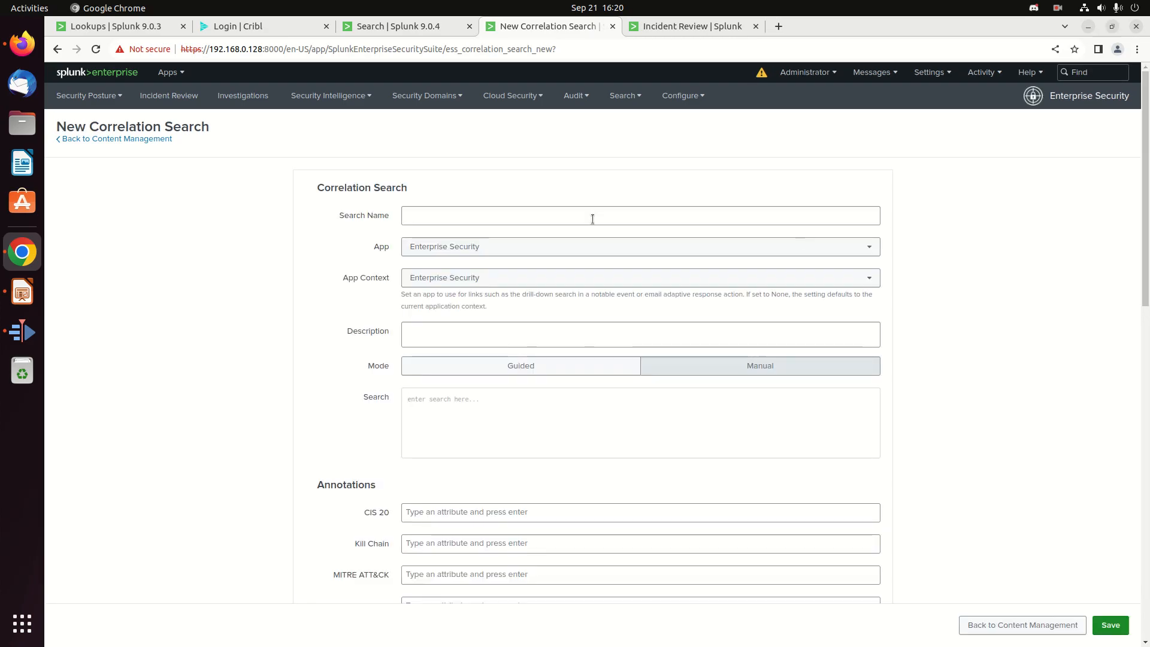
Name the new correlation search "Youtube Correlation Search For Lame Creations"
left_click(563, 213)
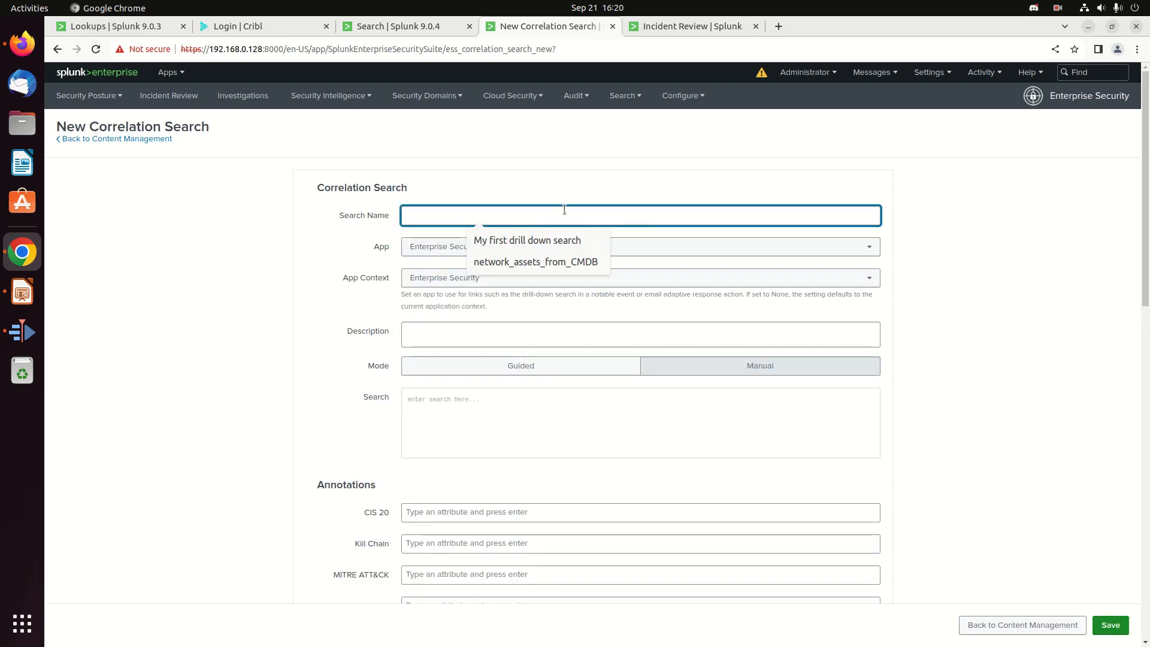
type("Youtbu")
key("BackSpace")
key("BackSpace")
type("ube Corrleation Test")
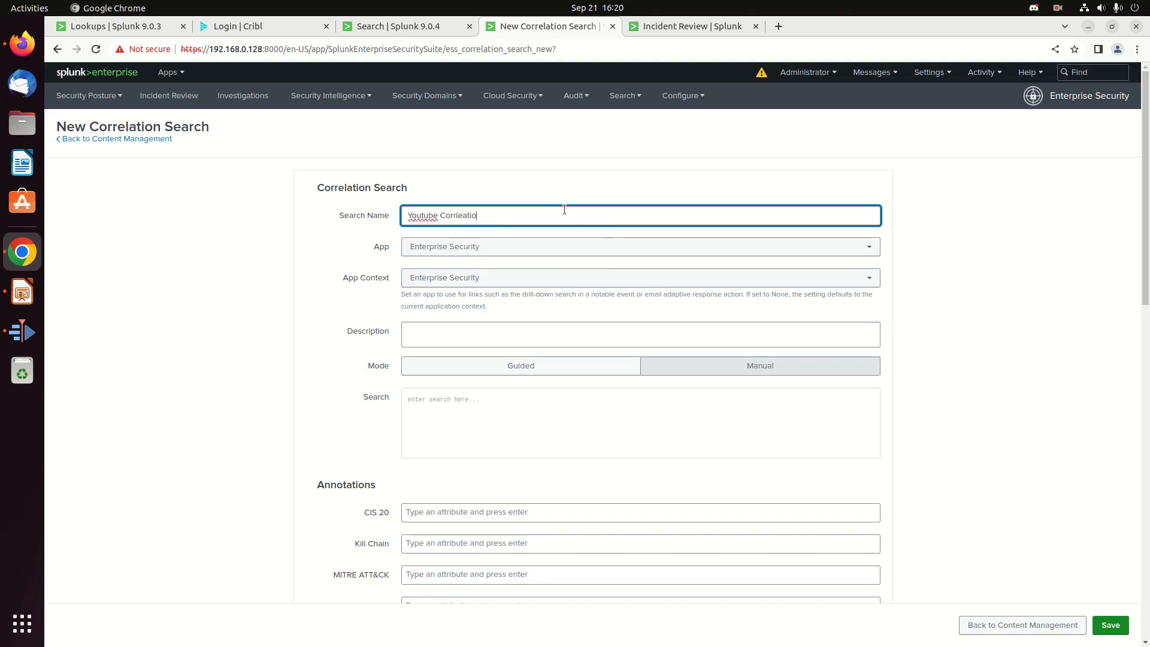
key("BackSpace")
key("BackSpace")
key("BackSpace")
key("BackSpace")
key("BackSpace")
key("BackSpace")
key("BackSpace")
key("BackSpace")
key("BackSpace")
key("BackSpace")
type("elation Search For Lame Creations")
key("BackSpace")
key("BackSpace")
key("BackSpace")
type("ions")
Enter "Grab 1 event from network logs" as the correlation search's description
left_click(471, 327)
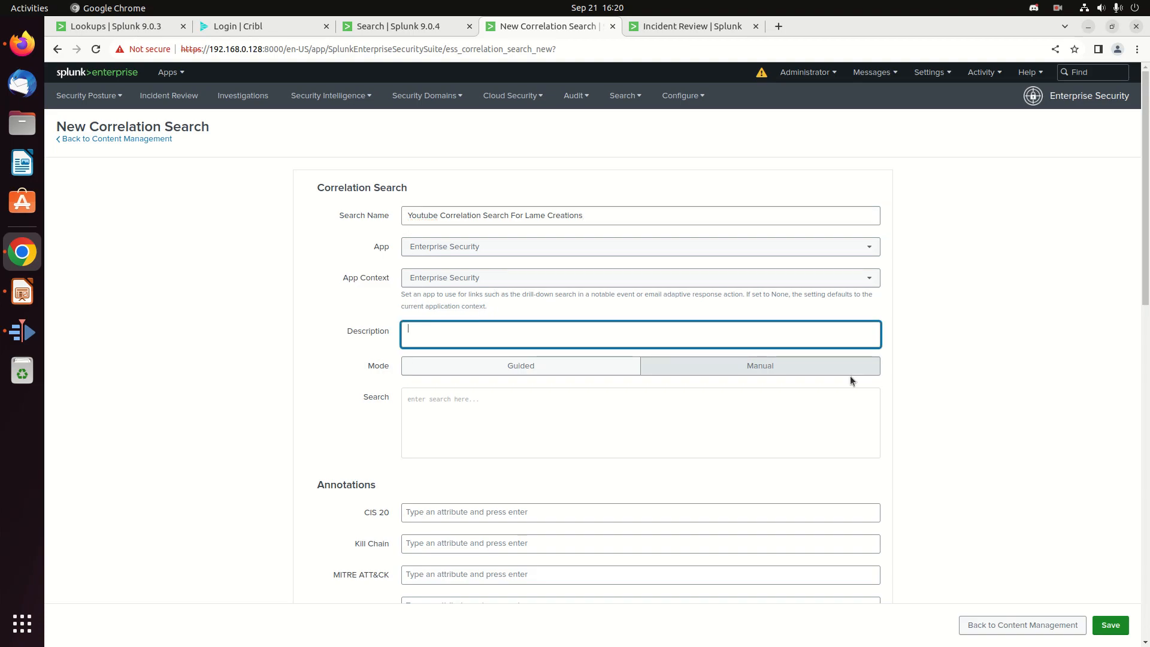
type("T")
key("BackSpace")
type("Grab 1 event from network logs")
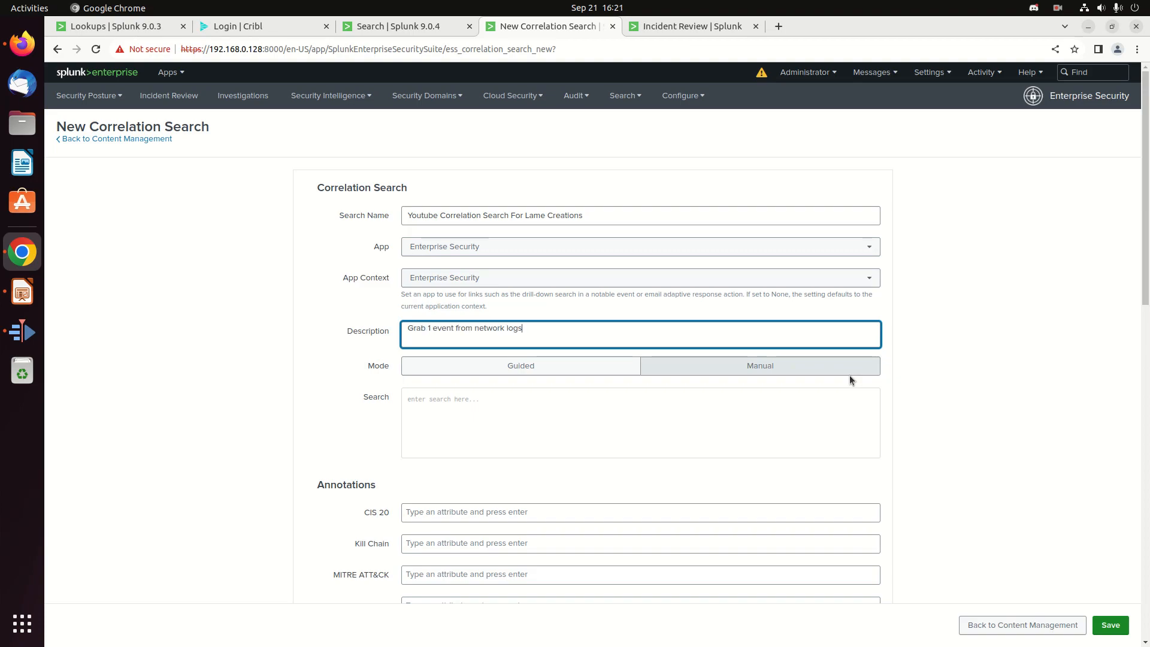
left_click(768, 406)
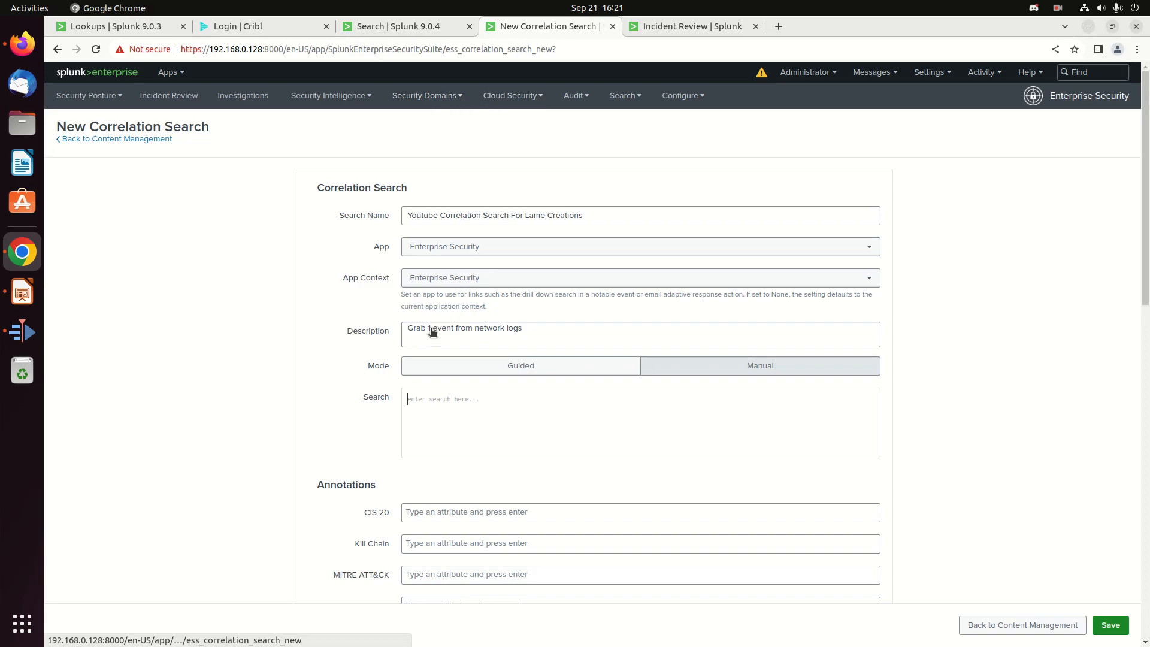
Enable guided mode and build the search on the Network Traffic data model with the All_Traffic dataset
left_click(556, 369)
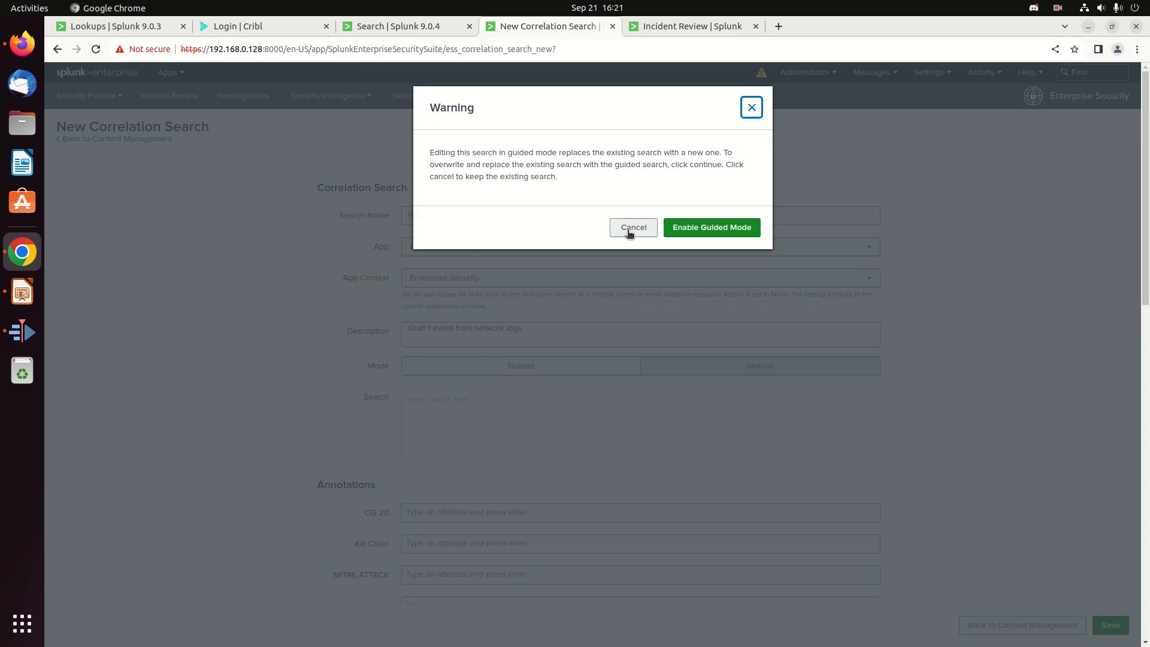
left_click(735, 228)
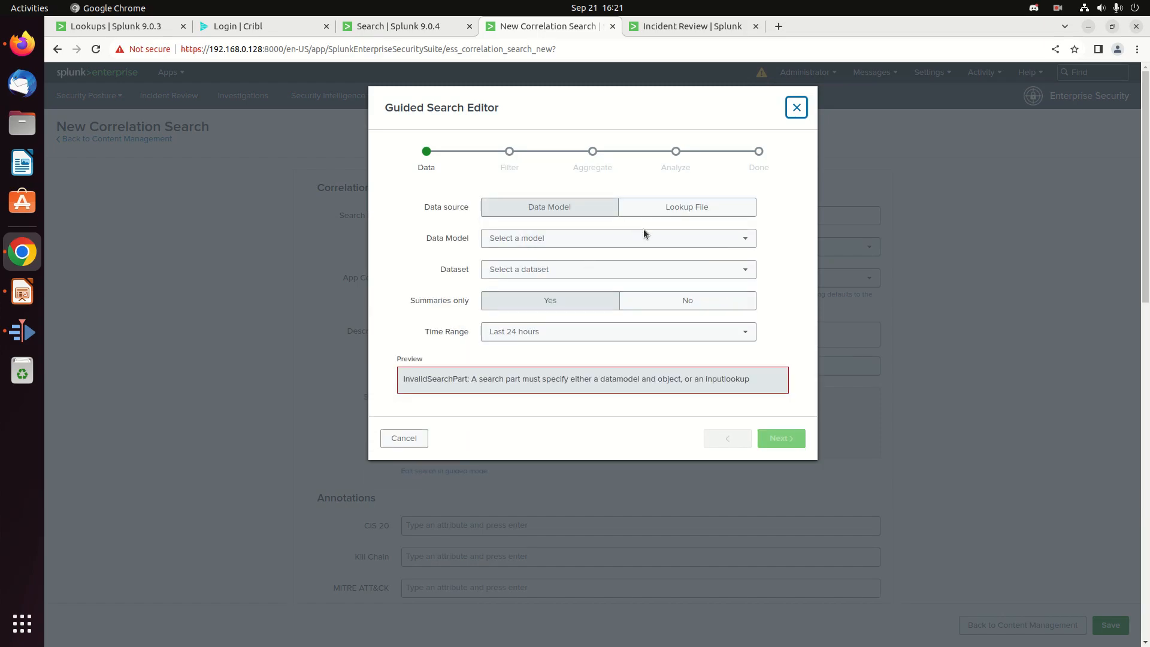
left_click(646, 240)
scroll(631, 354, "down", 7)
scroll(590, 282, "up", 2)
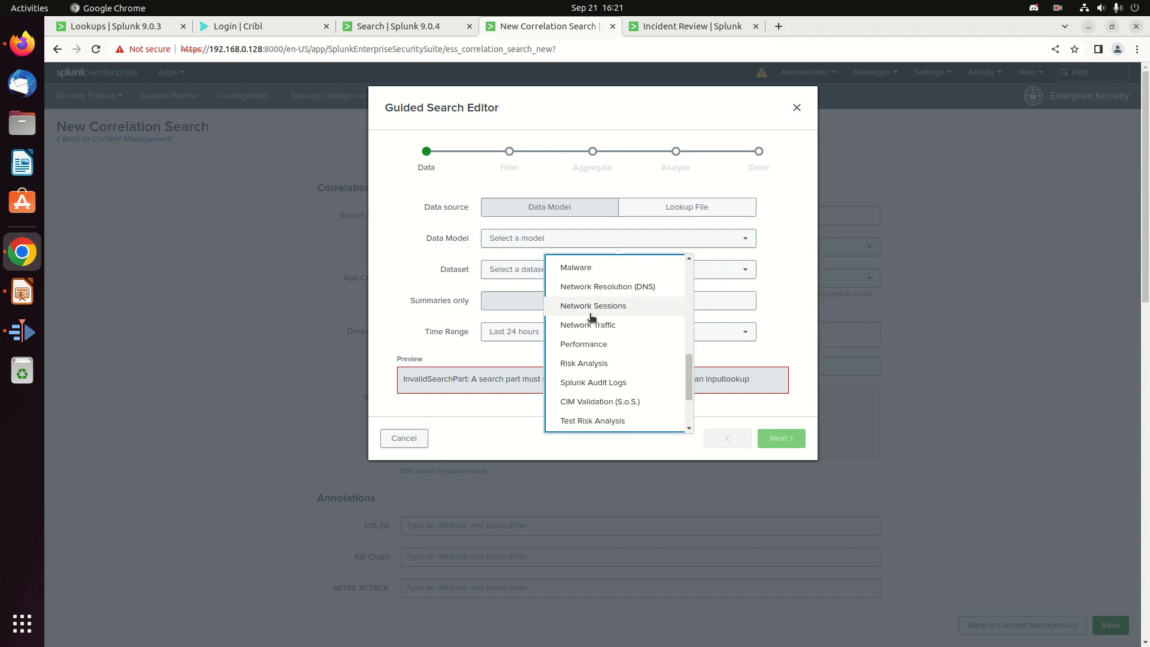
left_click(591, 325)
left_click(584, 276)
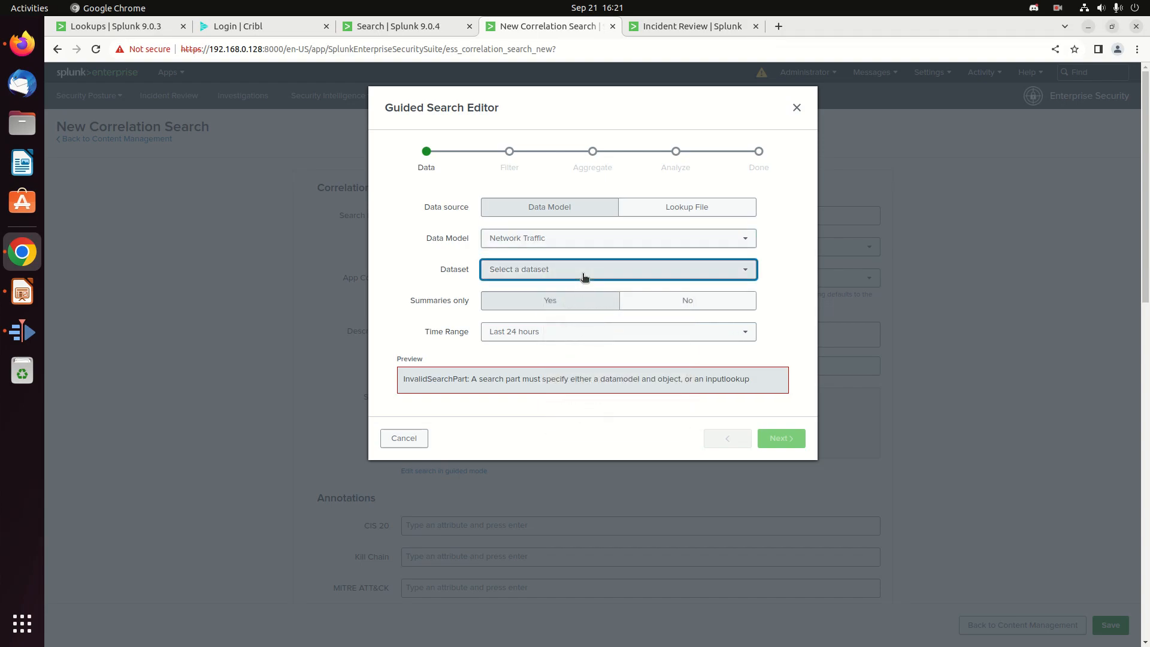
left_click(612, 294)
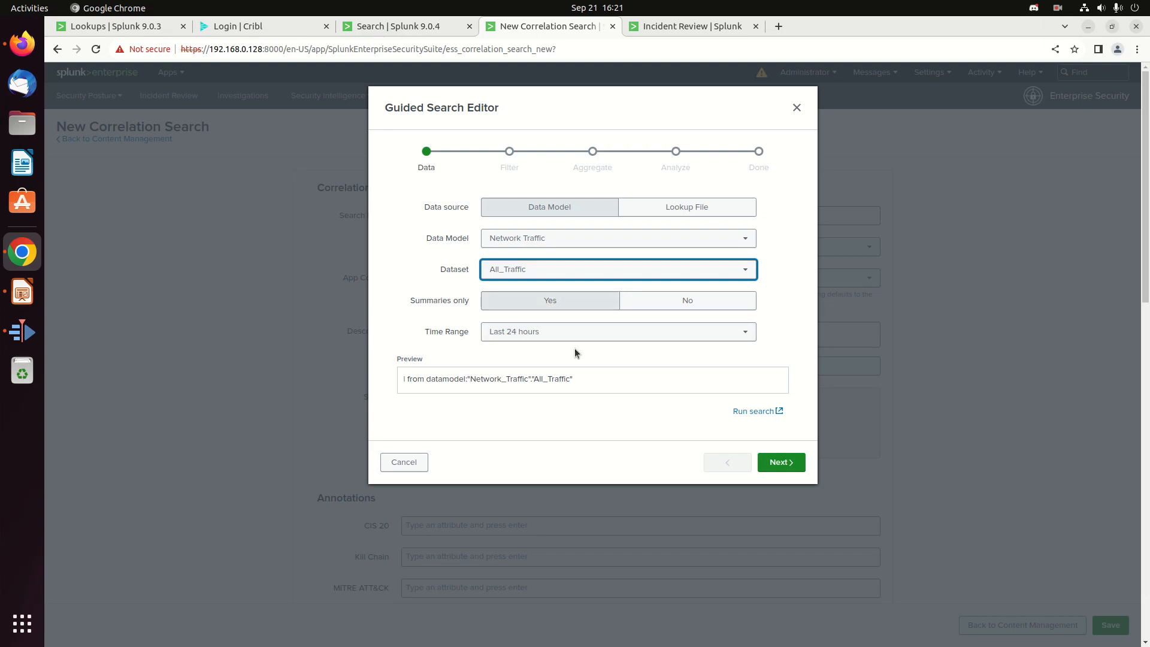
triple_click(580, 376)
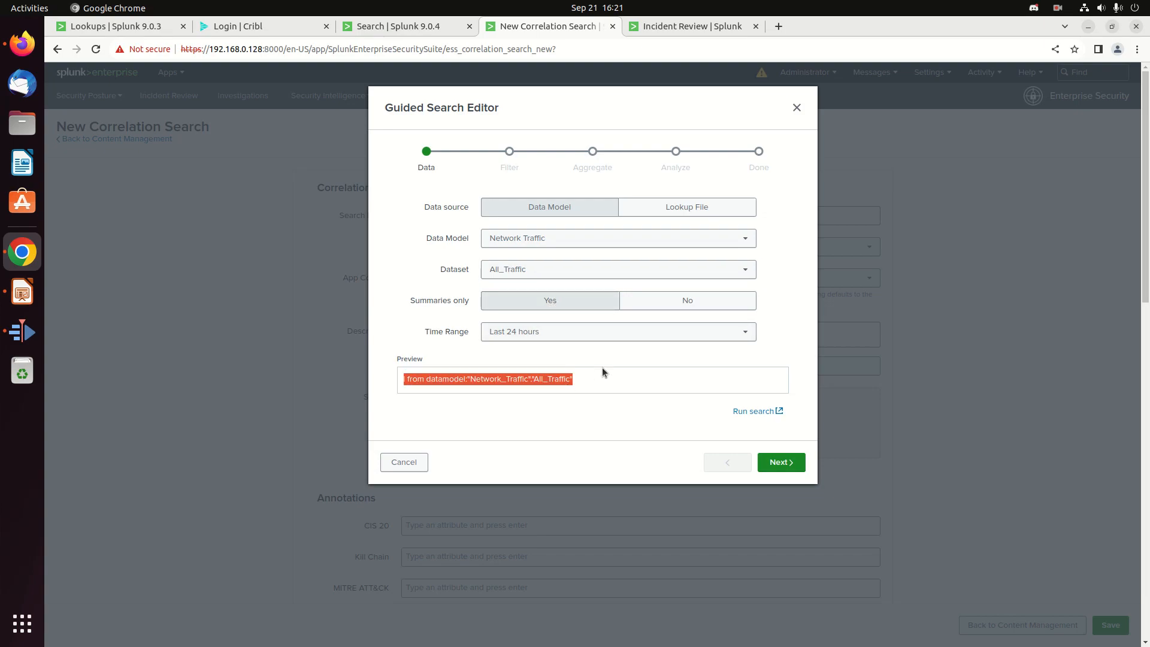
left_click(605, 368)
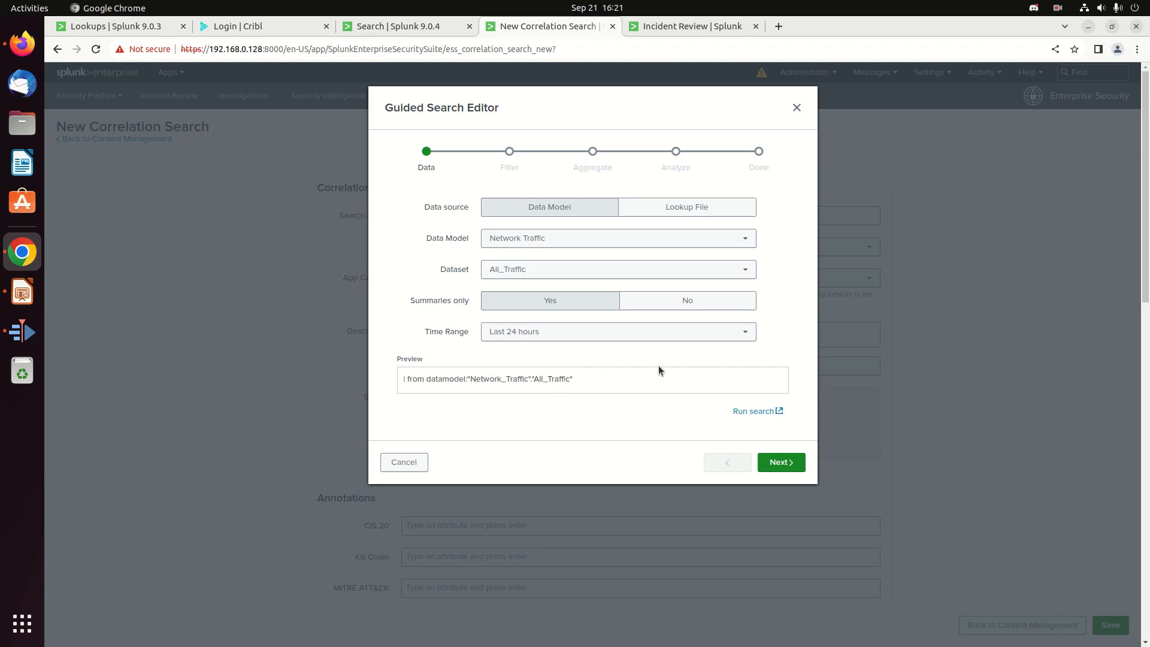
left_click(784, 460)
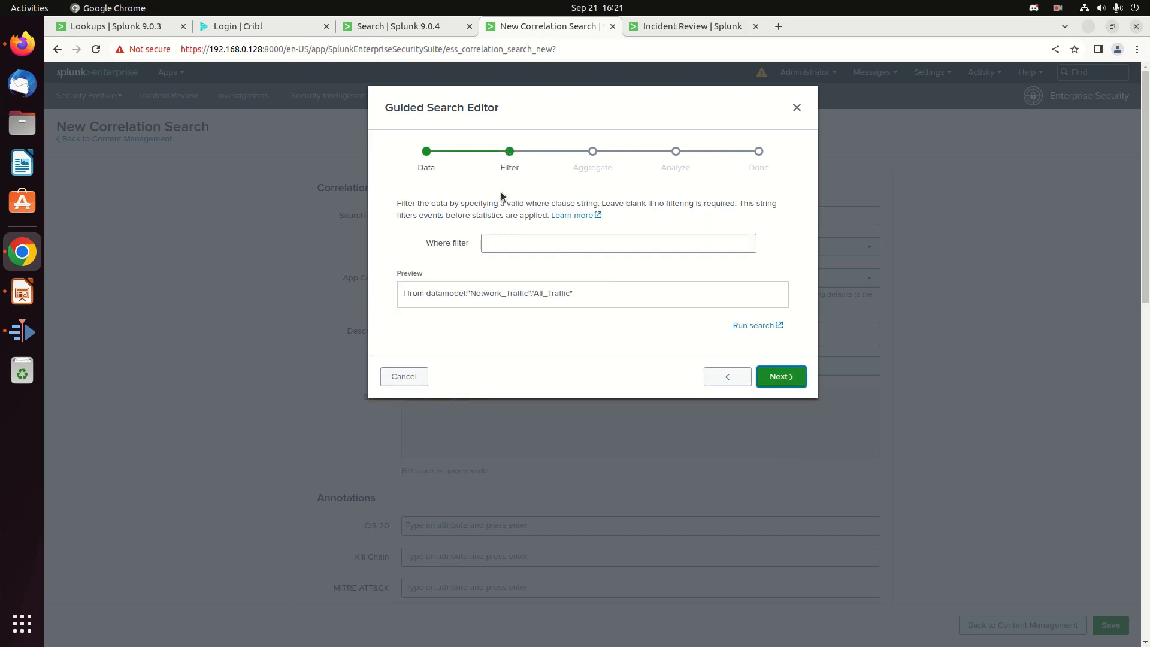
Try to write a where filter on All_Traffic.dest_ip for the guided search
left_click(520, 240)
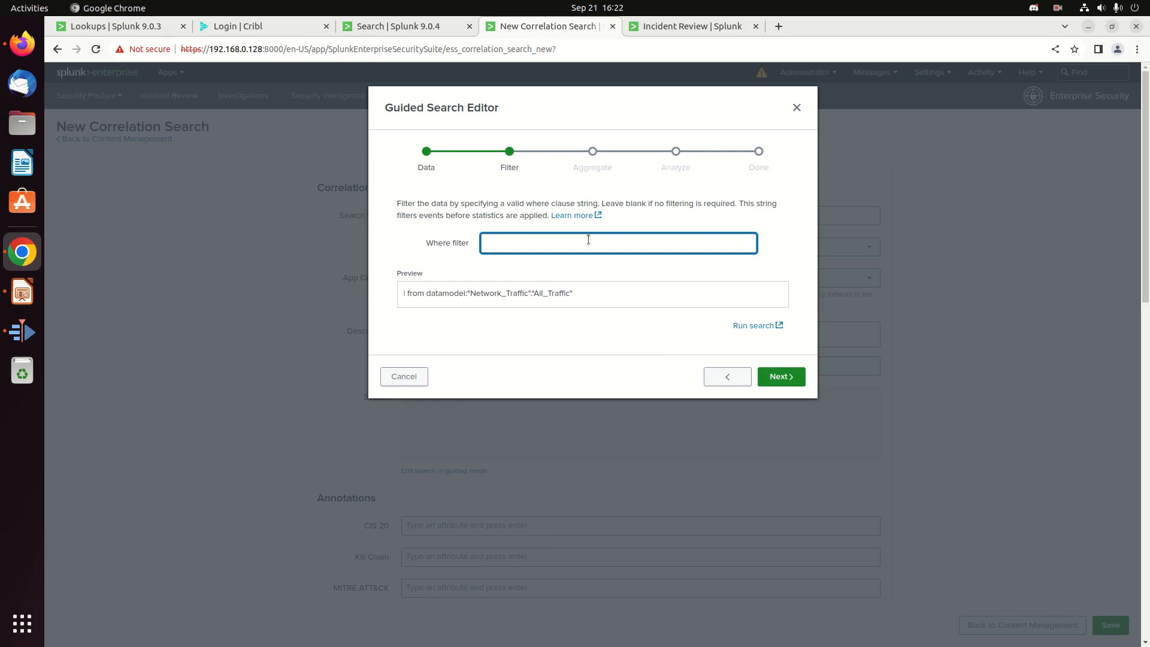
type("All.Tro")
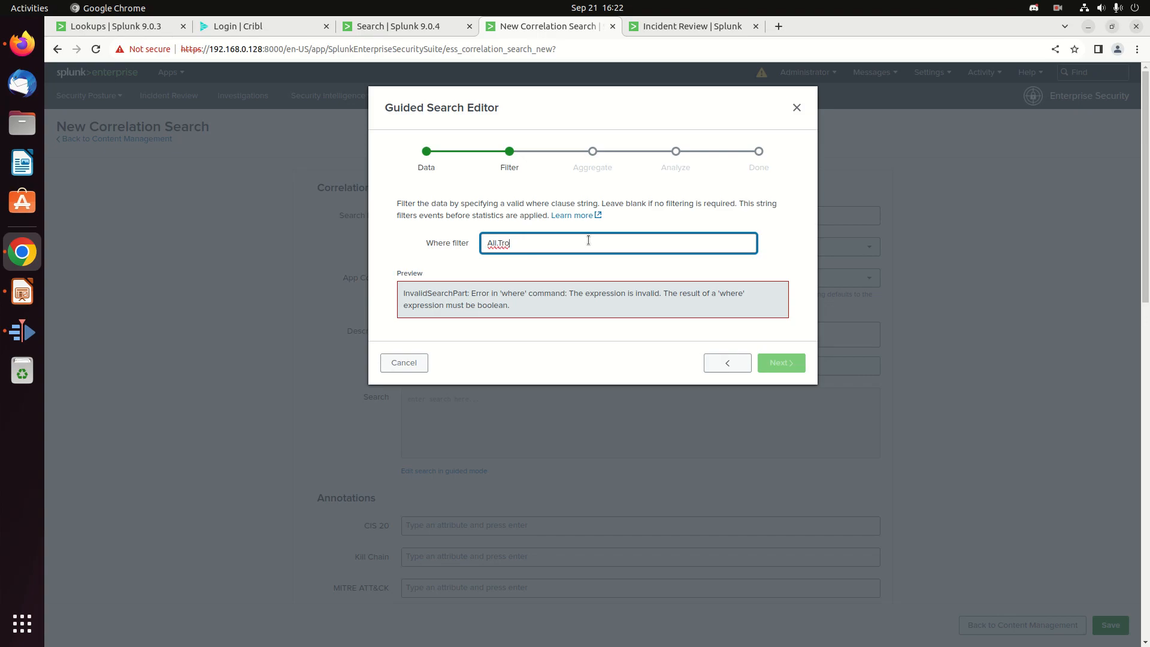
key("BackSpace")
key("BackSpace")
key("BackSpace")
key("BackSpace")
type("_Traffic.")
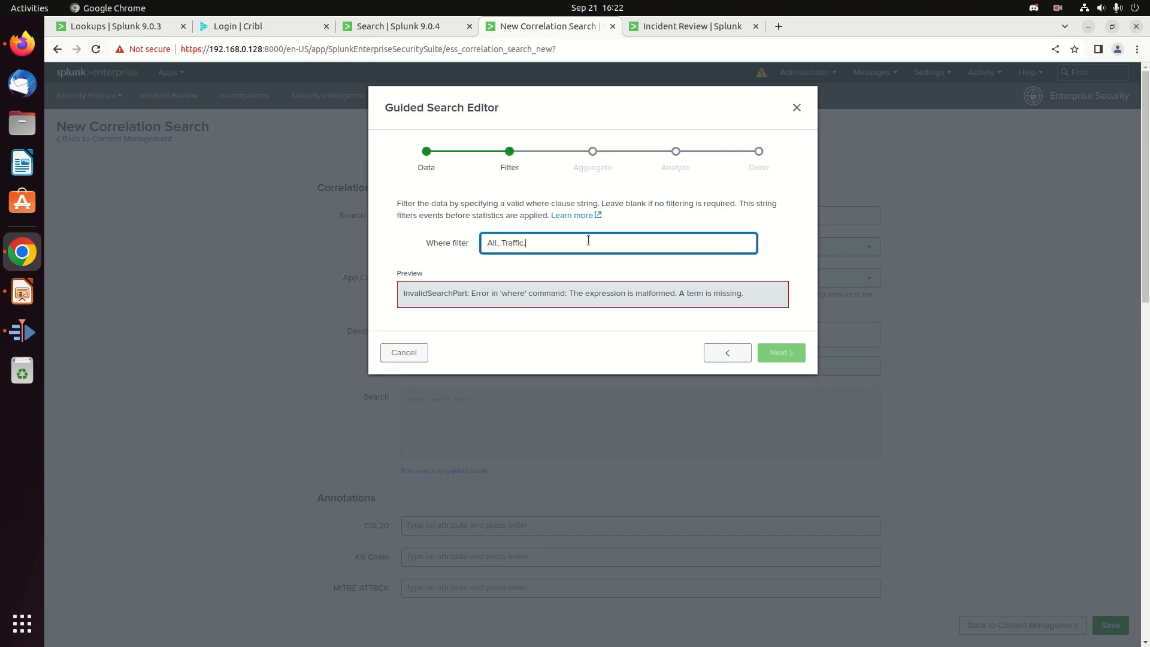
type("dest_ip")
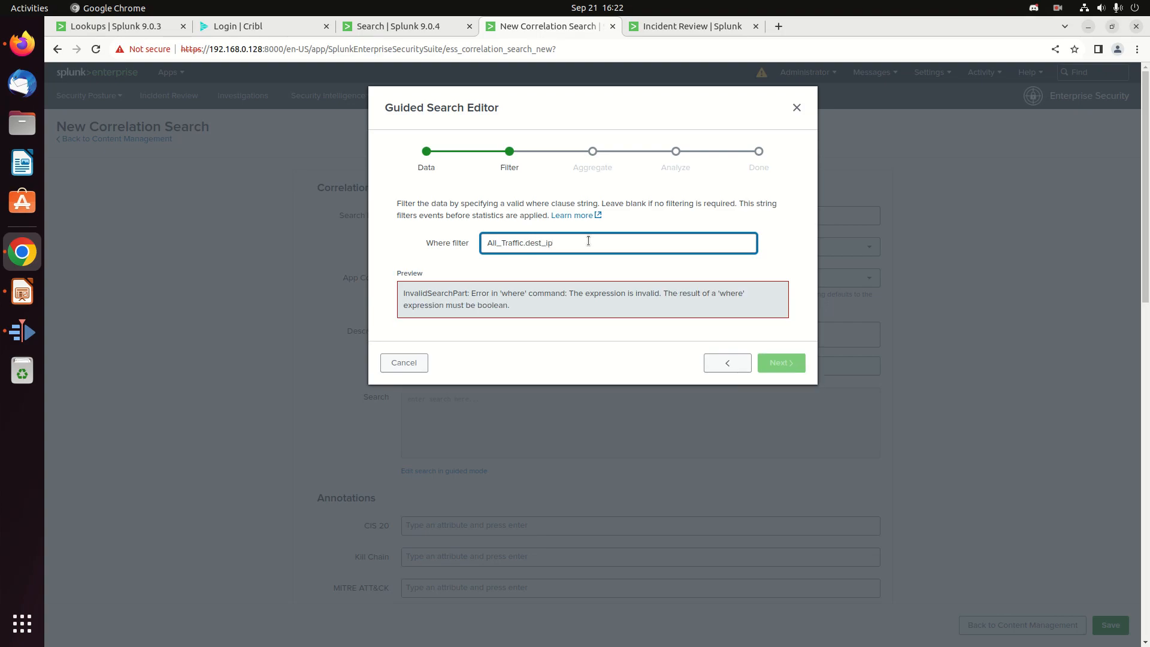
key("BackSpace")
key("BackSpace")
key("BackSpace")
key("BackSpace")
key("BackSpace")
key("BackSpace")
key("BackSpace")
key("BackSpace")
key("BackSpace")
key("BackSpace")
key("BackSpace")
key("BackSpace")
key("BackSpace")
key("BackSpace")
key("BackSpace")
key("BackSpace")
key("BackSpace")
key("BackSpace")
key("BackSpace")
type("Wh")
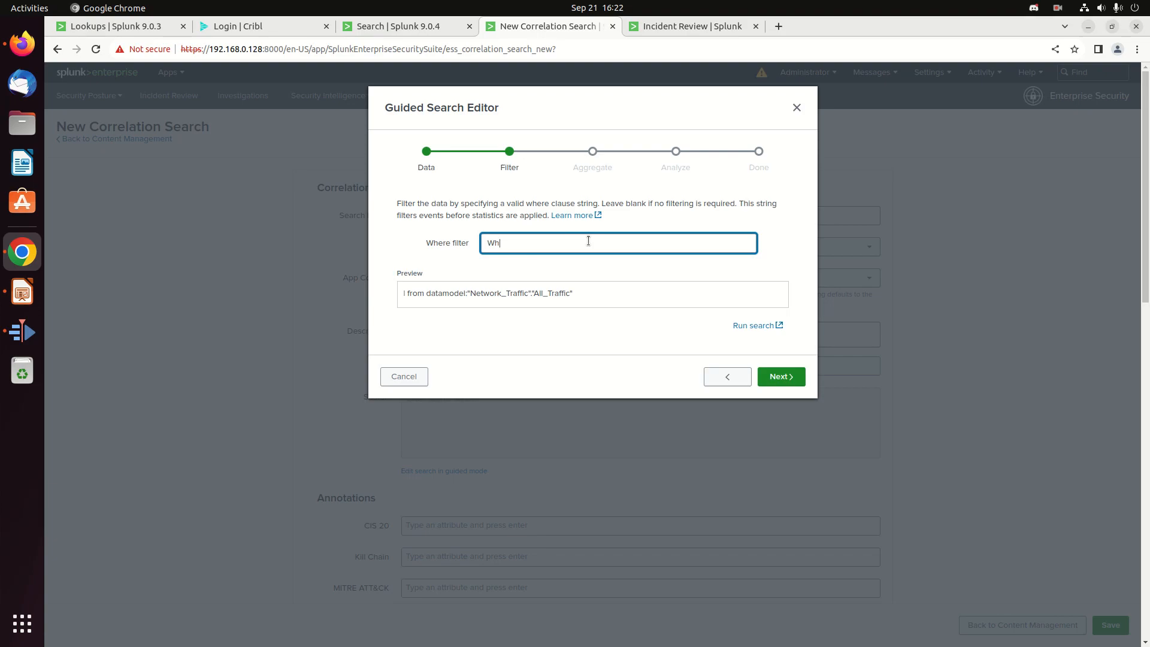
type("ere allTr")
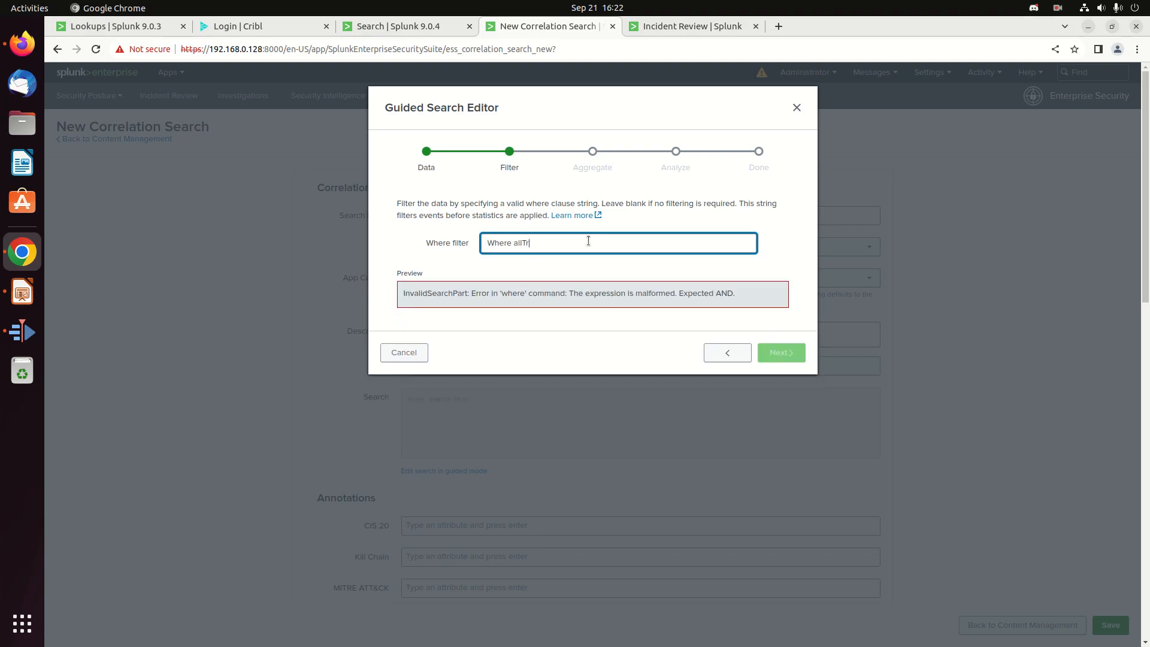
key("BackSpace")
key("BackSpace")
key("BackSpace")
type("All_Traffic.dest_ip")
key("Delete")
key("Delete")
key("Delete")
key("Delete")
key("Delete")
key("Delete")
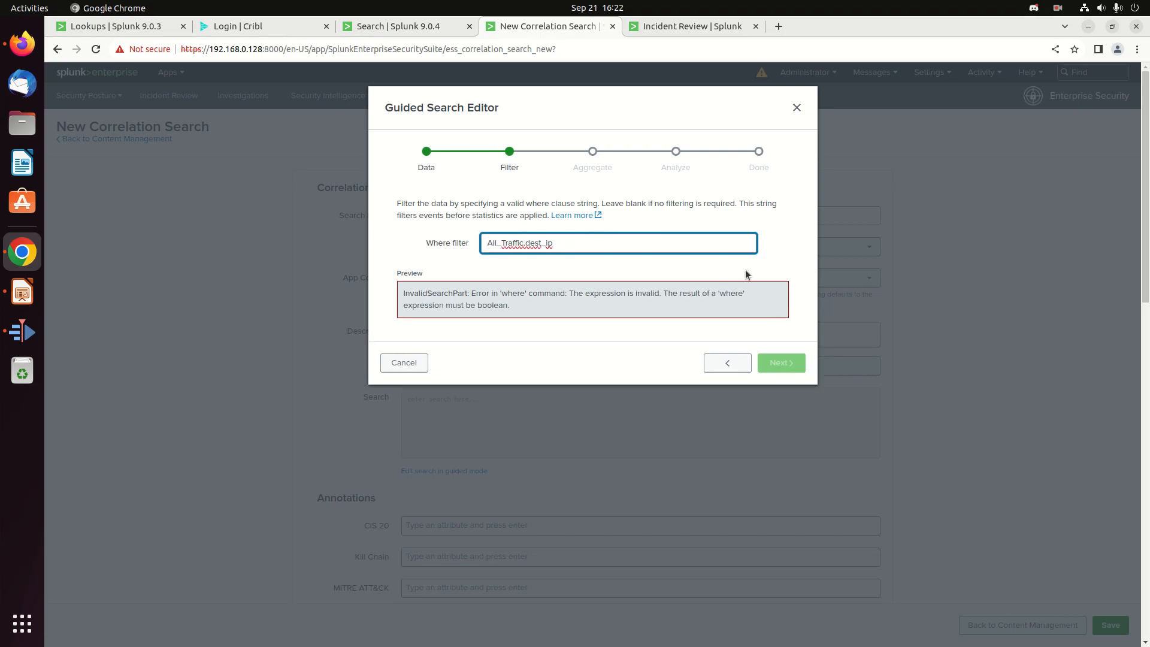
Discard the guided search and return the correlation search's mode to Manual
left_click(405, 362)
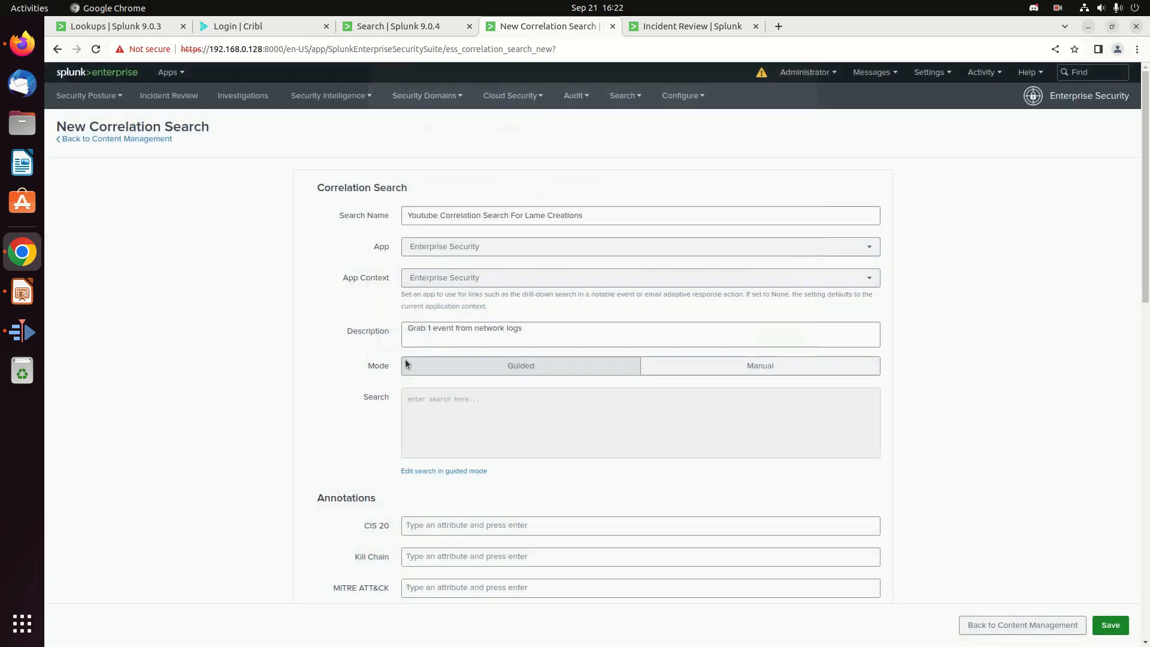
left_click(696, 375)
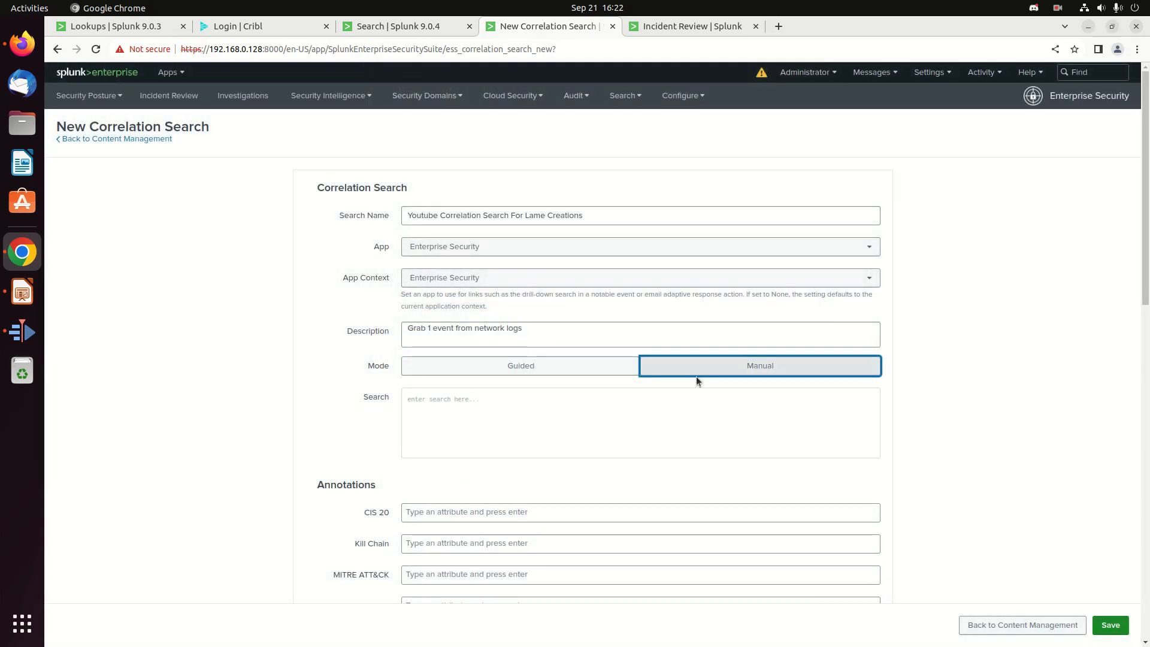
left_click(492, 404)
left_click(541, 428)
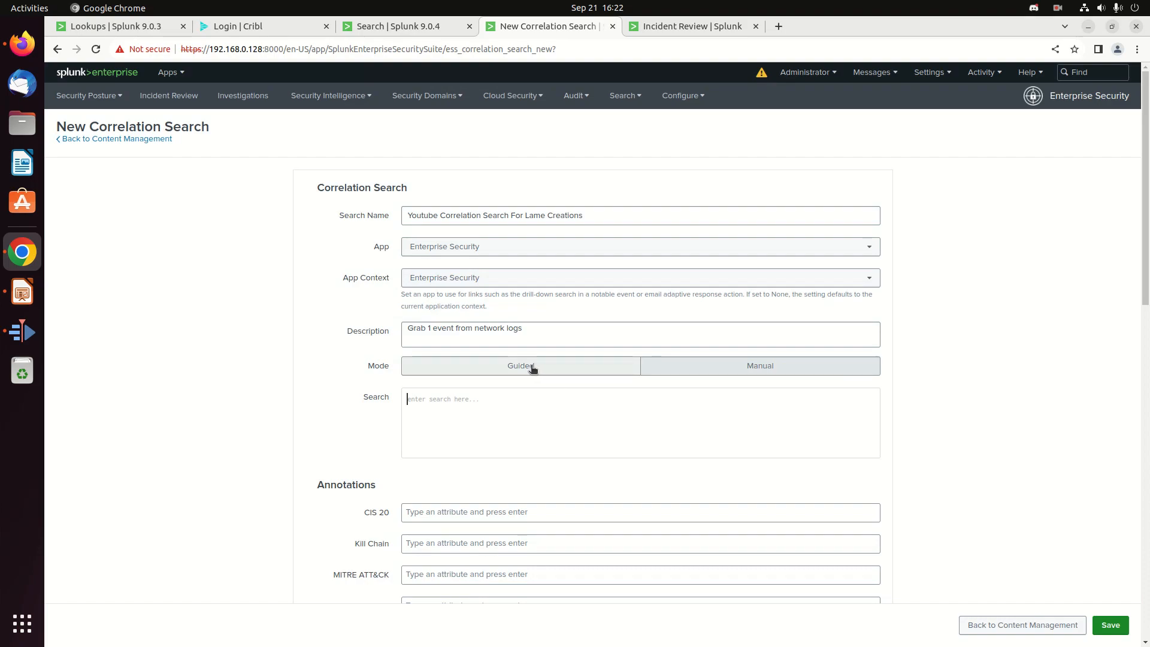
Copy the query "index=corelight sourcetype=corelight_conn src_ip=192.168.0.* | head 1" from the open Splunk search into the correlation search's Search field
left_click(417, 31)
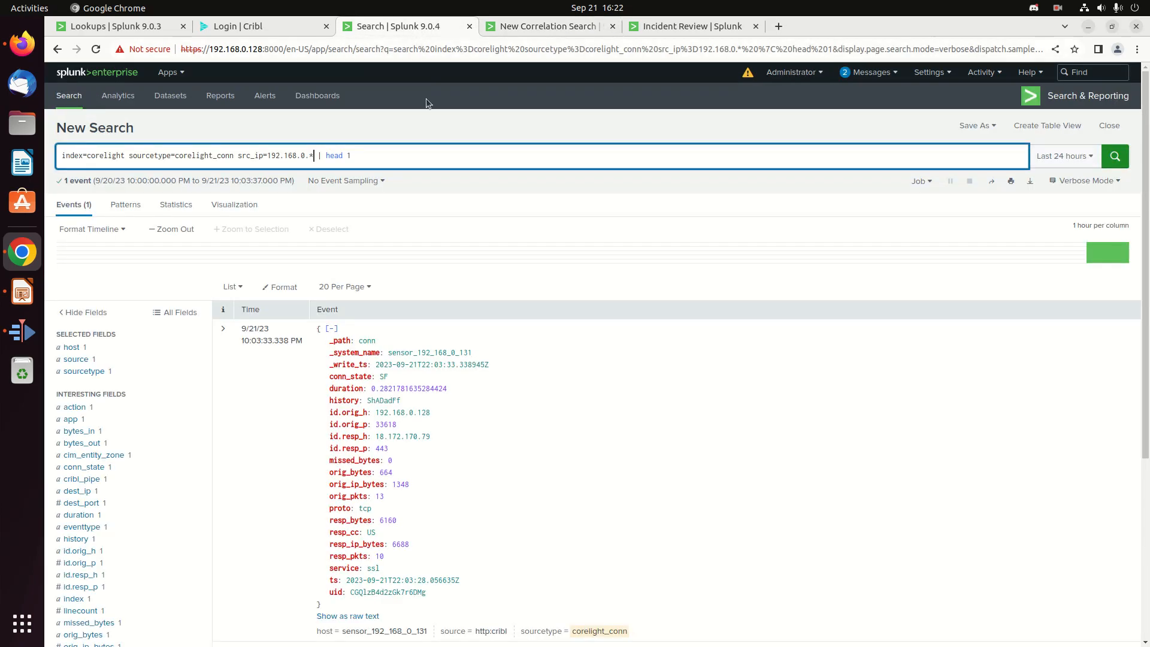
triple_click(377, 154)
double_click(376, 154)
triple_click(376, 153)
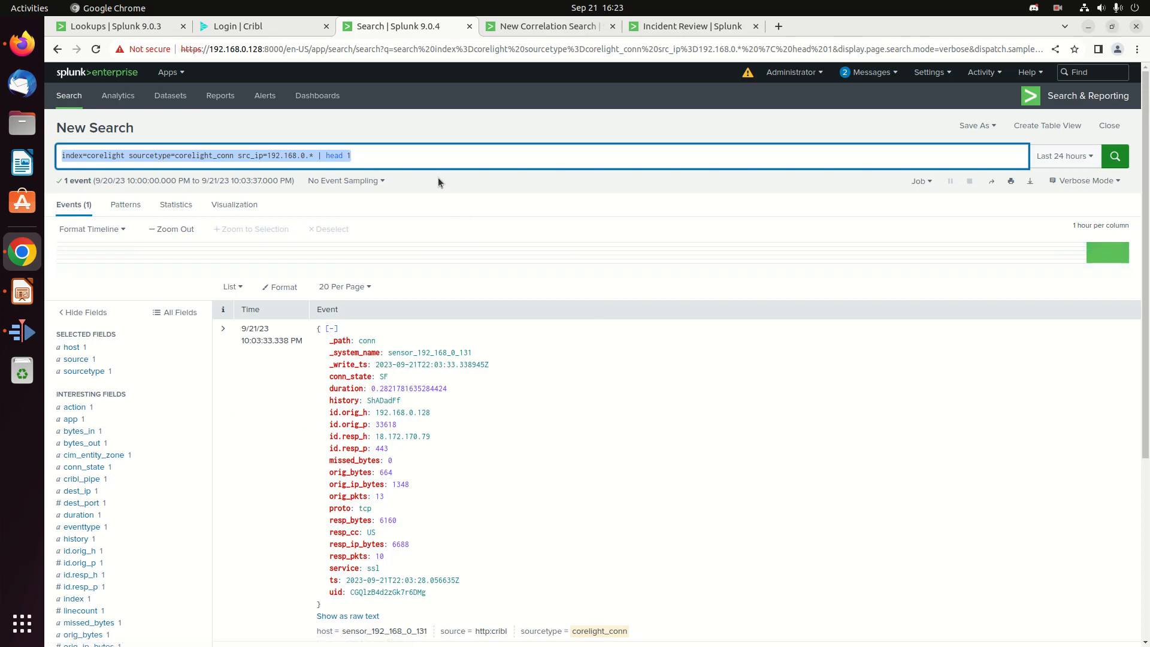
double_click(257, 156)
left_click(258, 156)
left_click_drag(237, 156, 319, 155)
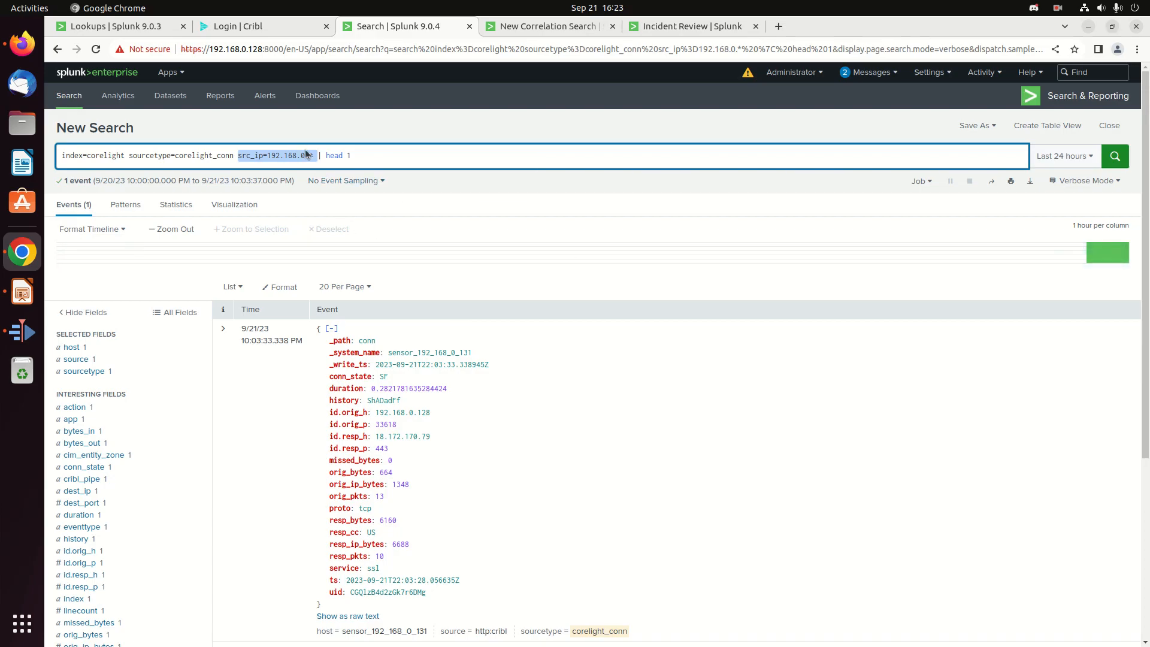
triple_click(353, 157)
key("ctrl+c")
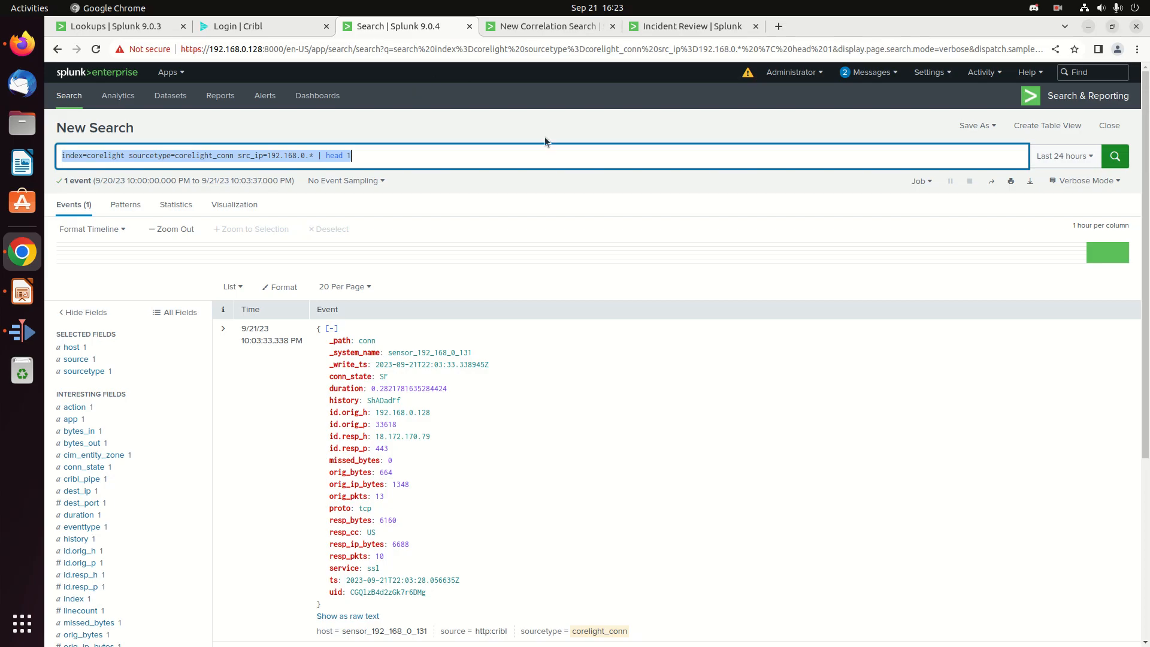
left_click(554, 26)
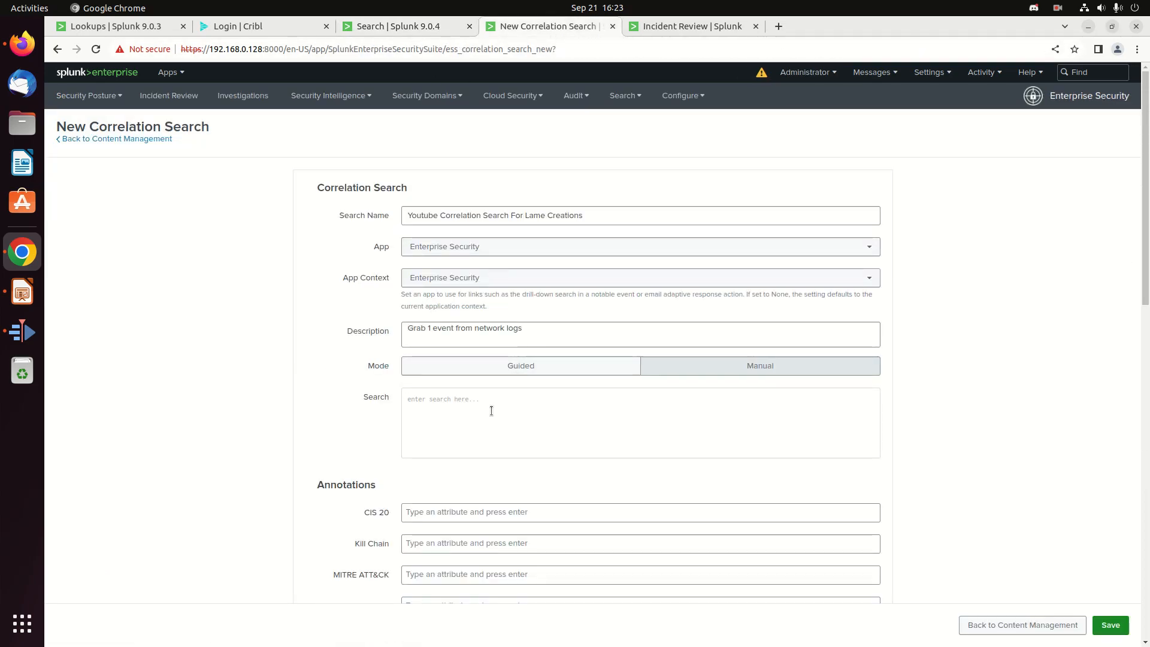
key("ctrl+v")
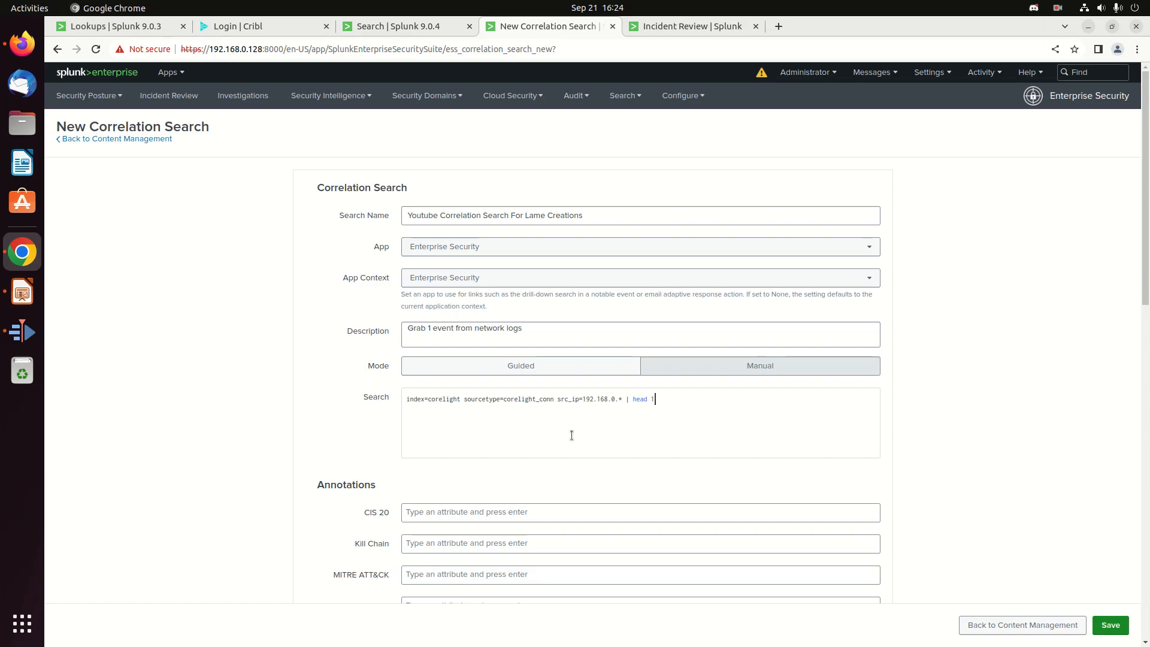
Review the query in the correlation search, including its index, source IP filter and head command
triple_click(569, 399)
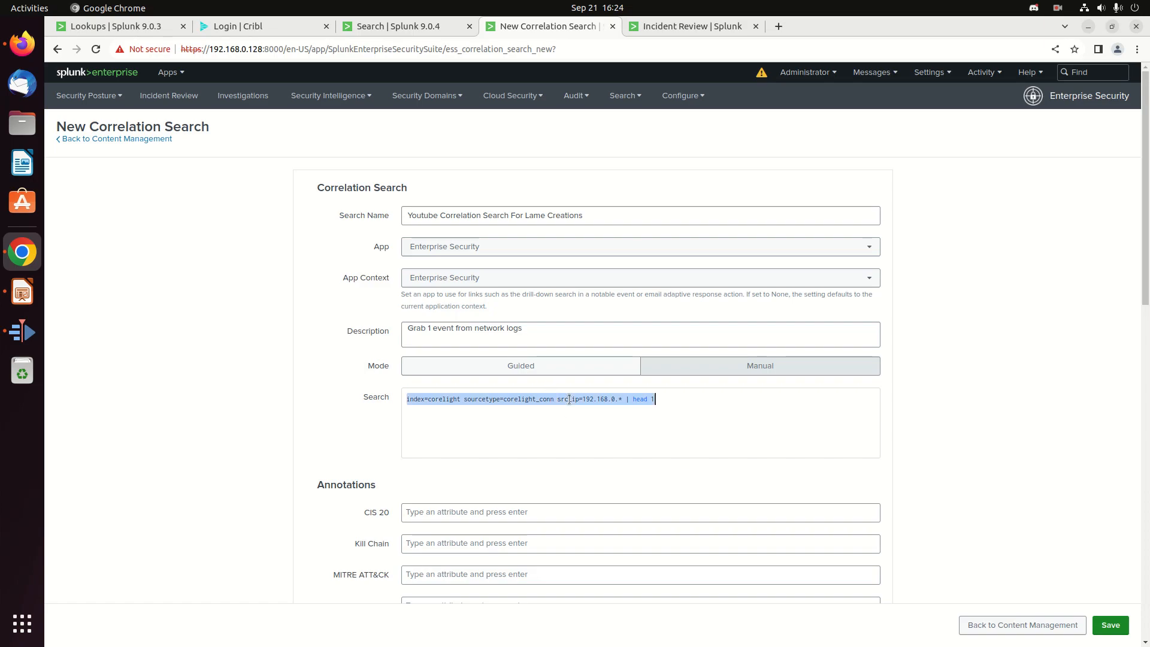
left_click(587, 406)
left_click(622, 399)
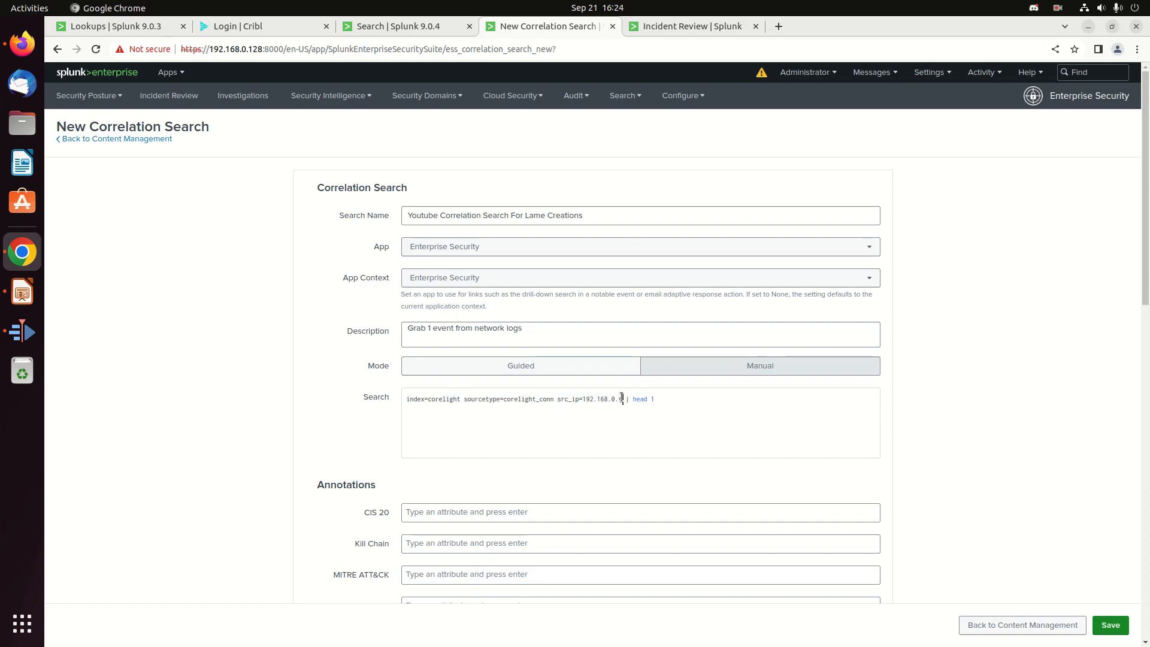
double_click(684, 399)
left_click(647, 421)
triple_click(419, 398)
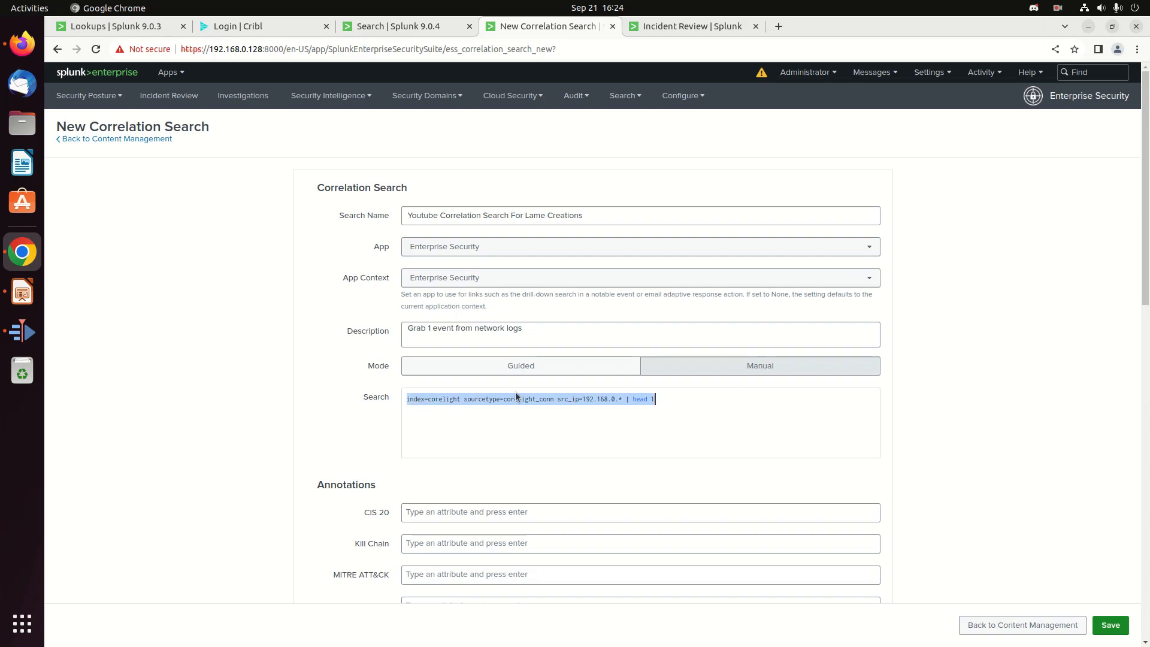
left_click(556, 399)
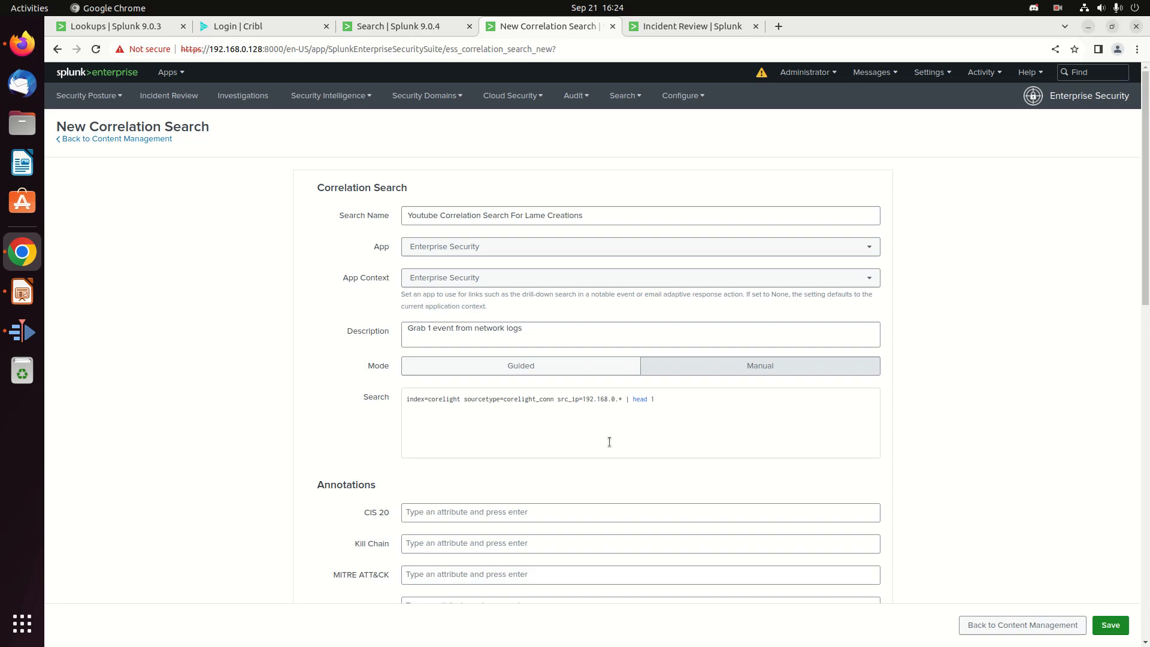
Add the MITRE ATT&CK annotations T1143 and T1161 to the correlation search
scroll(609, 442, "down", 2)
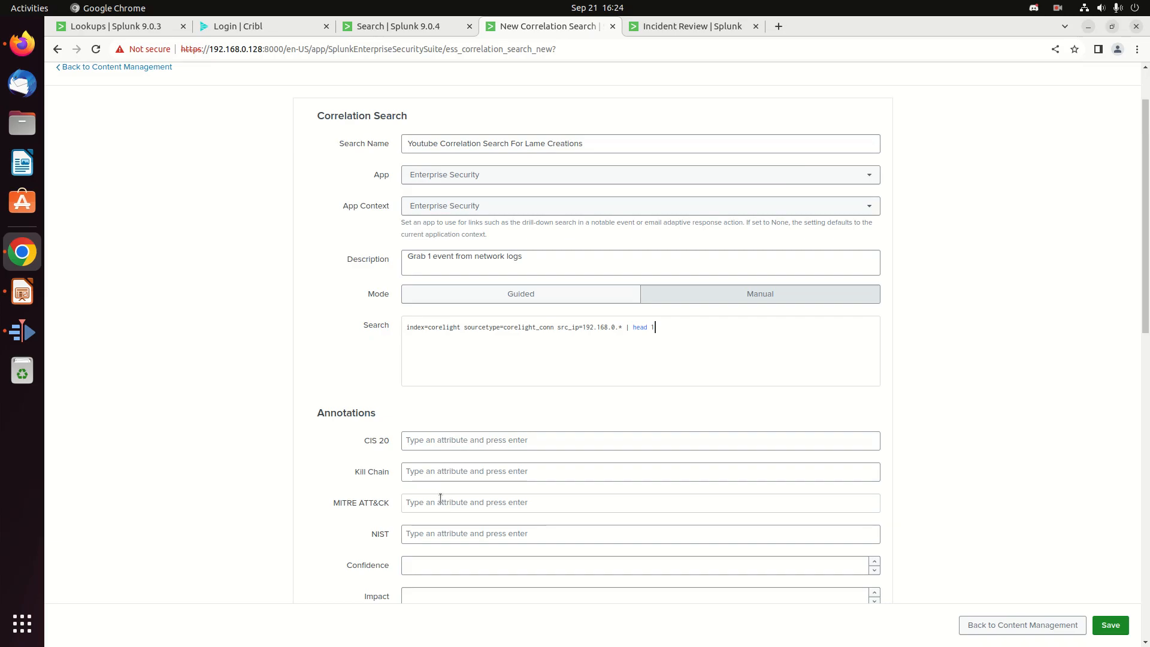
left_click(487, 505)
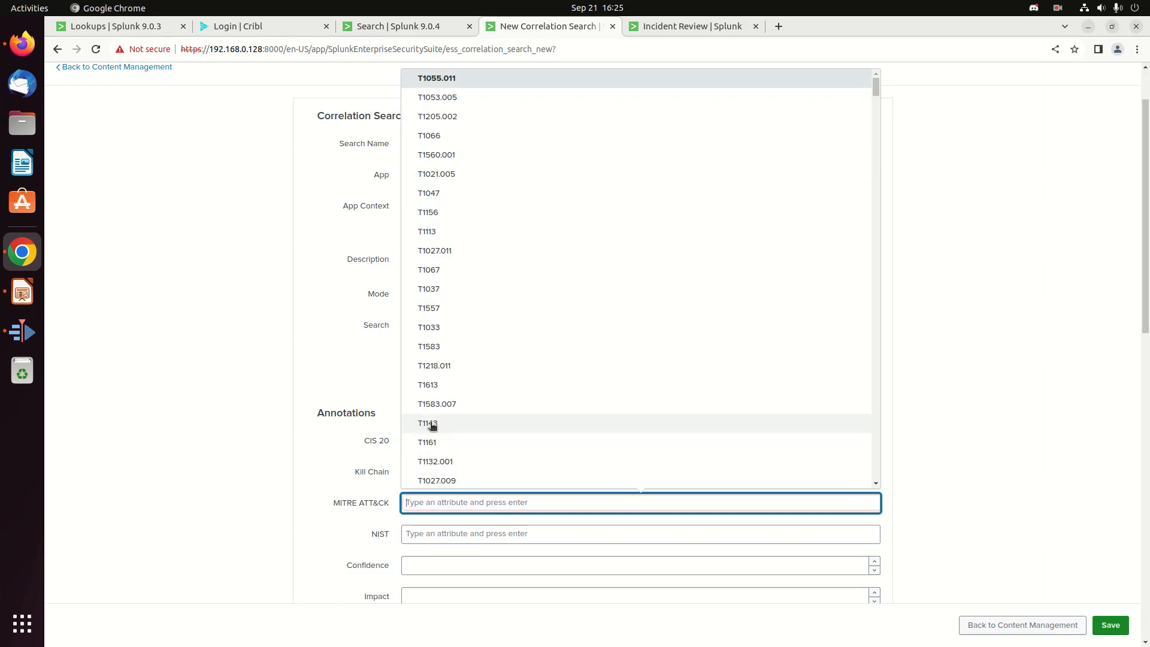
left_click(506, 420)
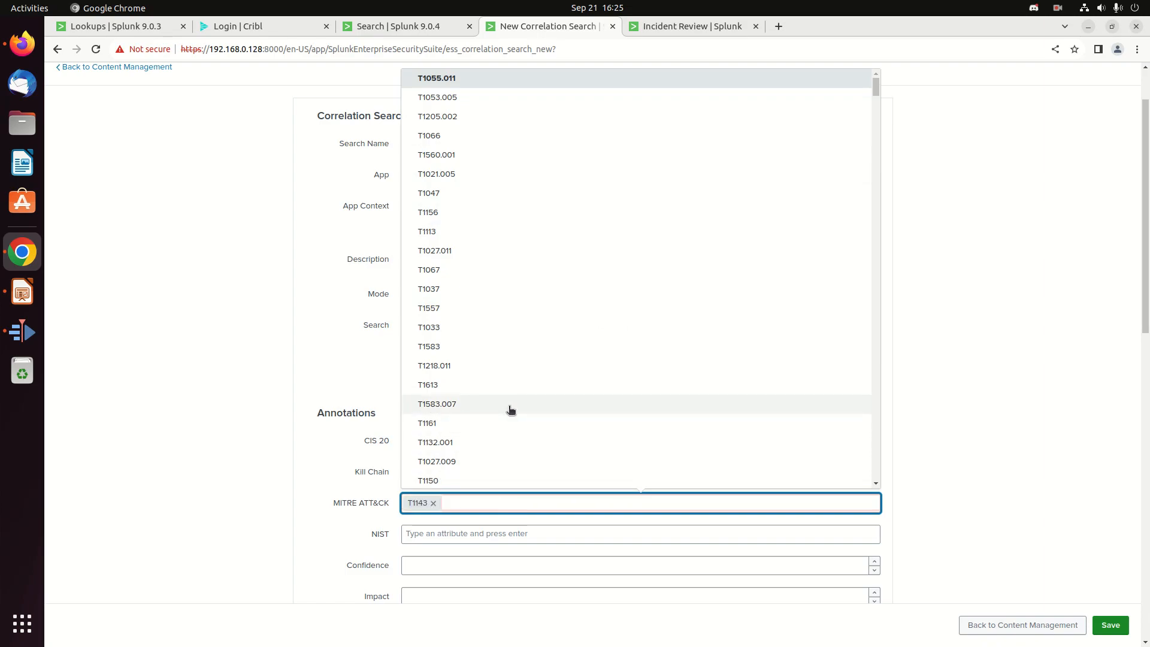
left_click(479, 428)
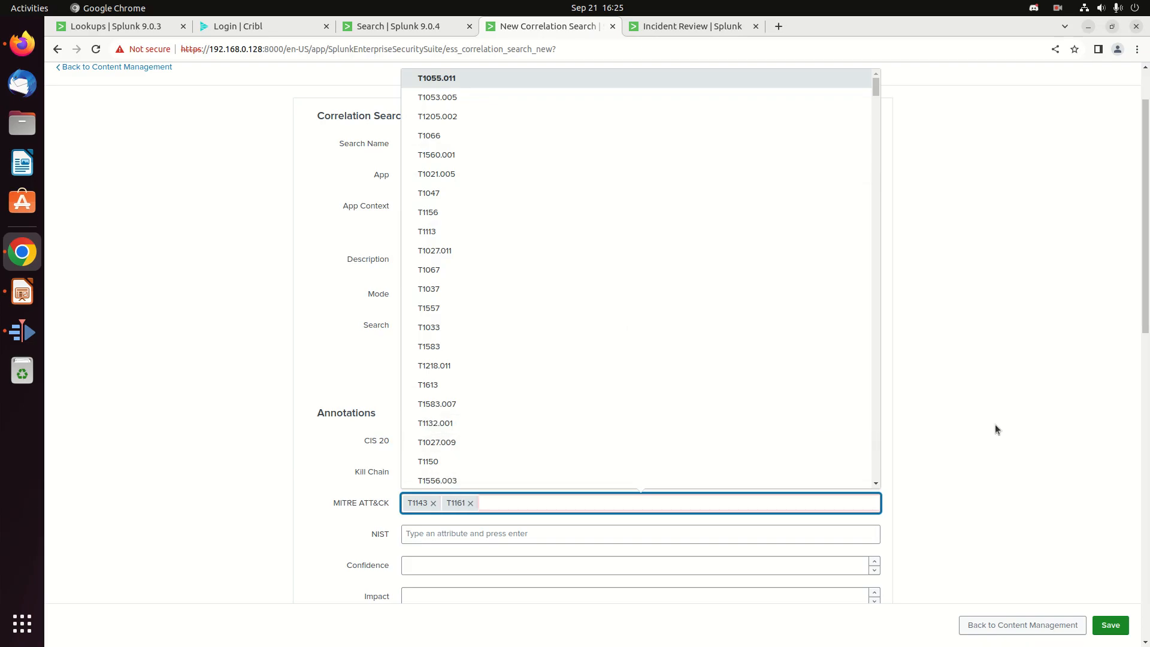
left_click(972, 404)
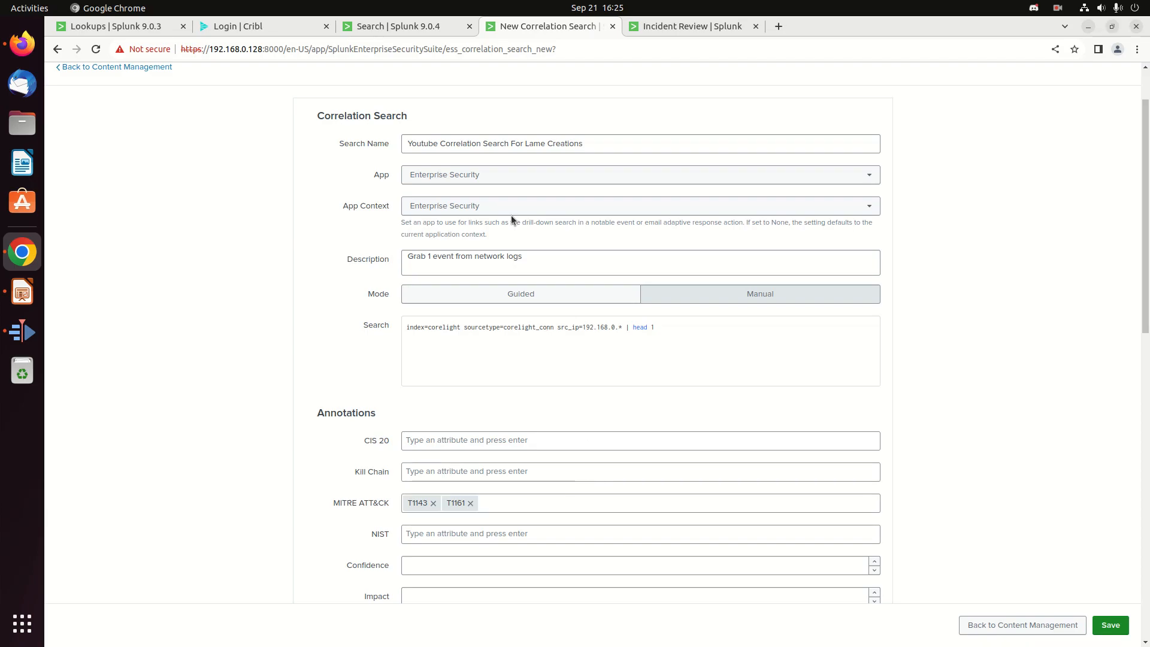
In the open Splunk search, change the query's source IP filter to src_ip=192.168.0.128
left_click(395, 25)
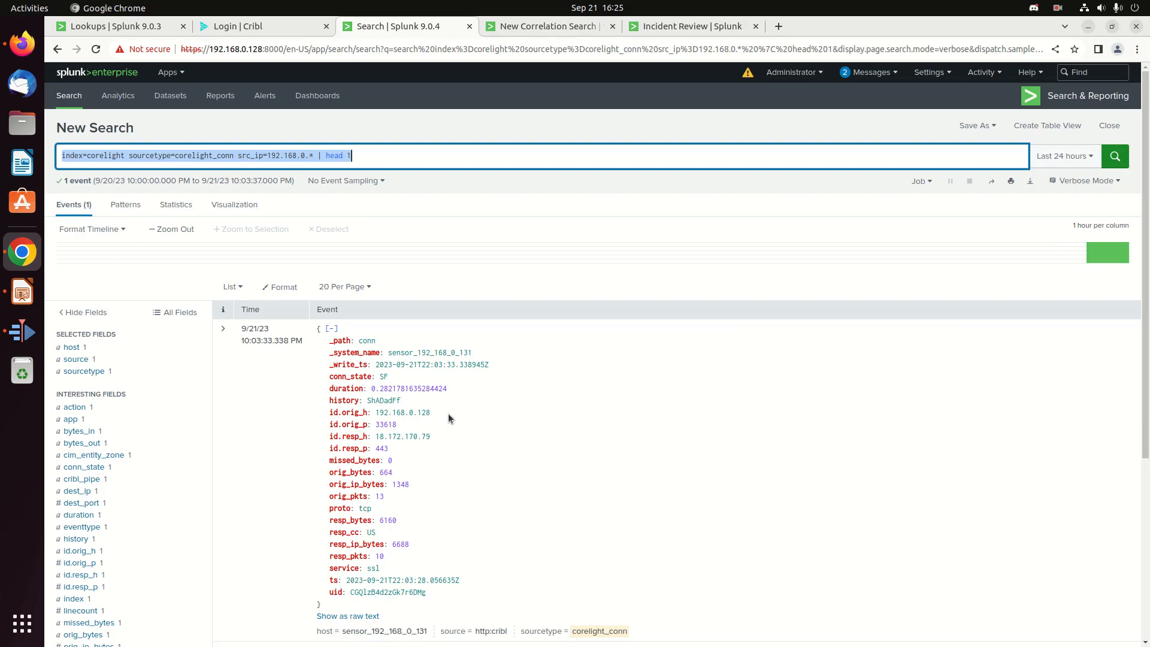
left_click(313, 154)
key("BackSpace")
type("128")
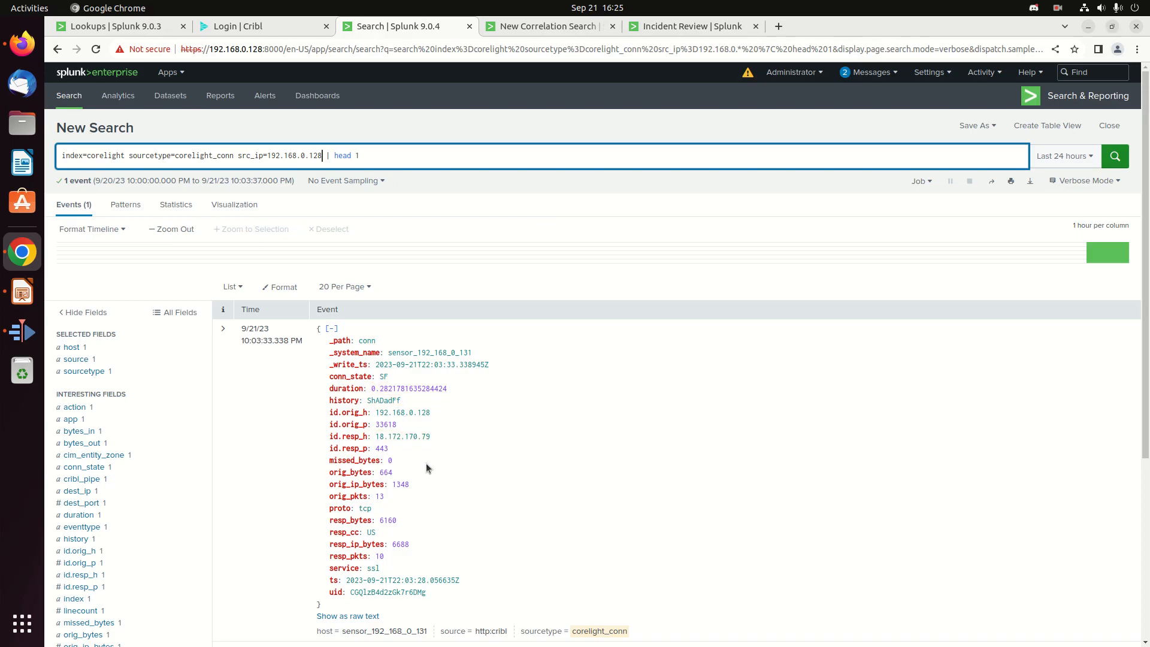
Change the src_ip filter in the correlation search's query to 192.168.0.128 and dismiss the rendering notification
left_click(525, 26)
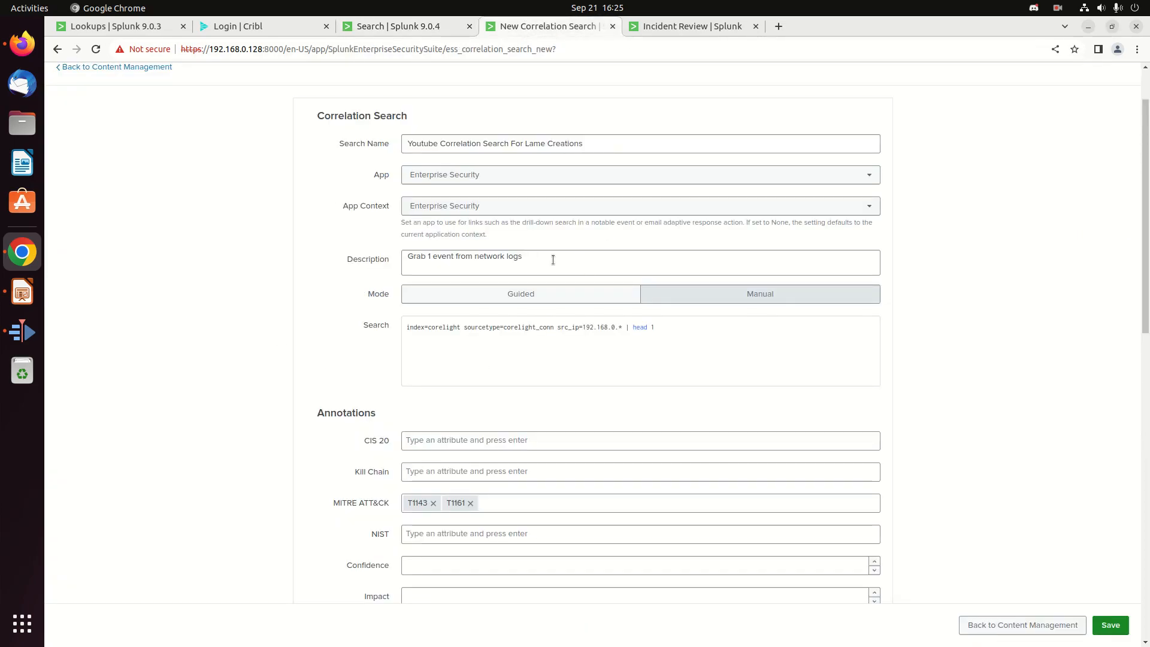
left_click(622, 329)
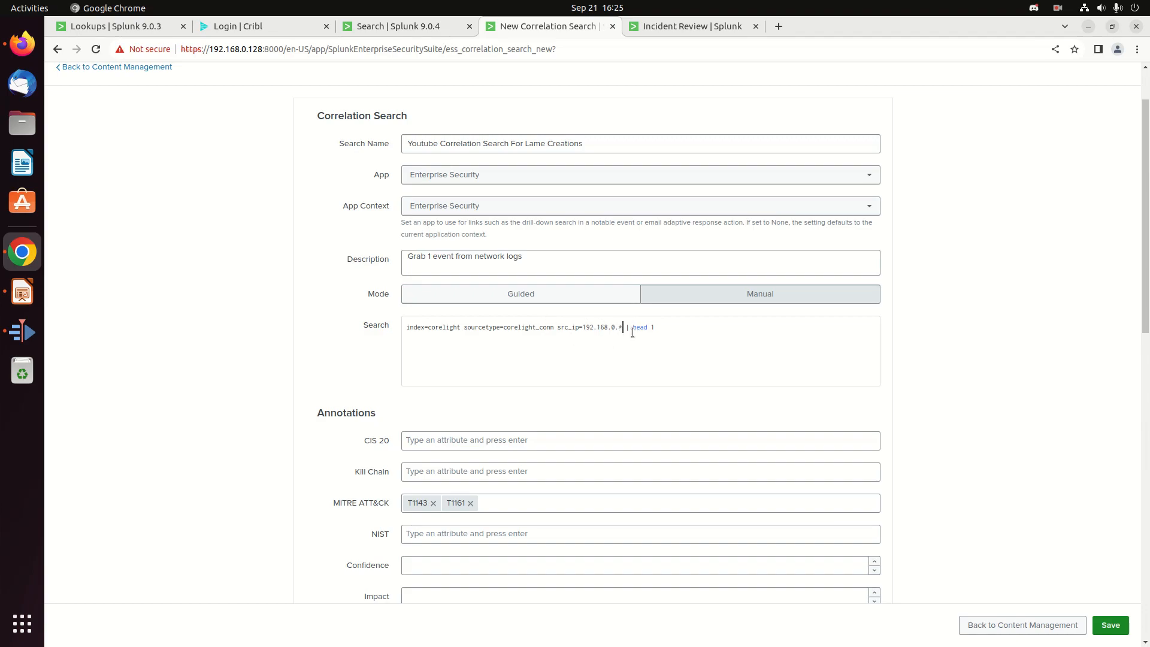
key("BackSpace")
type("128")
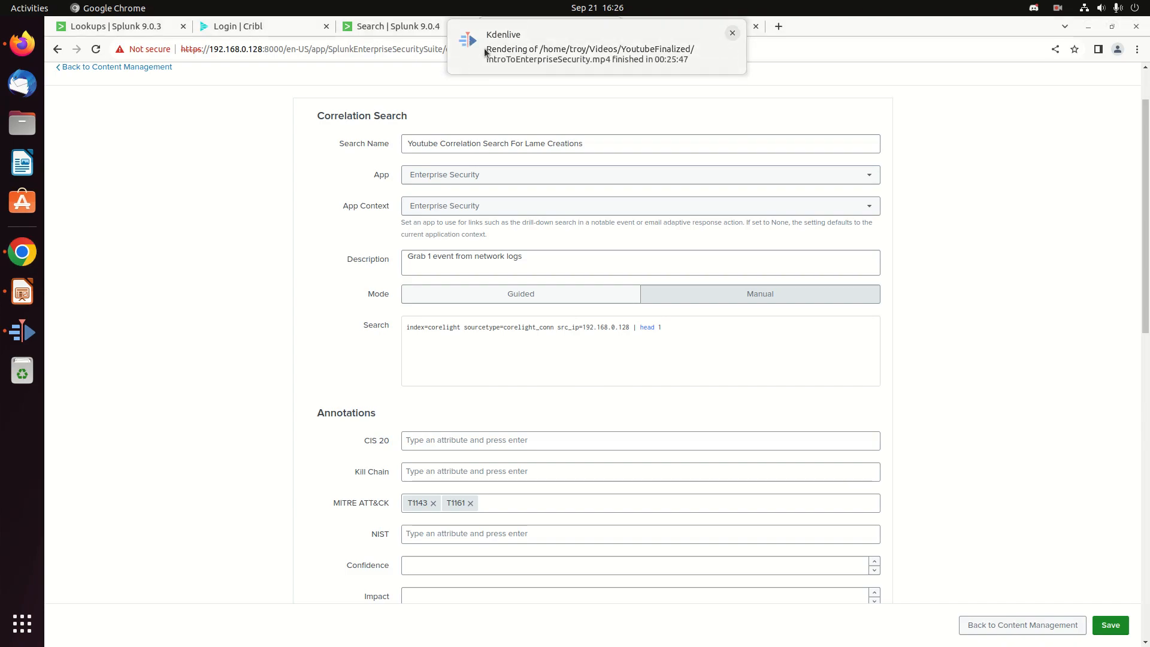
left_click(731, 33)
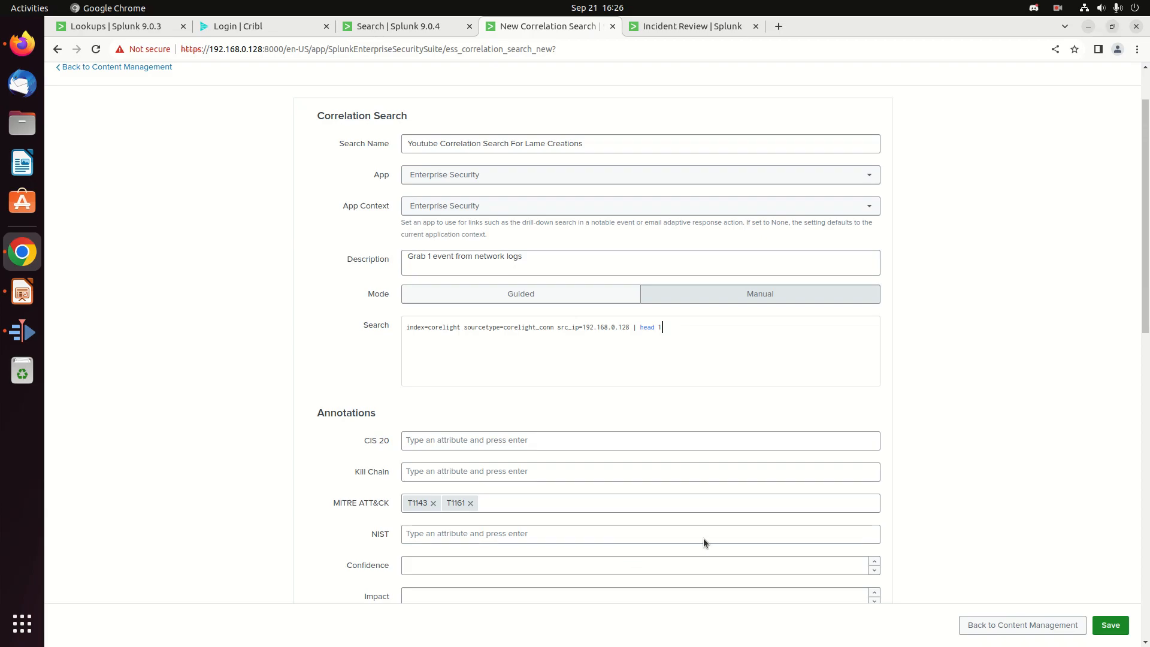
Set the correlation search's Earliest Time to -1h
scroll(956, 522, "down", 2)
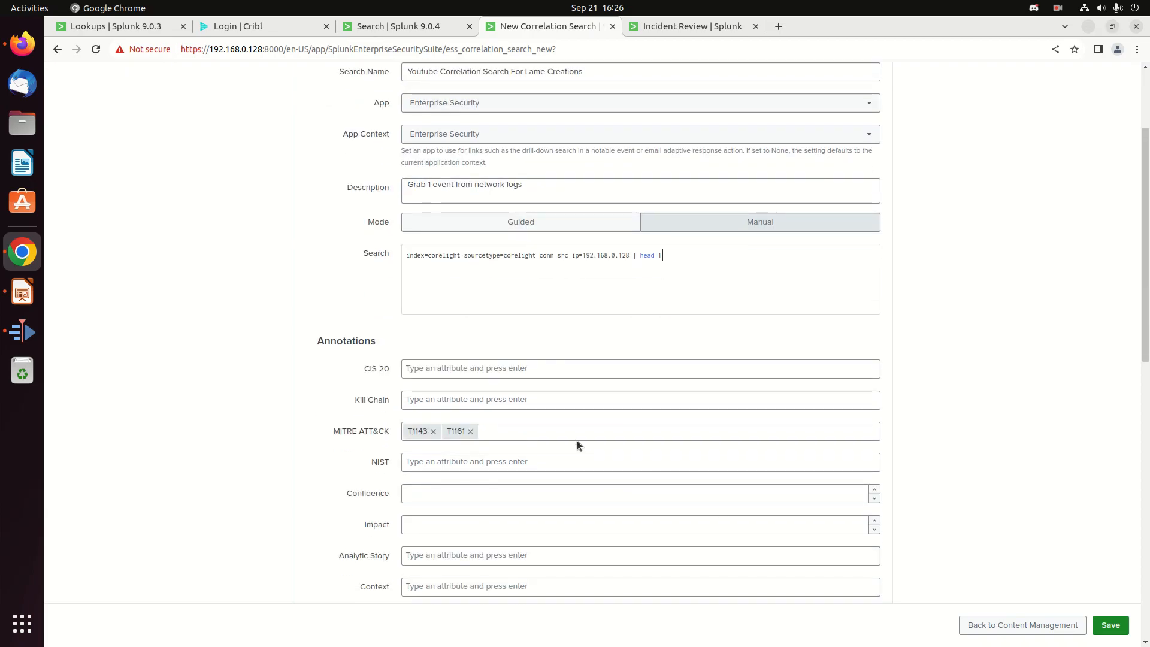
scroll(943, 484, "down", 4)
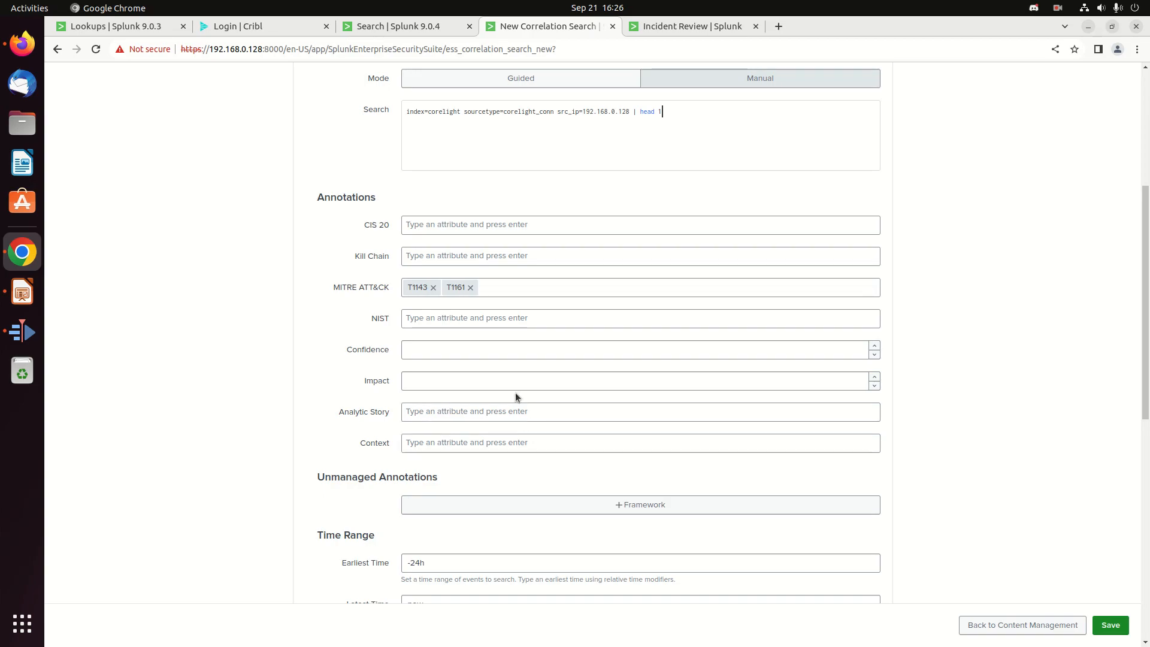
scroll(570, 478, "down", 3)
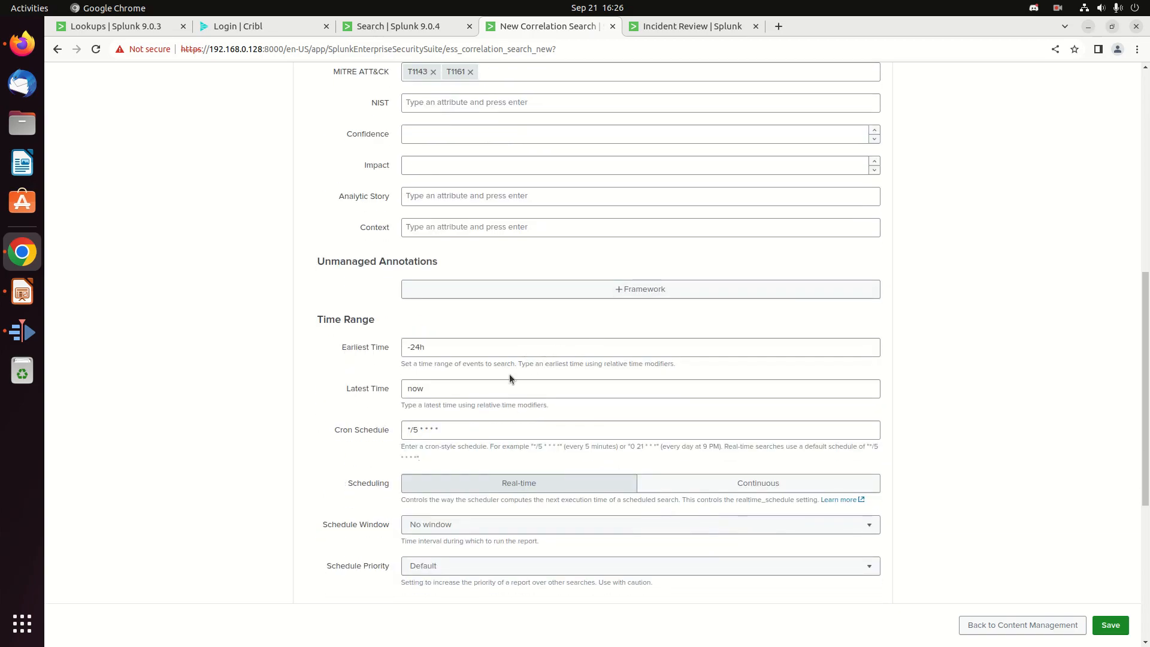
left_click(418, 347)
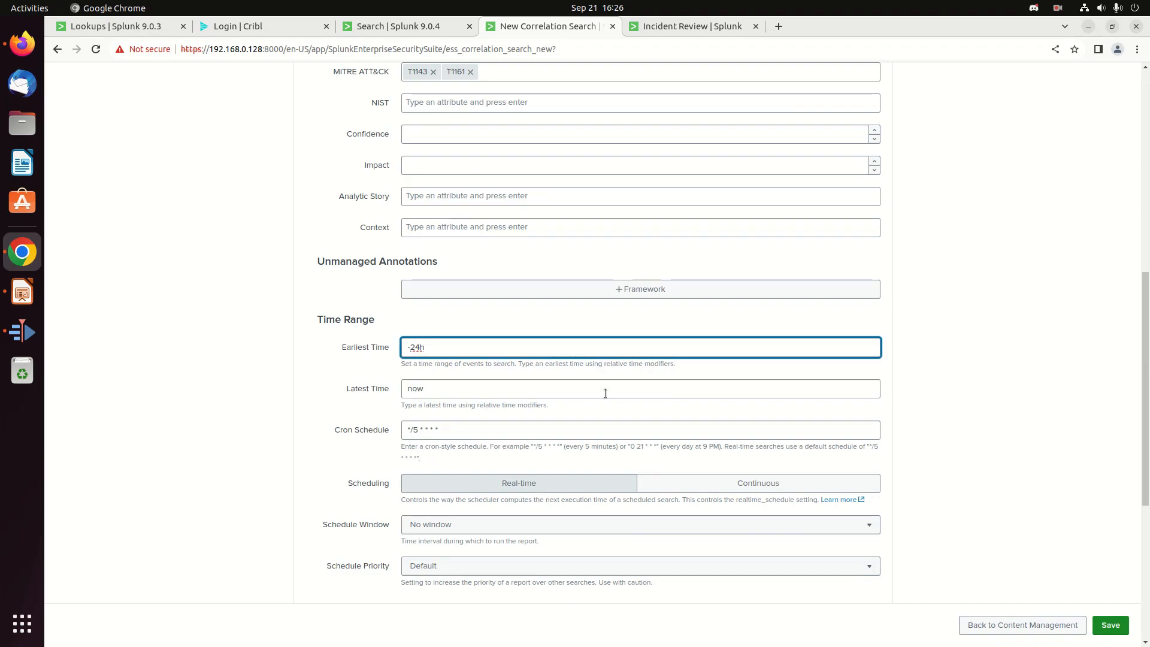
key("BackSpace")
key("BackSpace")
type("1")
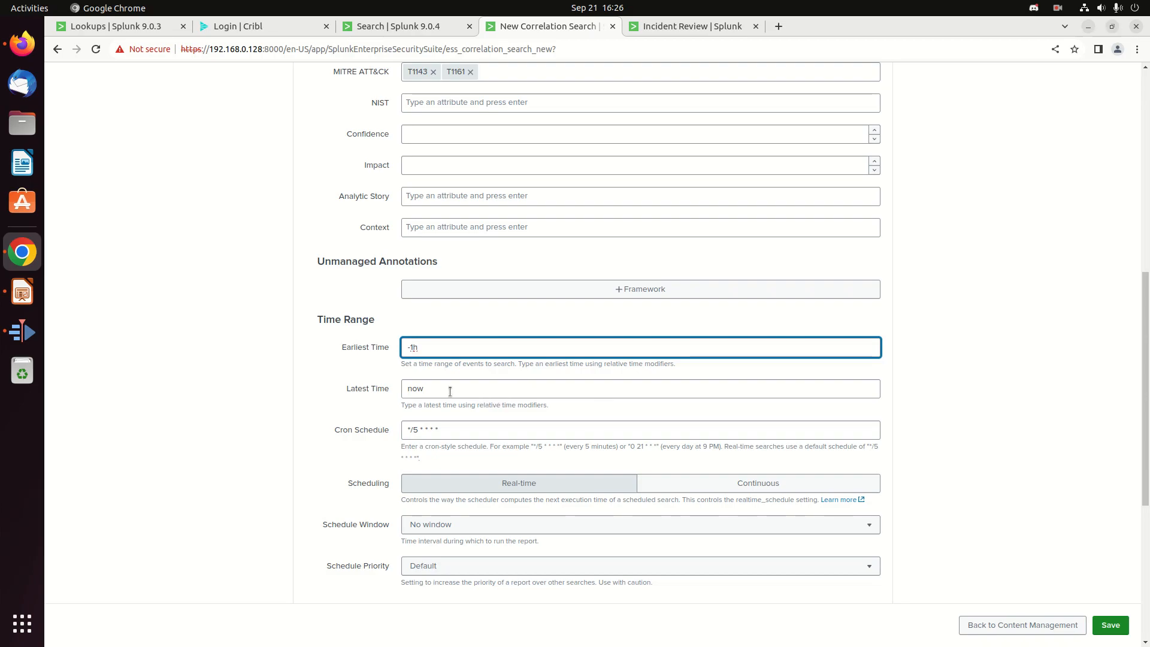
Review the correlation search's time range, cron schedule and scheduling mode, and inspect the available schedule window choices
scroll(503, 308, "up", 5)
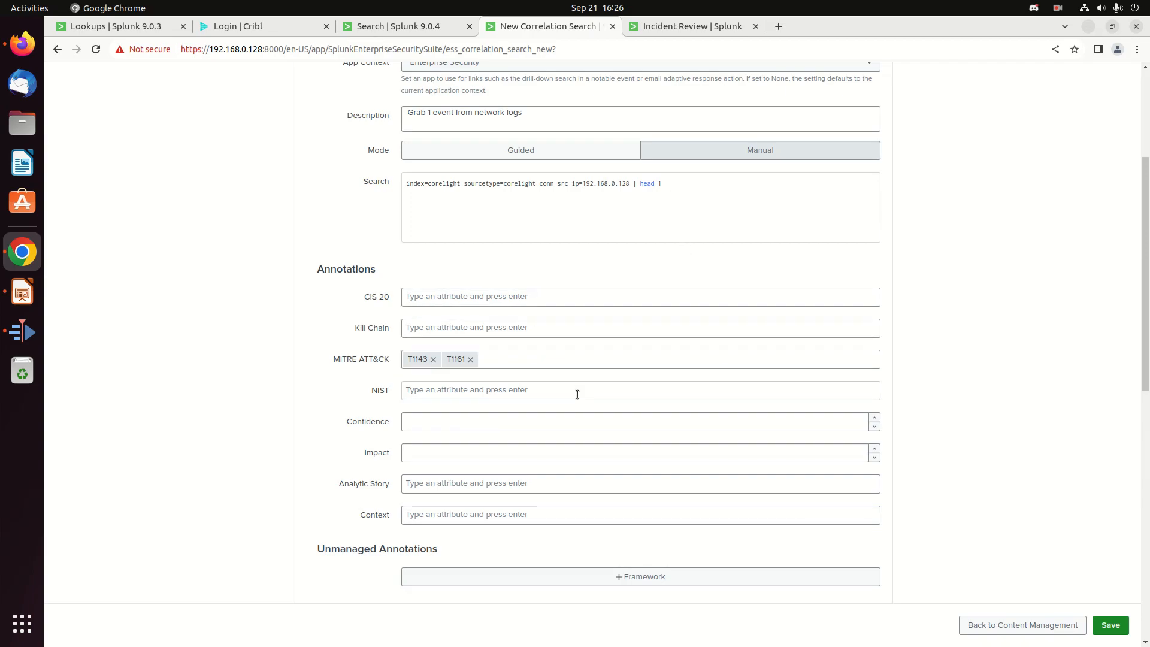
scroll(577, 394, "down", 3)
scroll(578, 394, "down", 2)
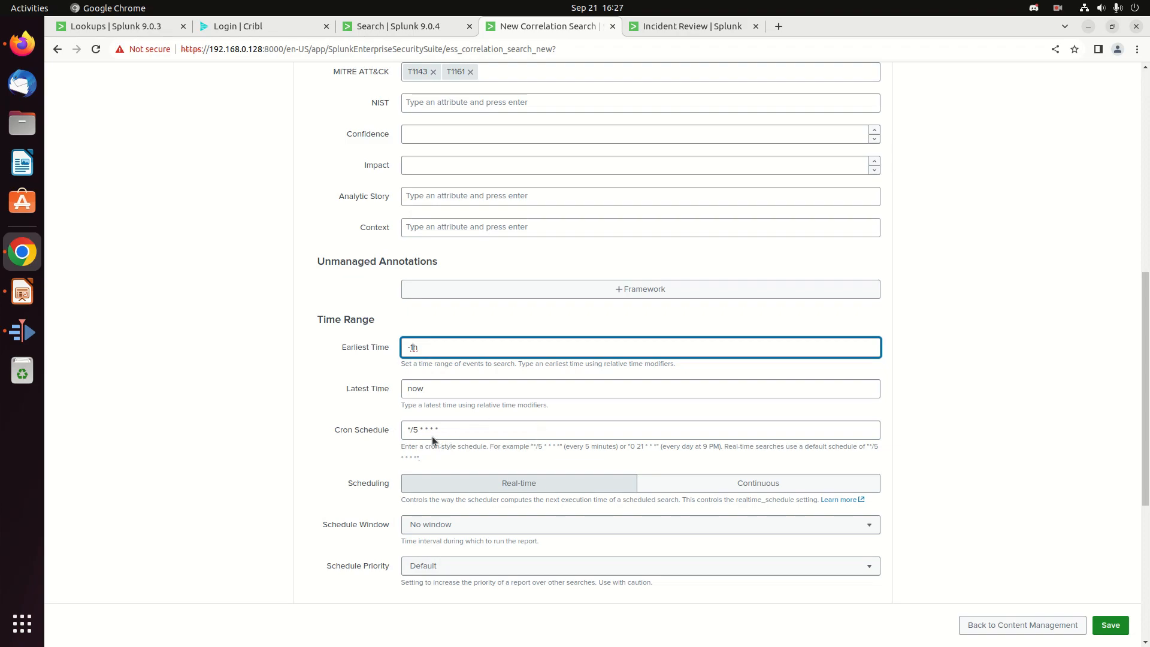
scroll(504, 438, "down", 2)
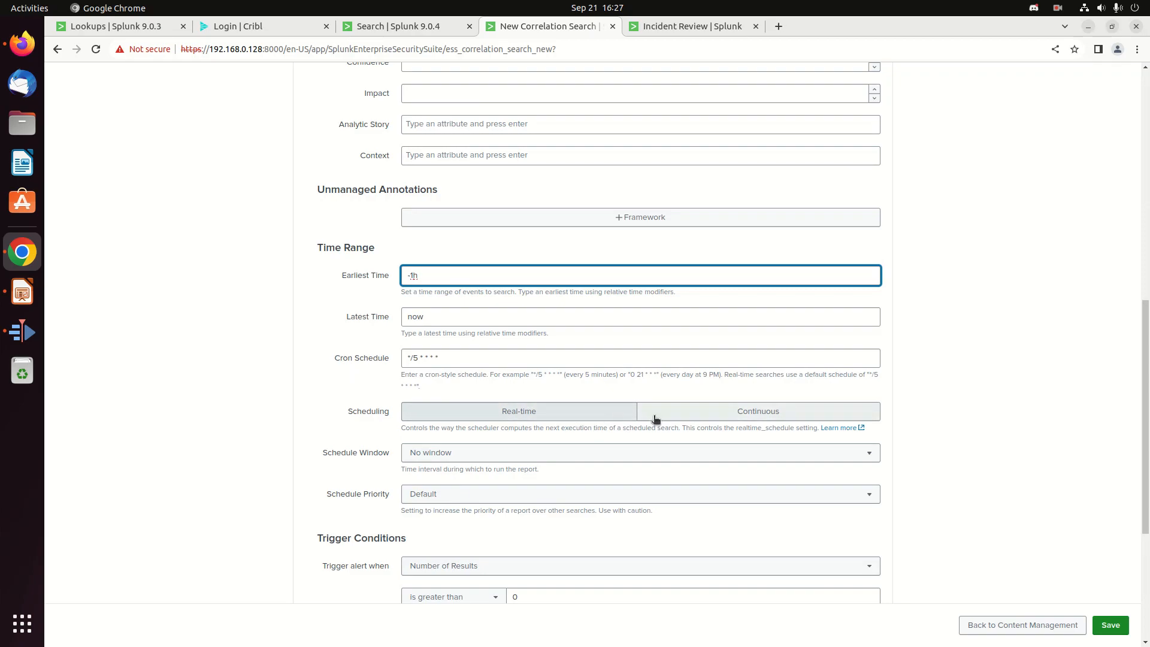
scroll(556, 443, "down", 2)
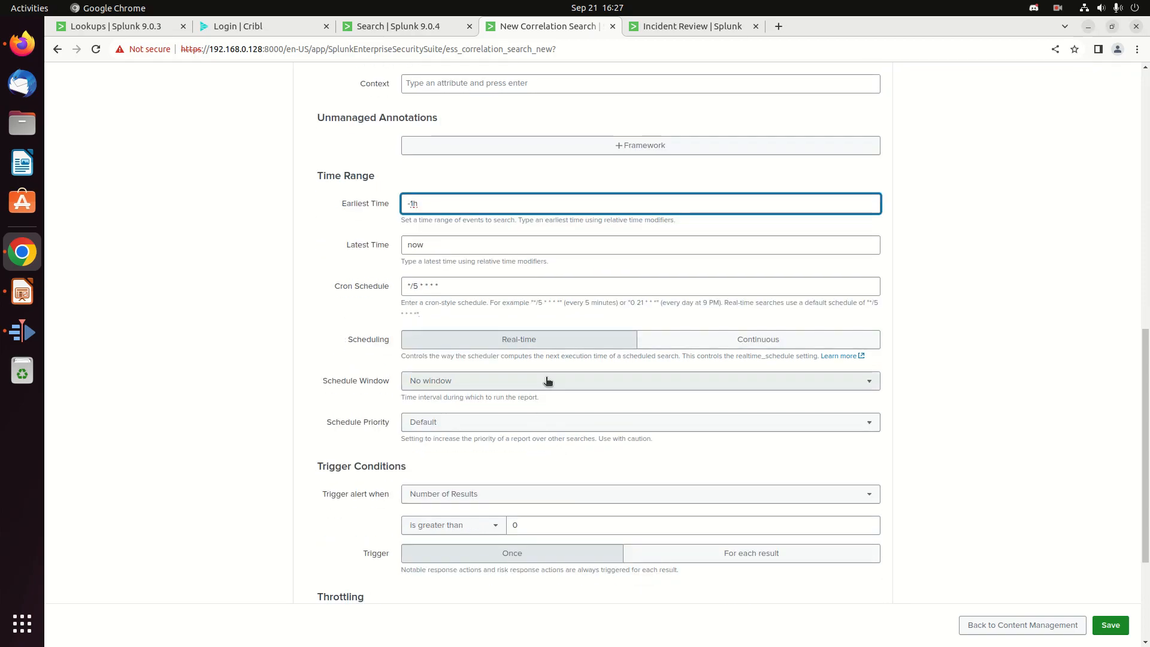
left_click(578, 388)
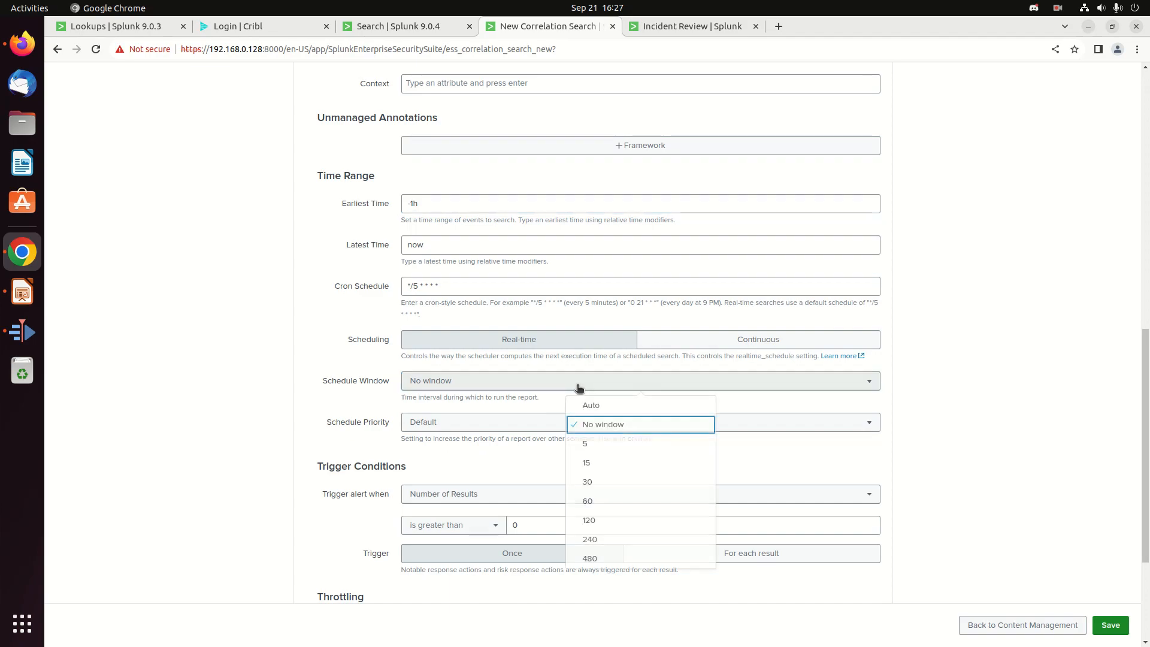
left_click(542, 391)
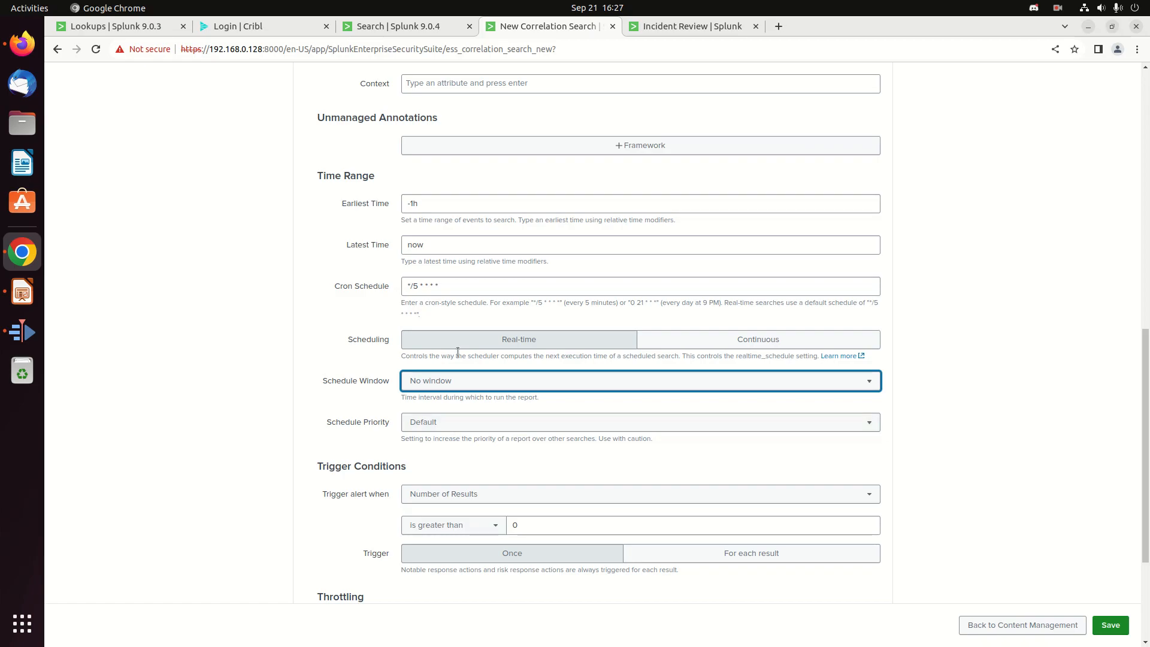
Examine the trigger conditions and throttling settings, and recheck the query, annotations and time range of the correlation search
scroll(281, 451, "down", 2)
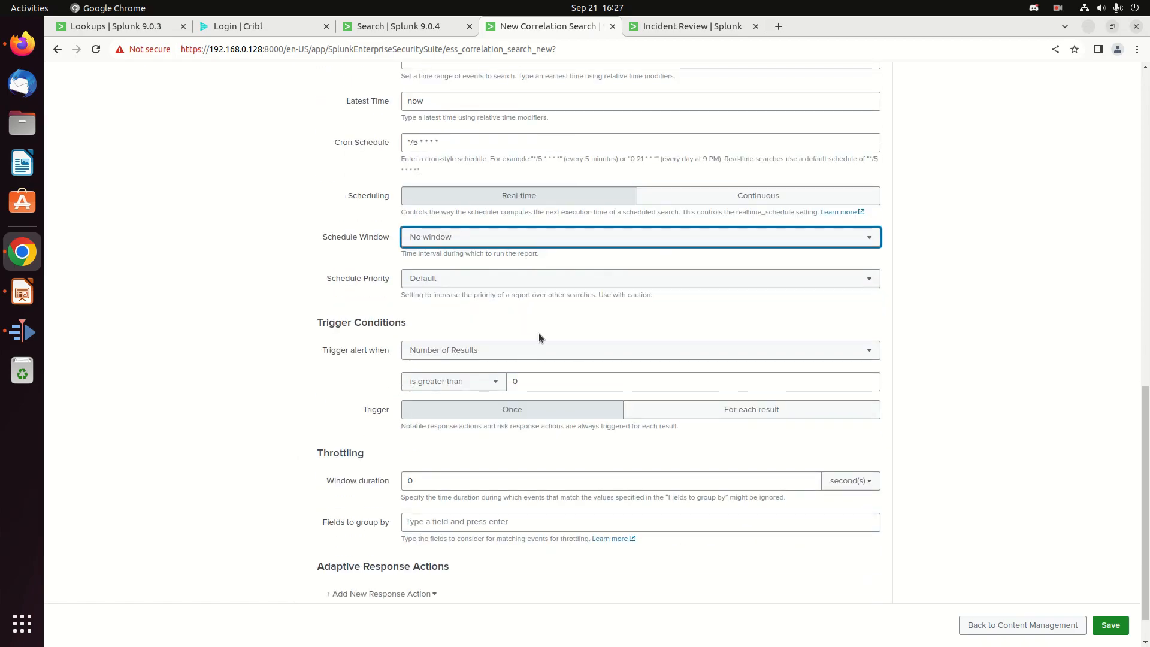
scroll(545, 348, "up", 10)
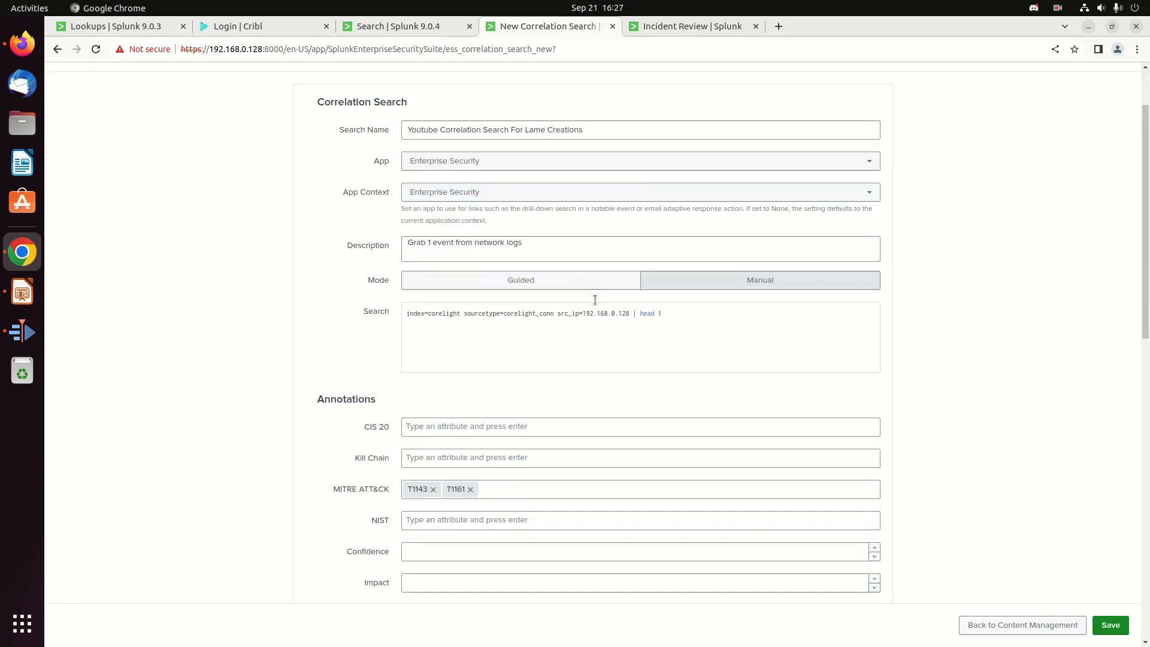
scroll(615, 452, "down", 11)
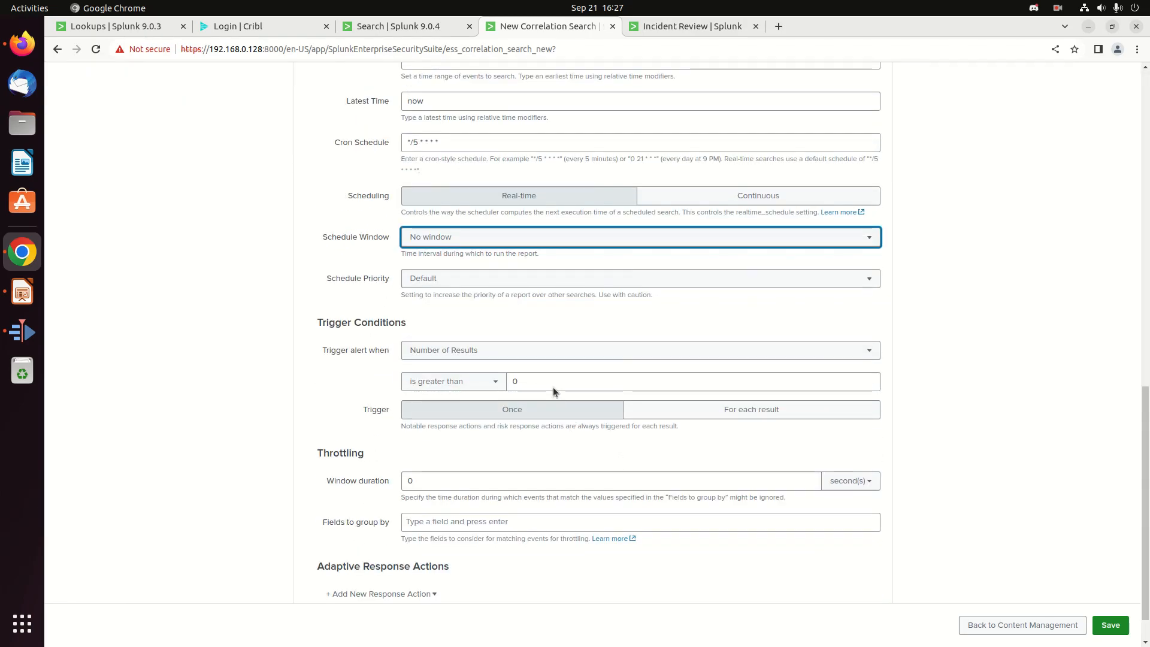
double_click(540, 376)
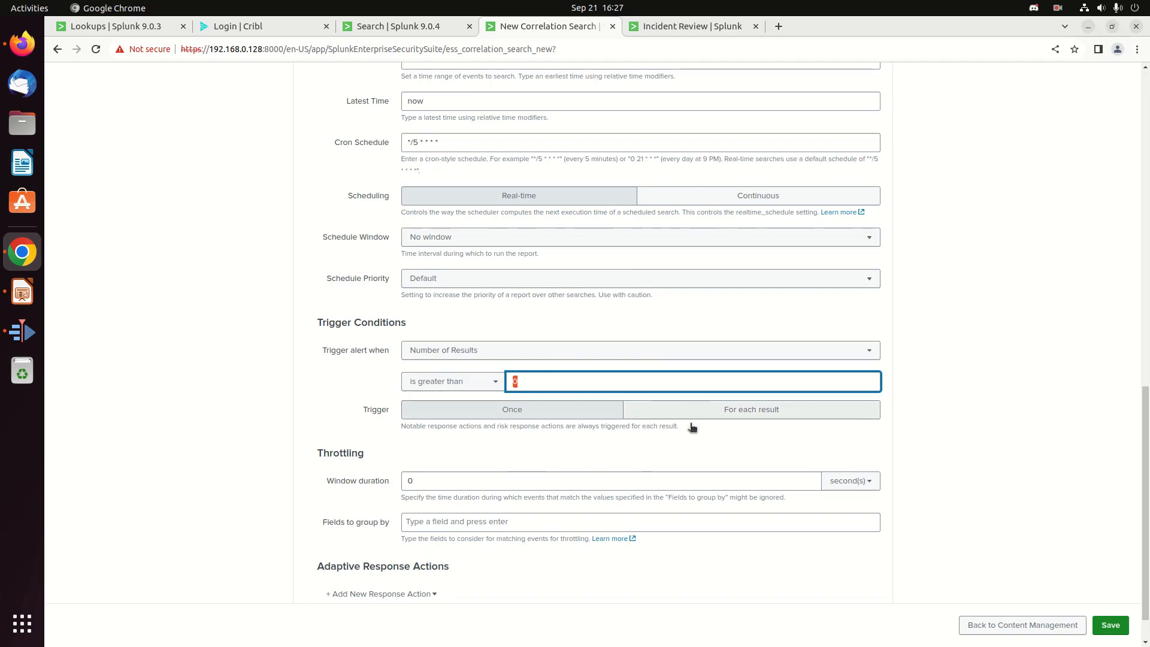
scroll(453, 505, "down", 1)
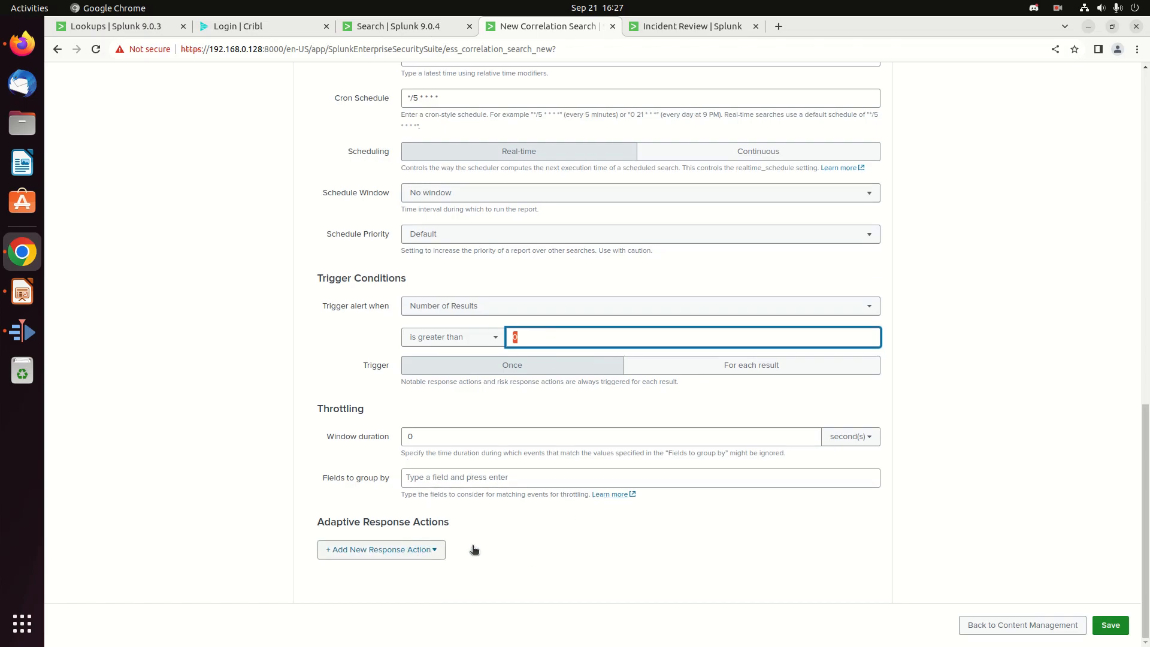
scroll(896, 507, "up", 15)
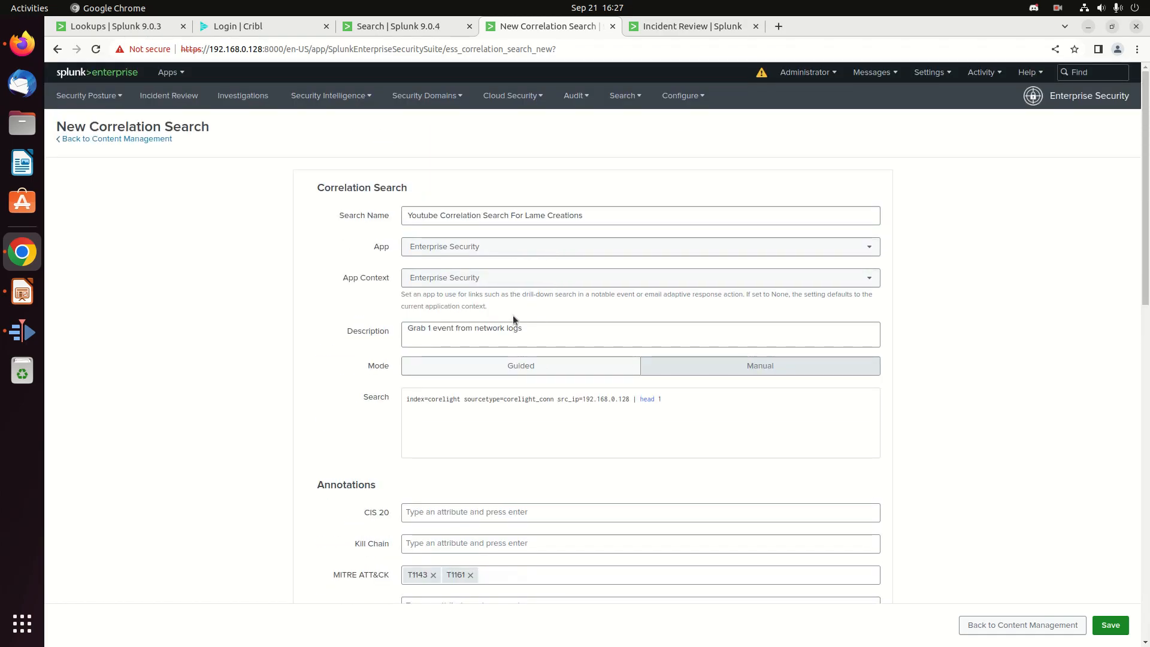
key("ctrl+a")
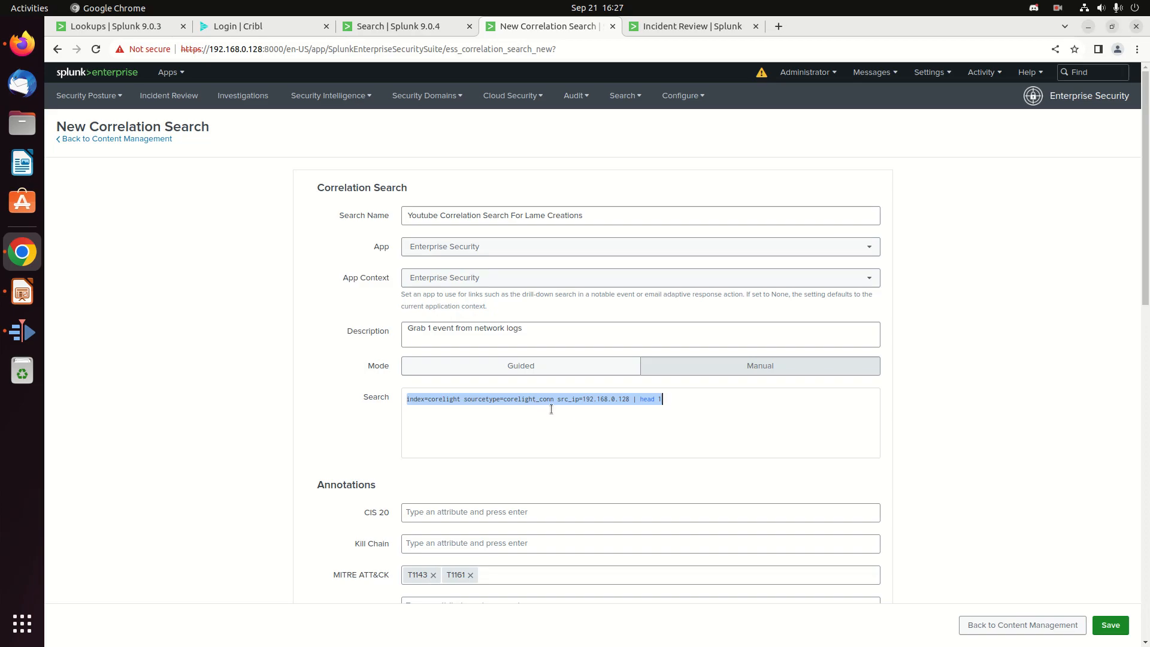
scroll(612, 412, "down", 3)
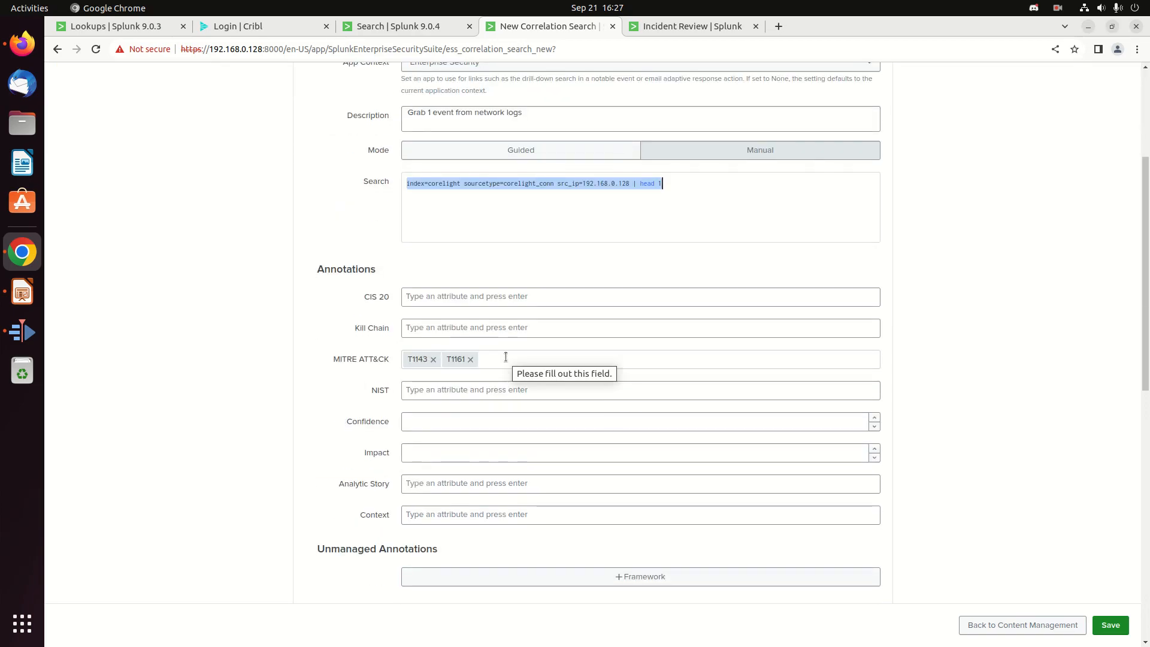
scroll(504, 358, "down", 5)
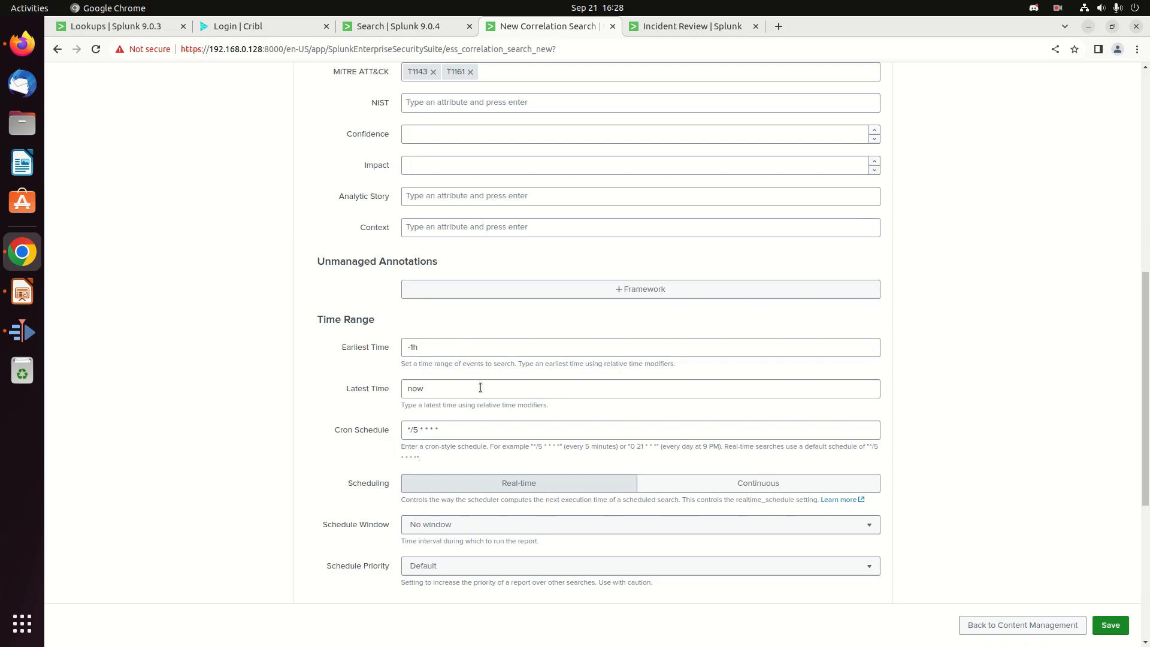
scroll(436, 439, "down", 5)
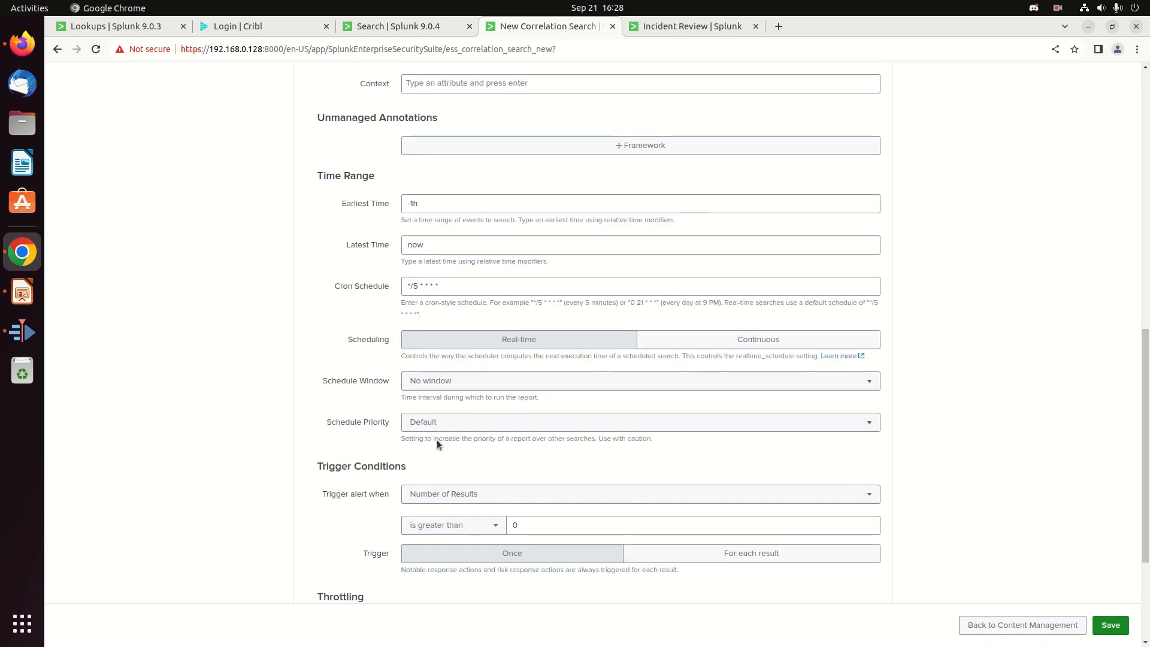
scroll(443, 427, "down", 1)
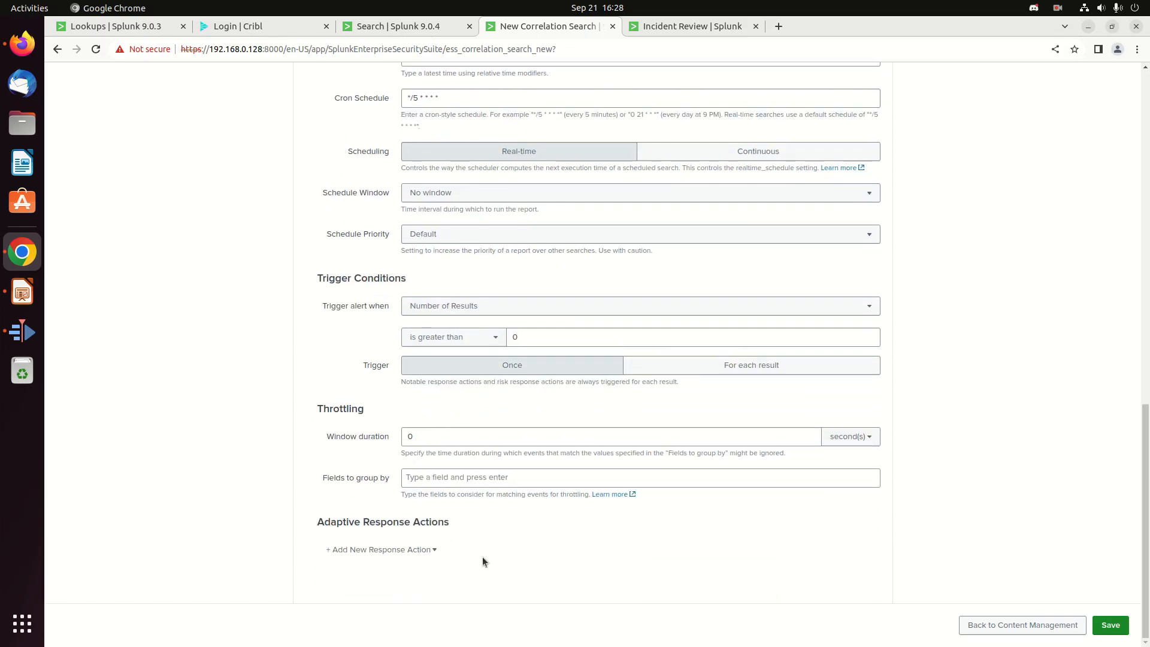
Add a Notable adaptive response action to the correlation search
left_click(361, 554)
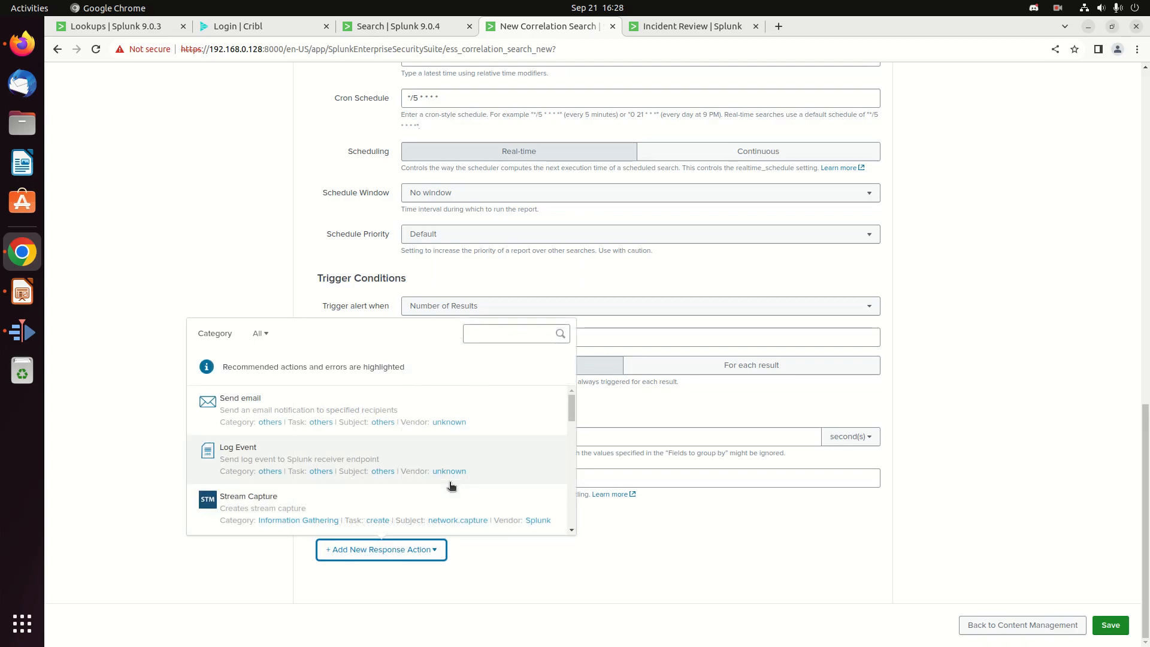
scroll(450, 484, "down", 3)
scroll(451, 485, "down", 3)
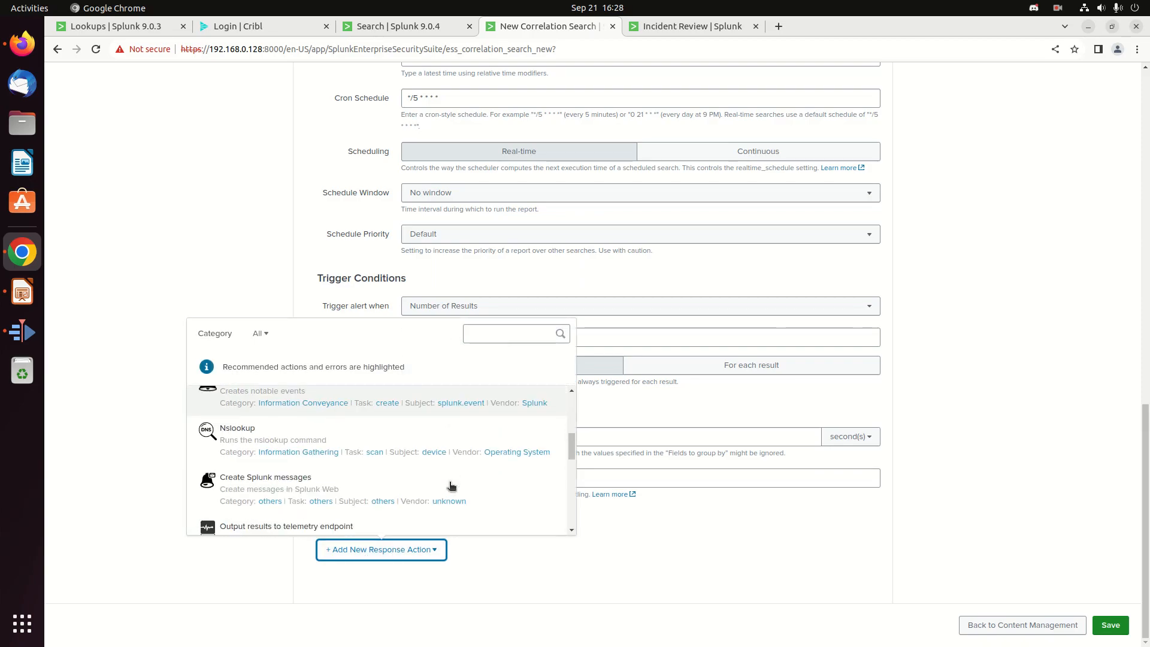
scroll(451, 484, "down", 3)
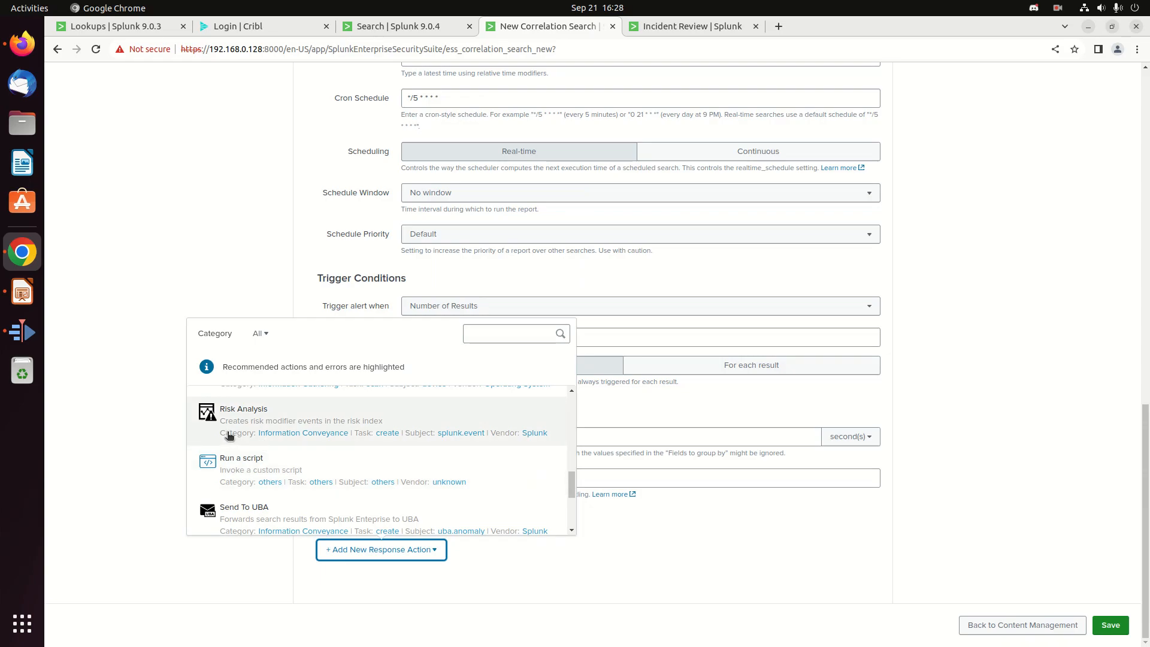
scroll(302, 473, "up", 3)
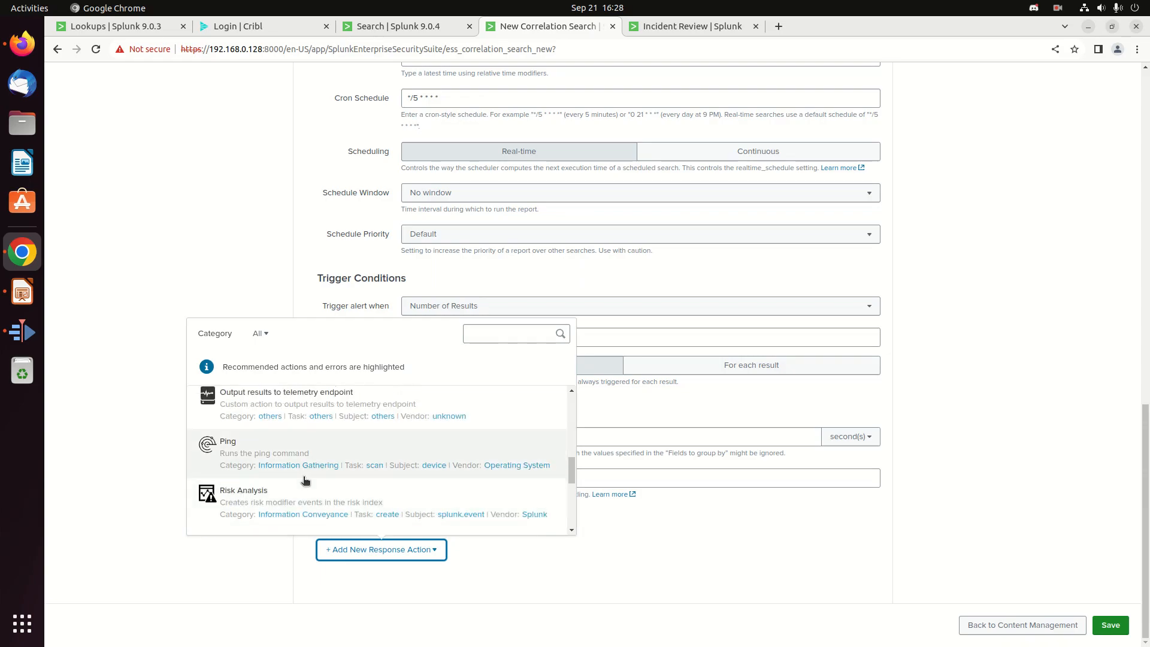
scroll(308, 490, "up", 1)
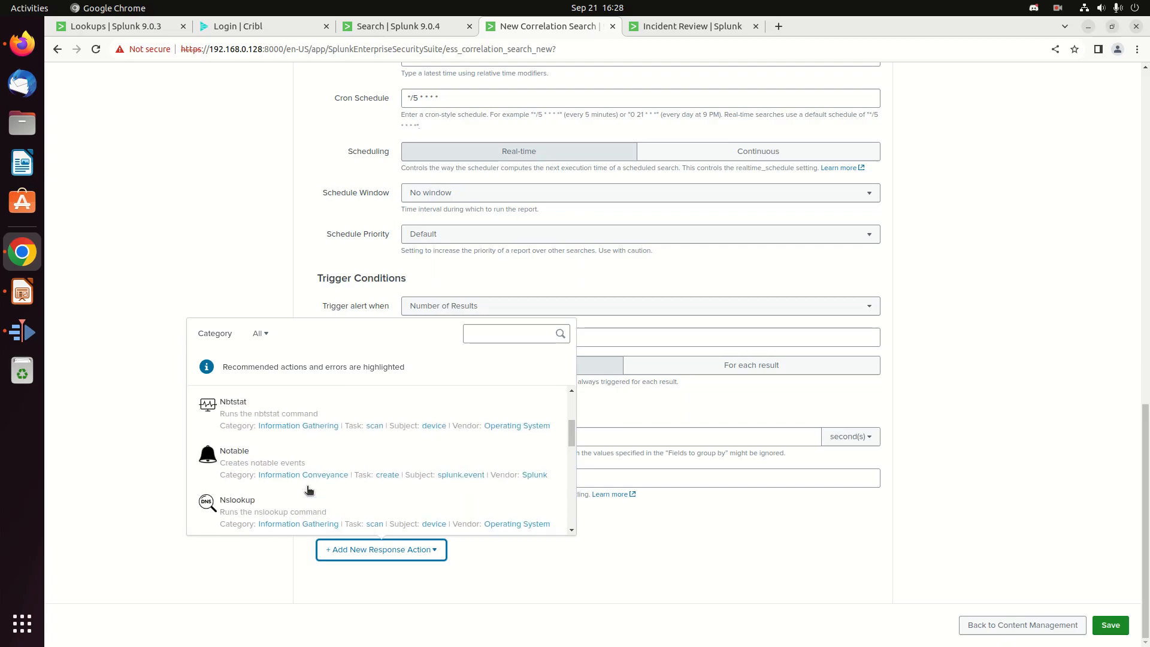
left_click(239, 452)
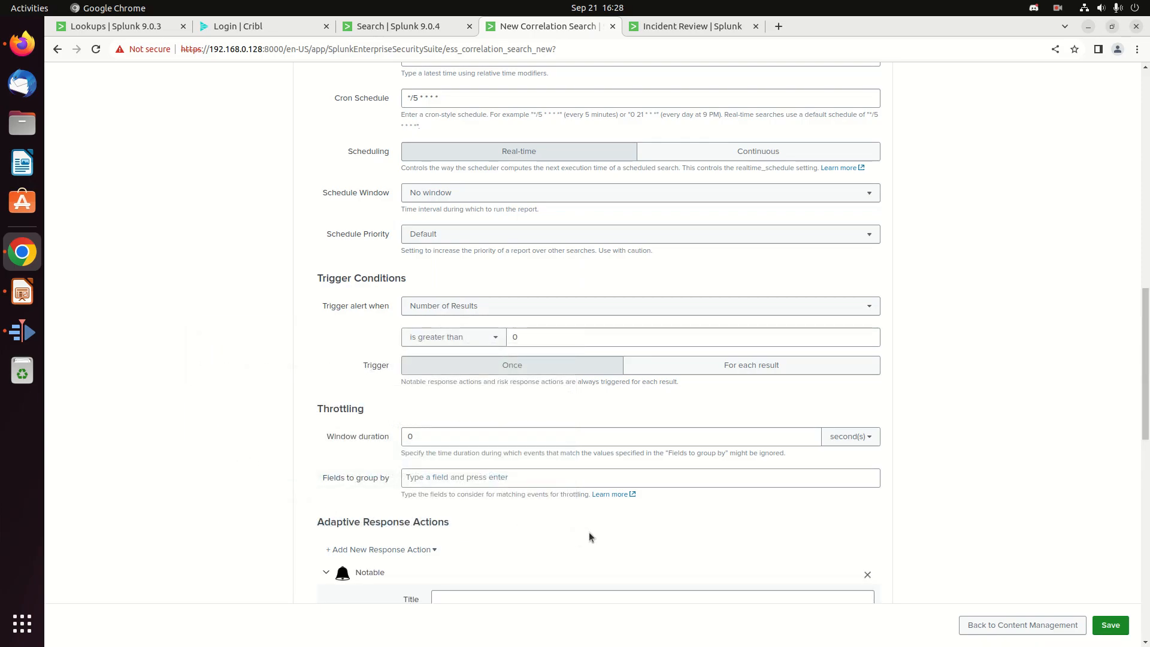
Title the notable "Youtube Notable" and describe it as "Alert for $src_ip$", checking the field against the correlation search's query
scroll(588, 531, "down", 2)
left_click(644, 453)
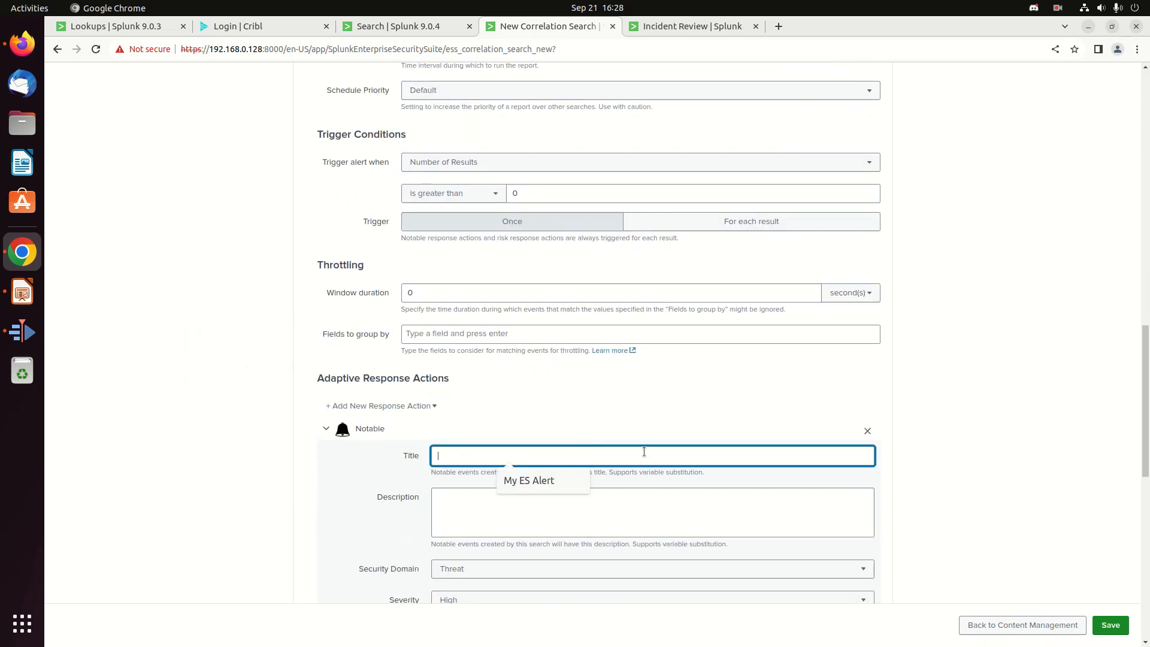
type("Youtube Notable")
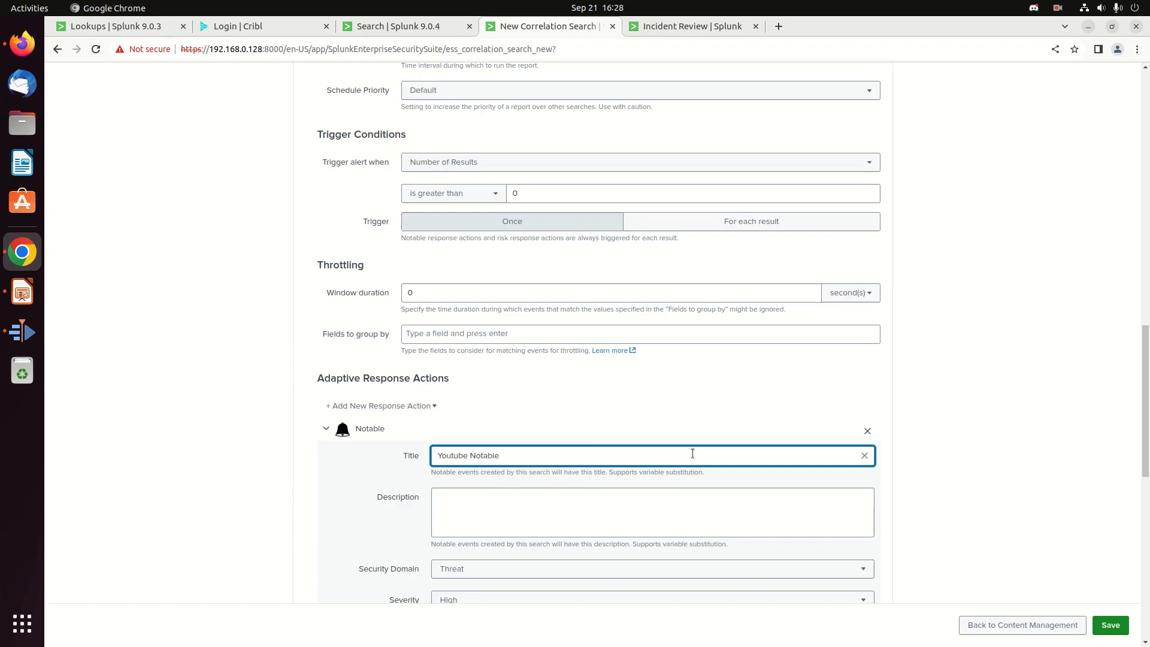
left_click(627, 495)
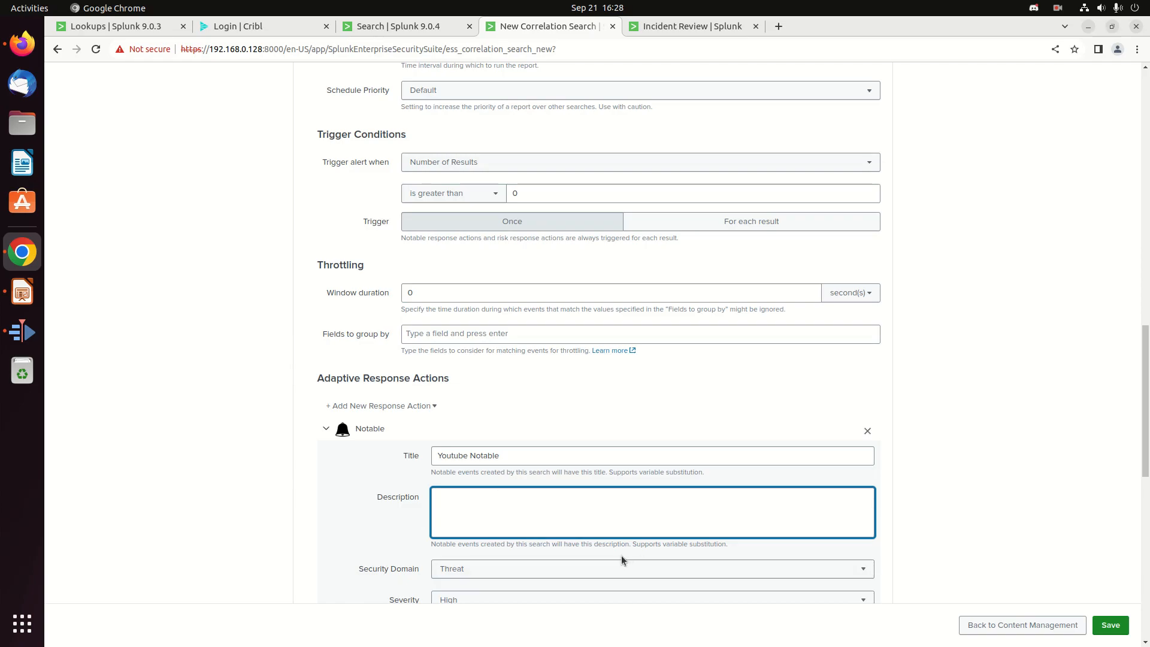
scroll(559, 528, "down", 2)
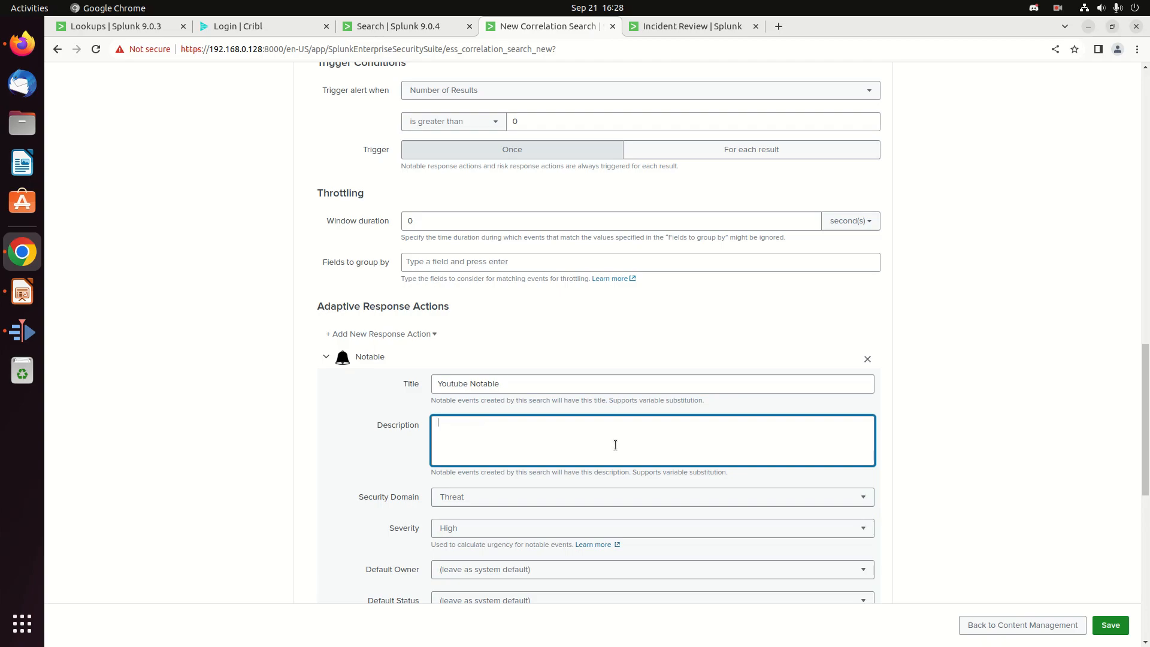
type("Alert for $src_ip$")
scroll(656, 300, "up", 12)
scroll(551, 253, "up", 5)
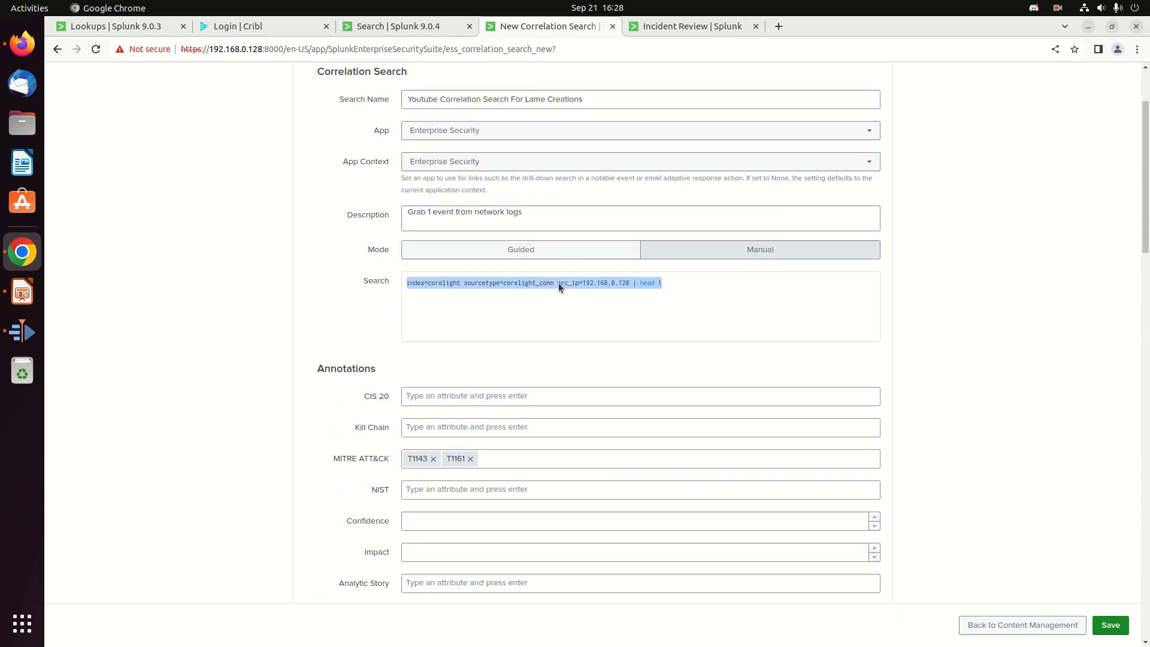
scroll(649, 357, "down", 17)
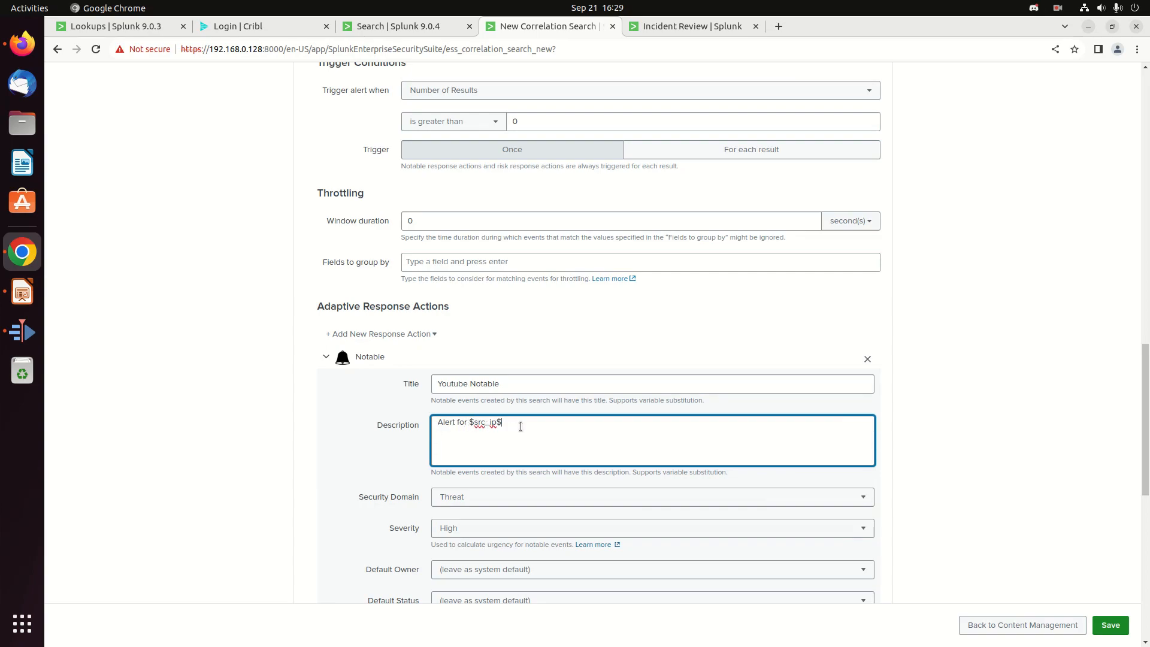
left_click(552, 388)
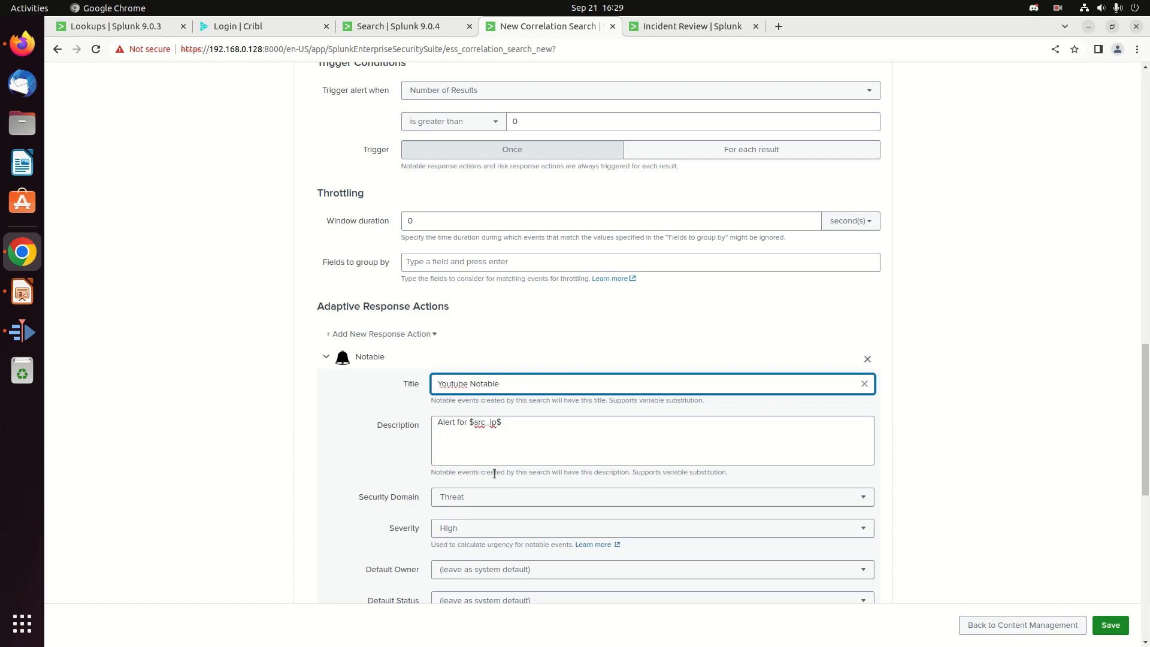
Review the security domain choices for the notable and set its Security Domain to Network
left_click(561, 501)
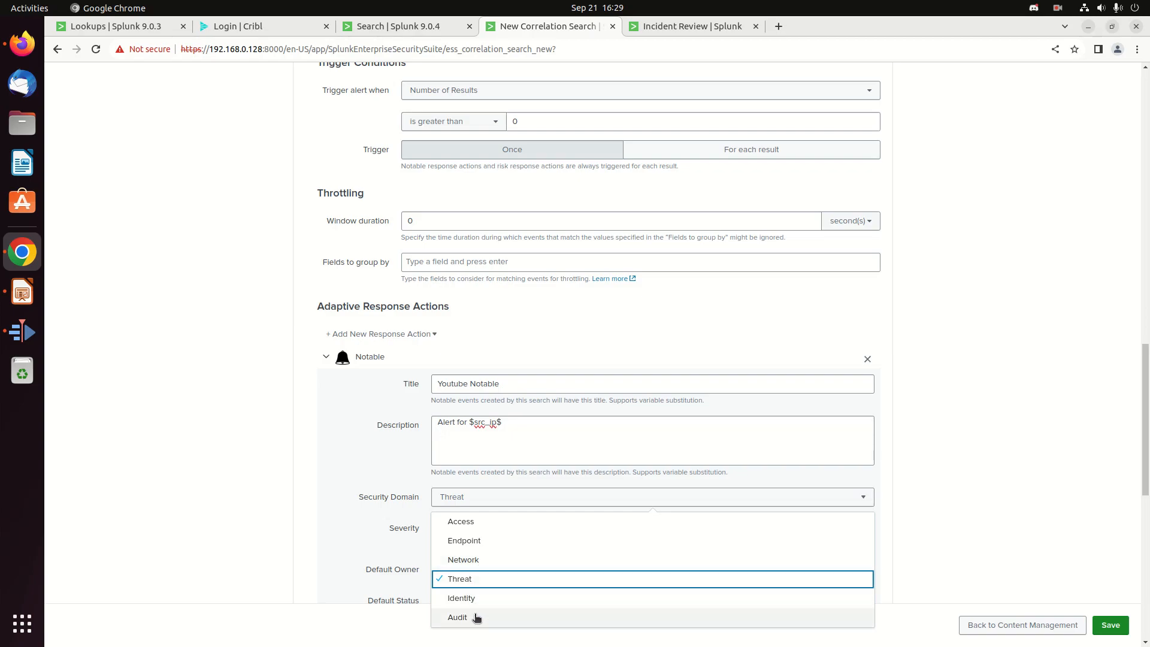
scroll(481, 615, "down", 2)
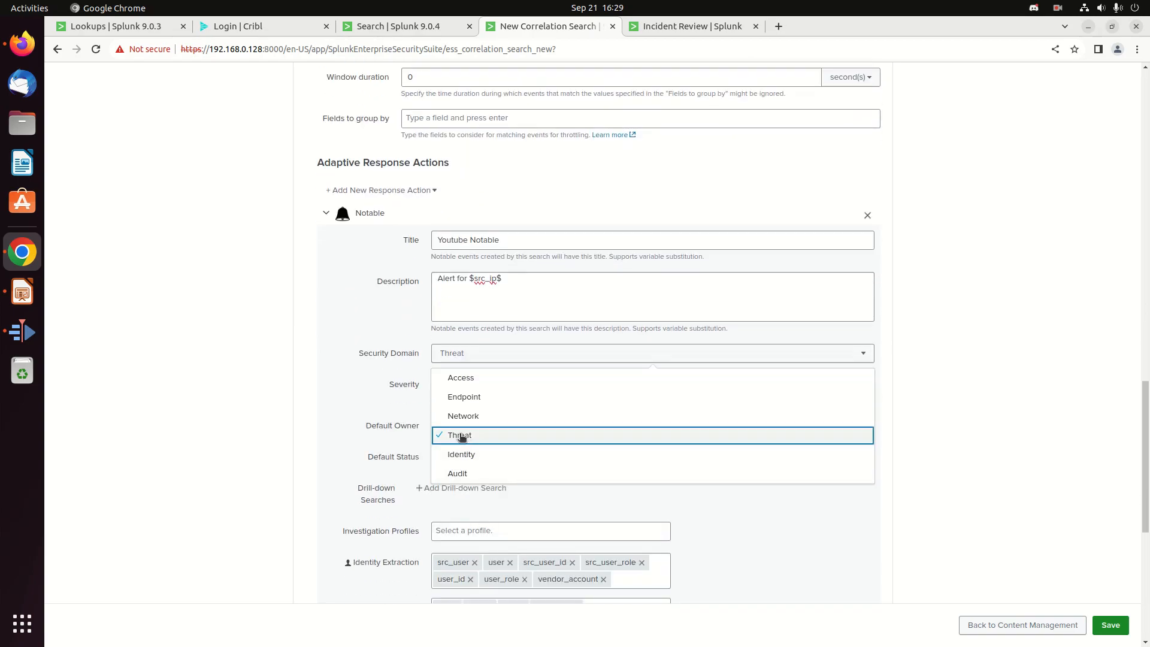
left_click(360, 340)
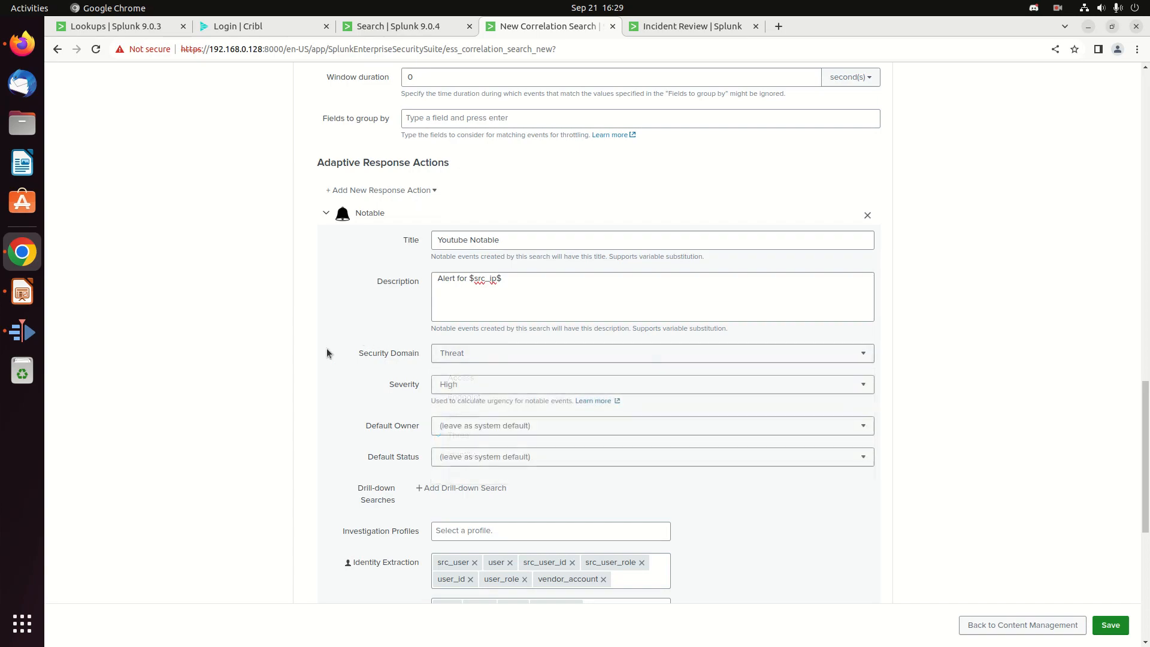
left_click(475, 355)
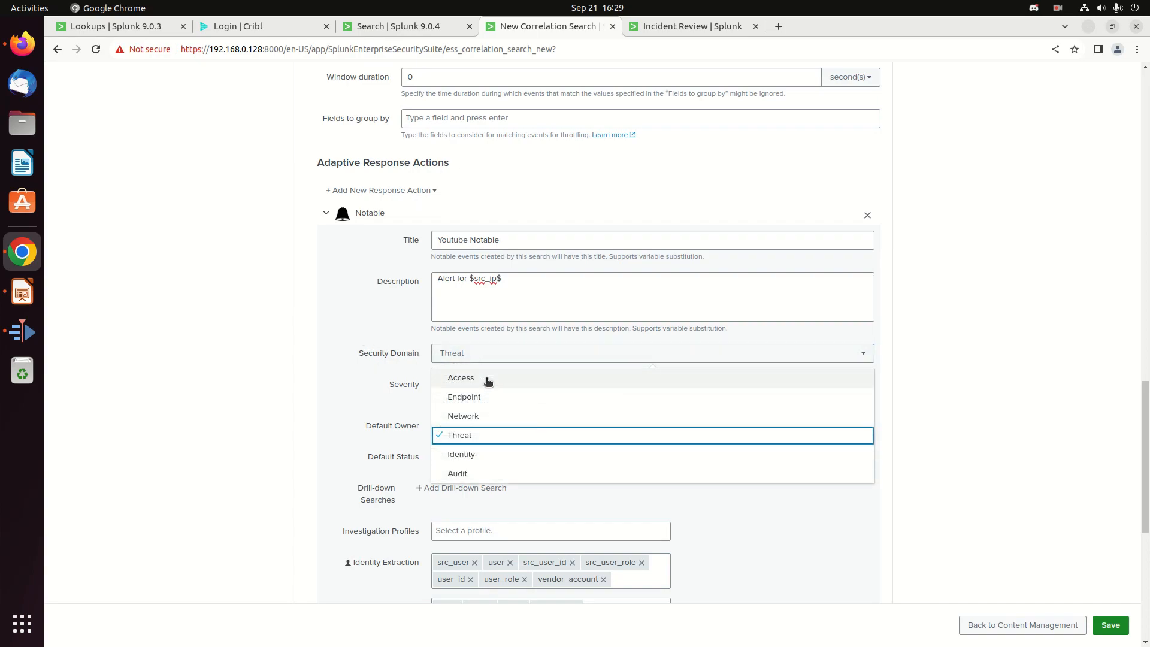
left_click(477, 417)
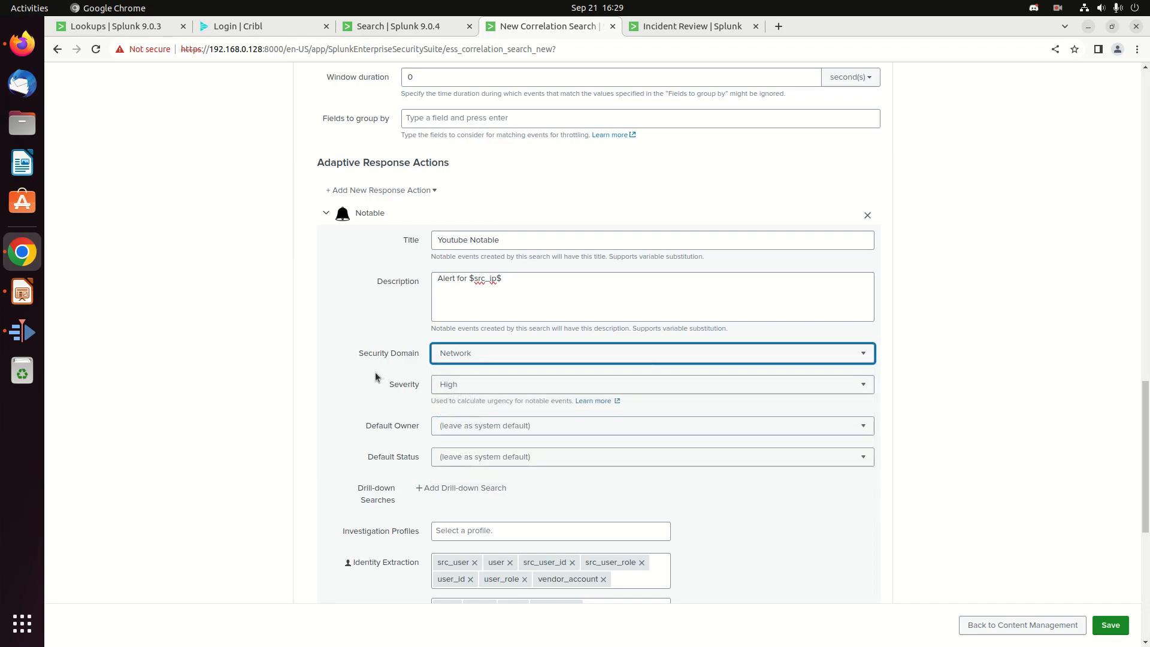
Set the notable's Severity to Low
left_click(472, 384)
left_click(300, 399)
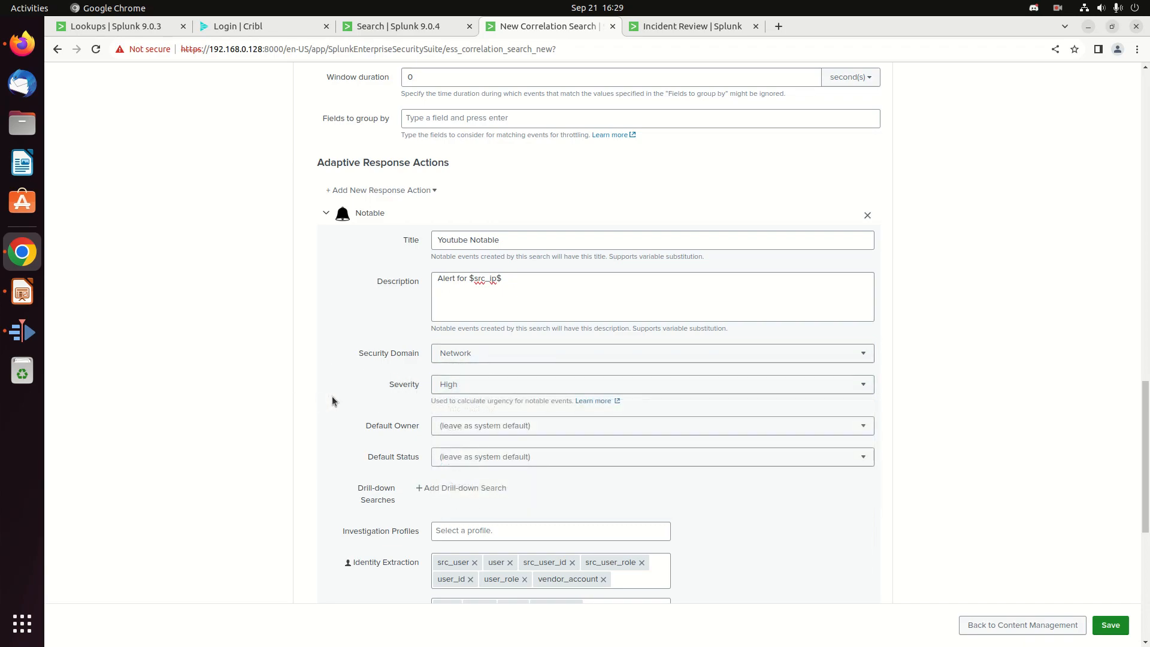
left_click(586, 393)
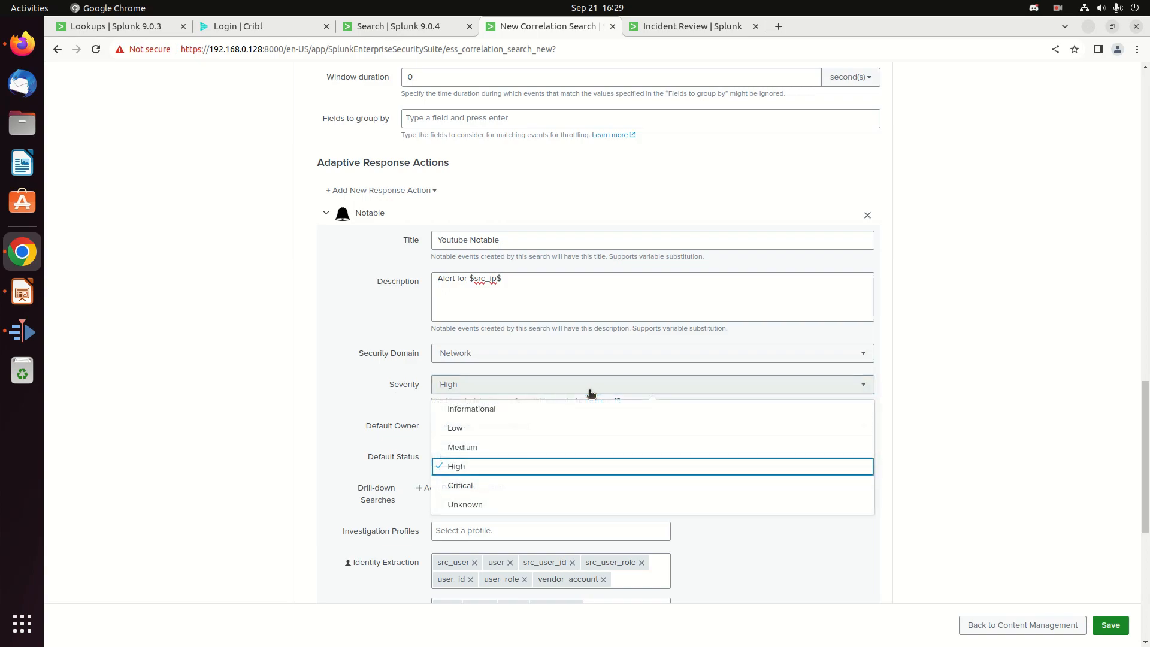
left_click(468, 431)
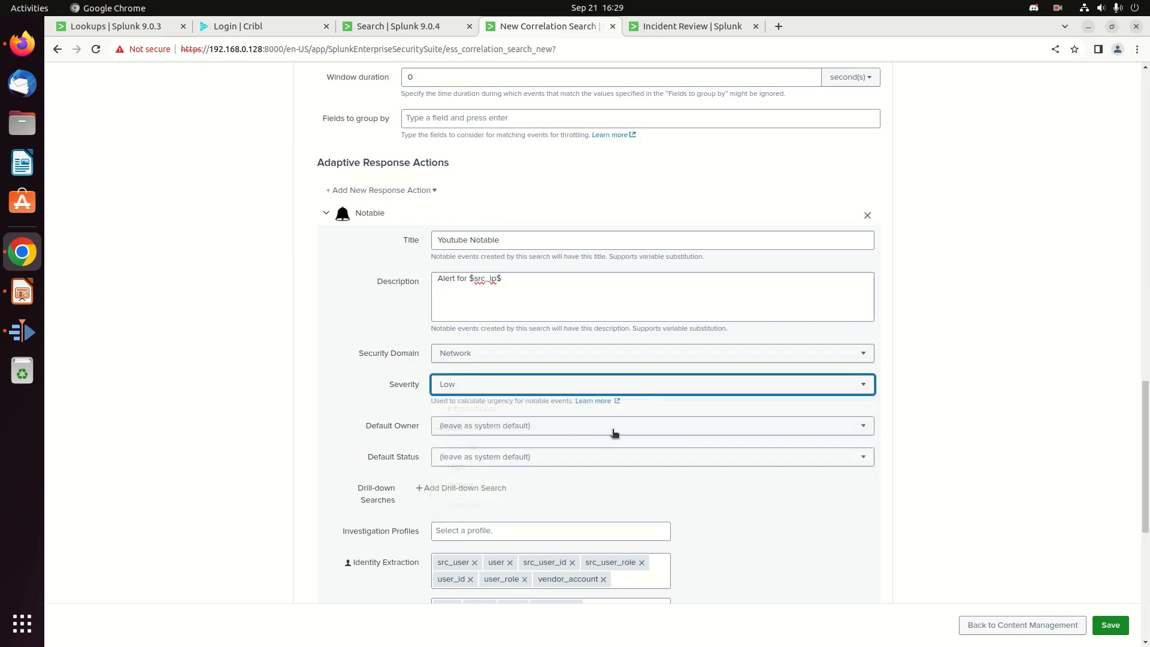
Set the notable's Default Owner to unassigned and its Default Status to Unassigned
left_click(478, 435)
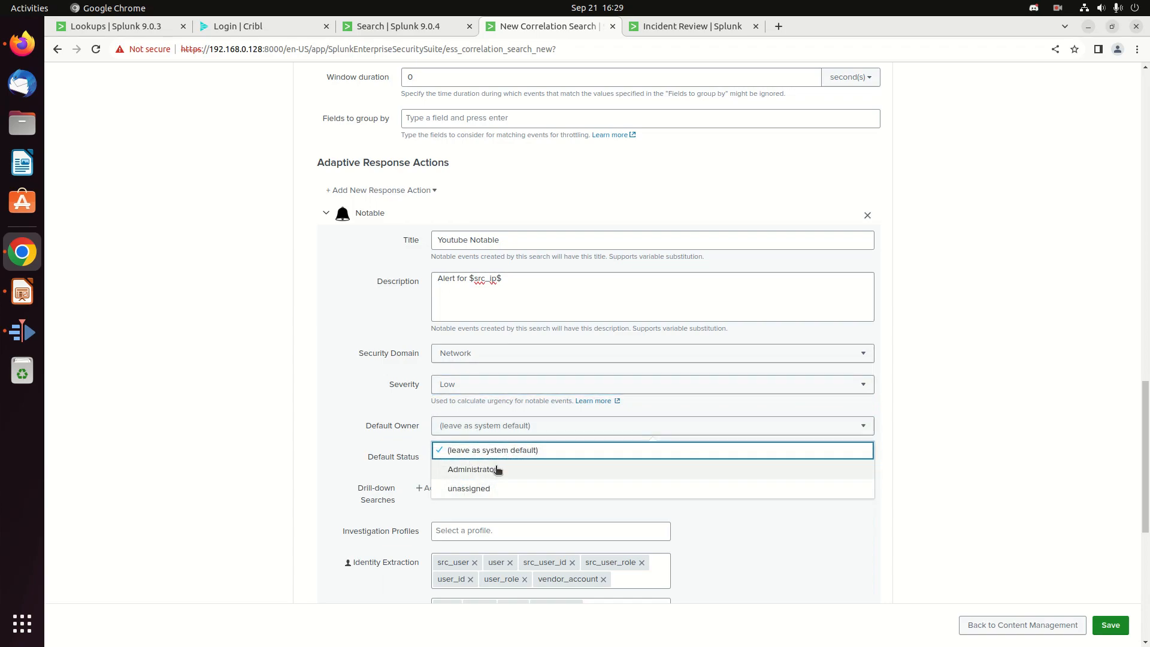
left_click(473, 489)
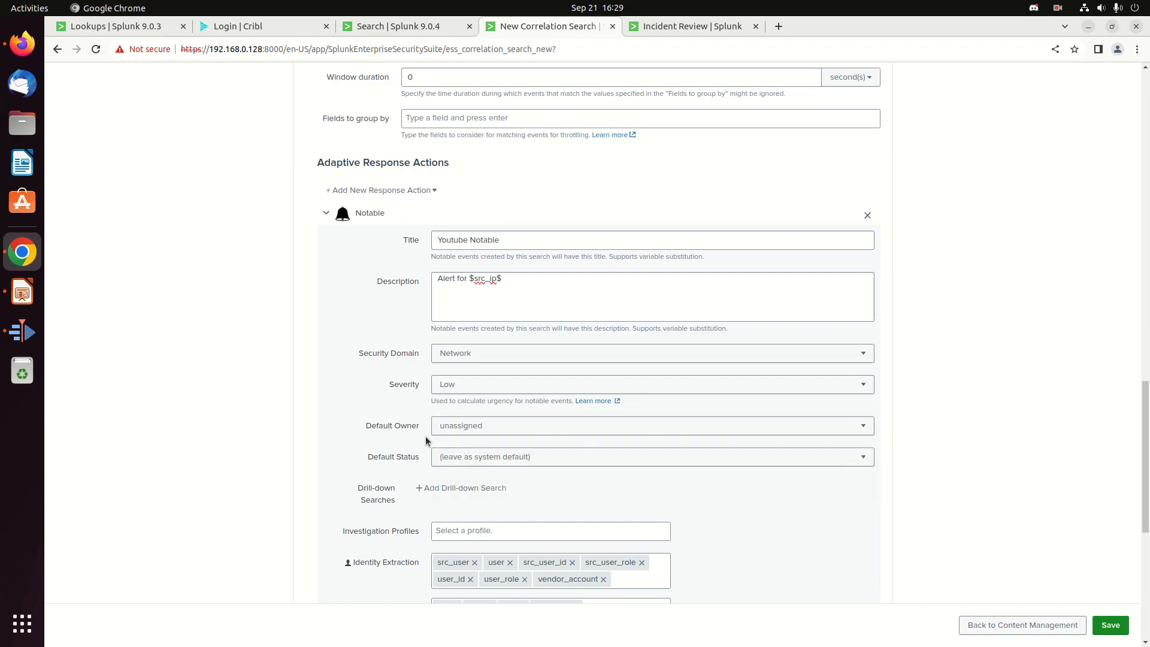
left_click(484, 468)
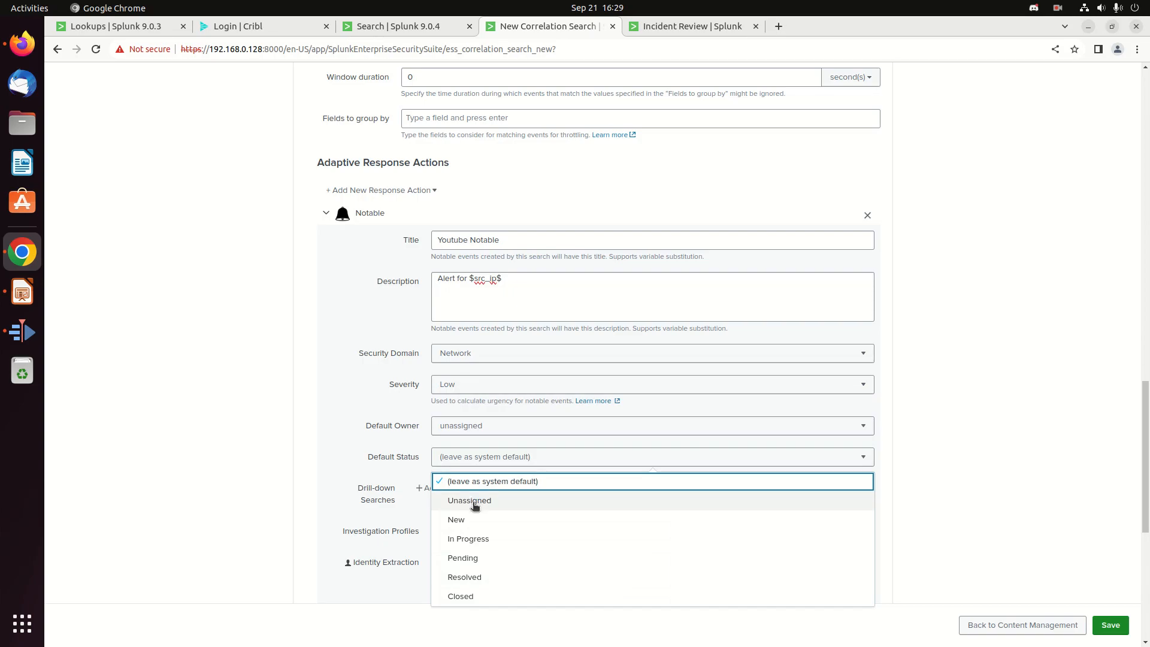
left_click(474, 506)
Add a drill-down search to the notable
scroll(338, 453, "down", 2)
scroll(338, 450, "down", 2)
scroll(338, 451, "up", 2)
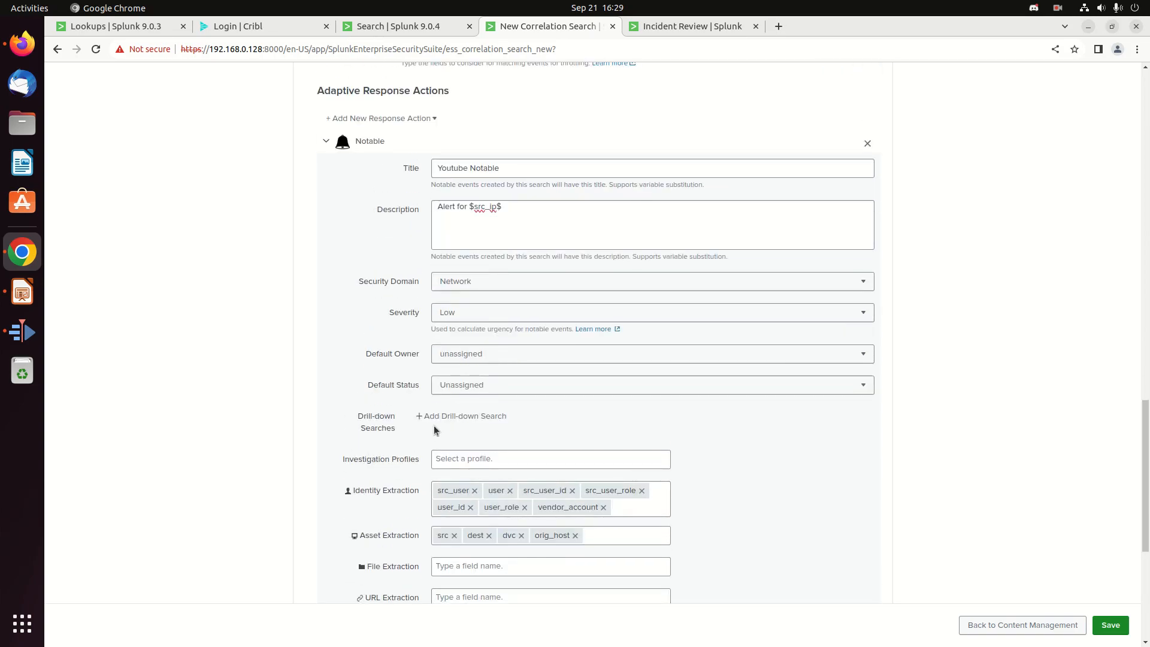
left_click(480, 421)
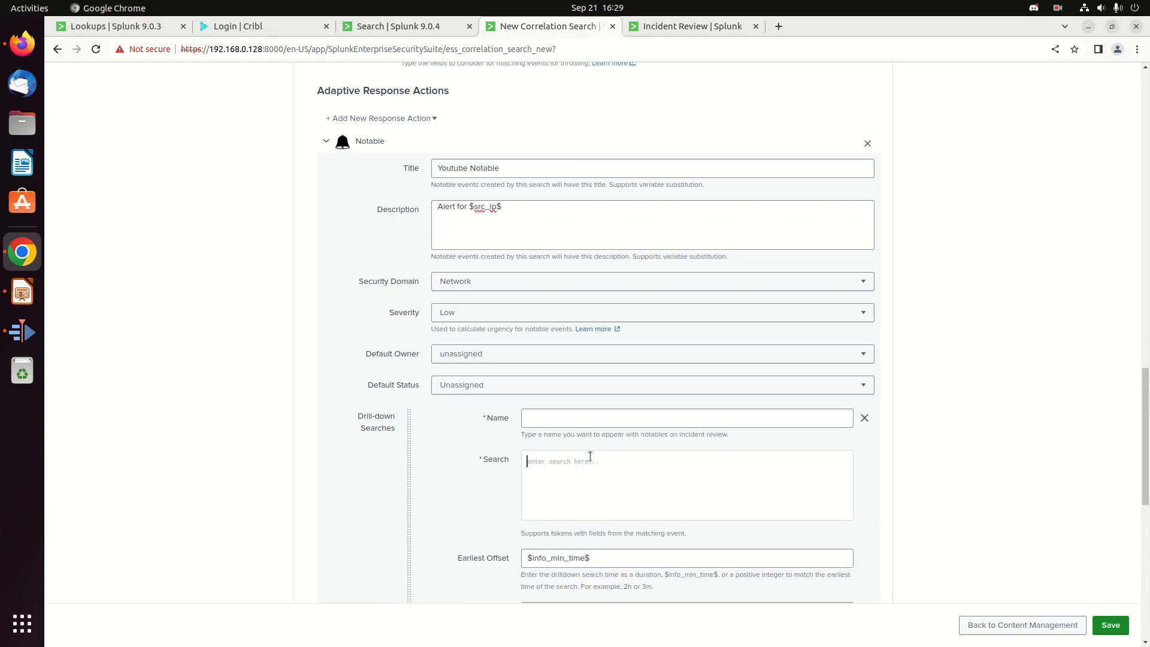
Review the main query and enter "index=corelight sourcetype=corelight_conn src_ip=192.168.0.* | head 1" as the drill-down search's query
scroll(588, 461, "up", 15)
scroll(587, 471, "up", 5)
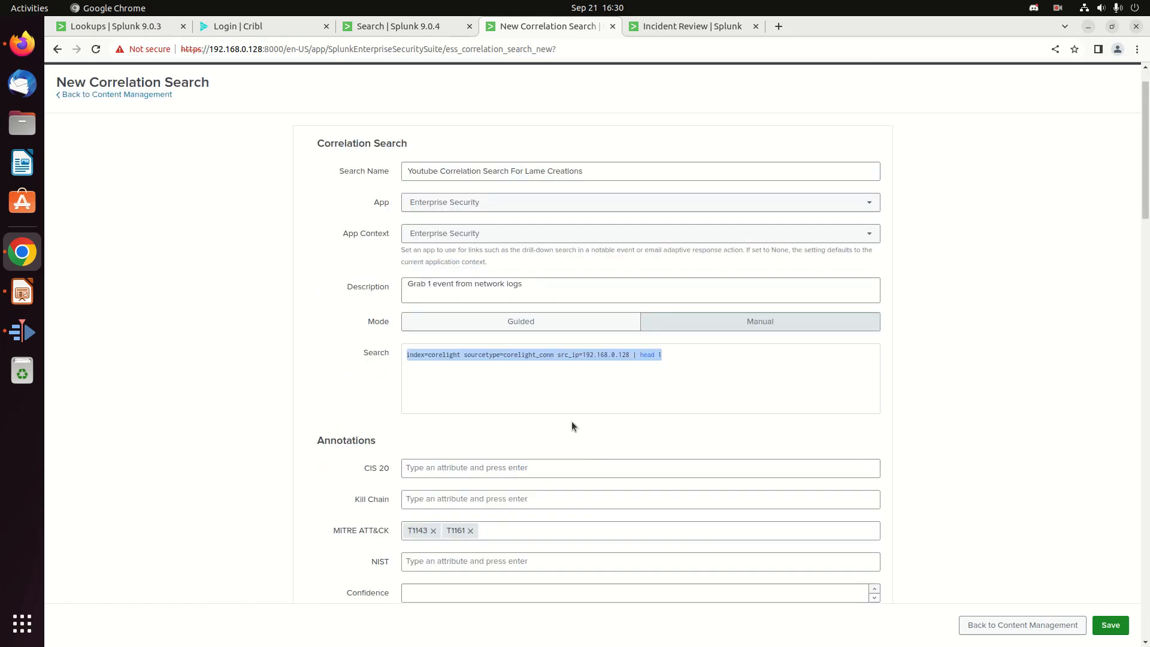
scroll(568, 473, "down", 15)
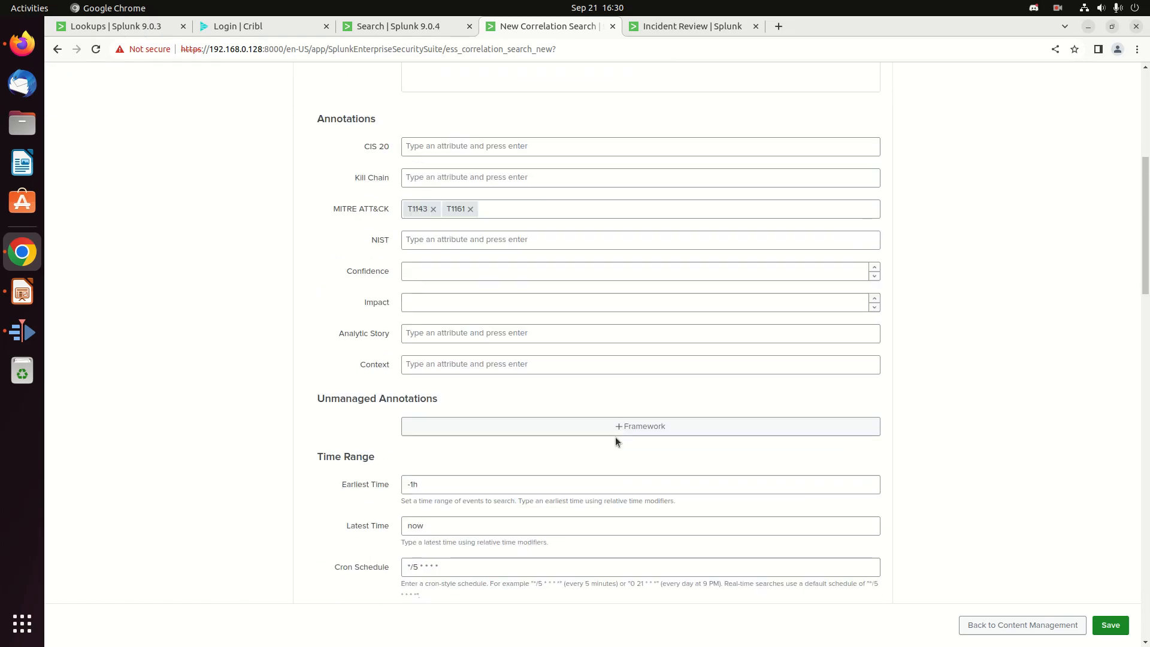
left_click(531, 439)
scroll(572, 420, "down", 8)
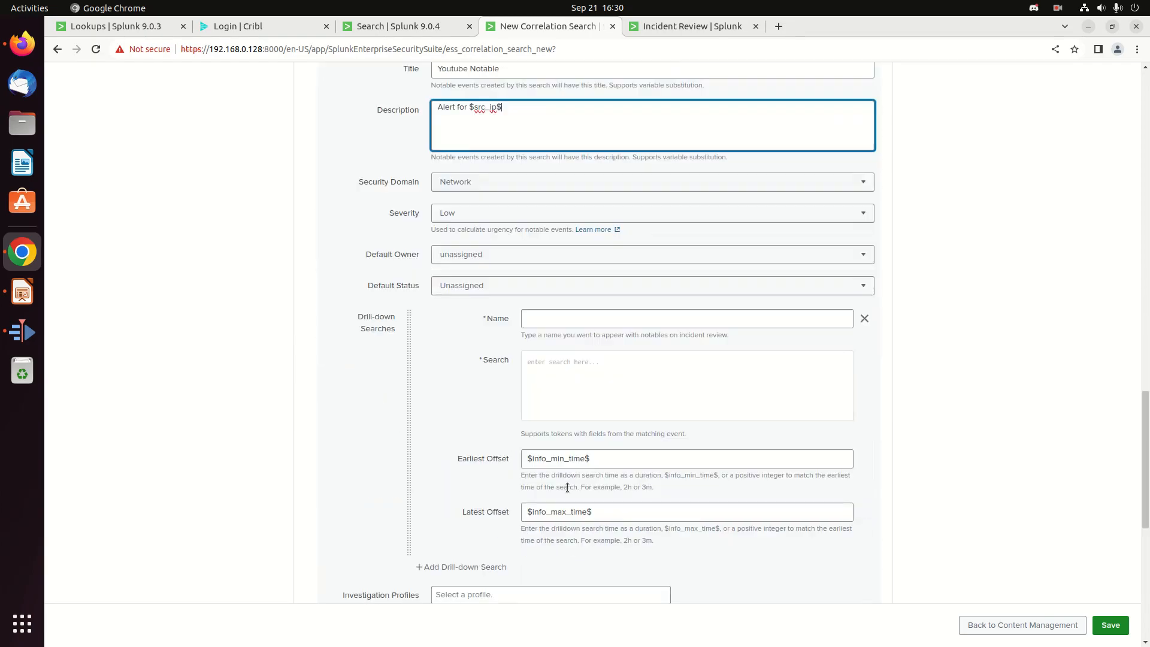
left_click(566, 265)
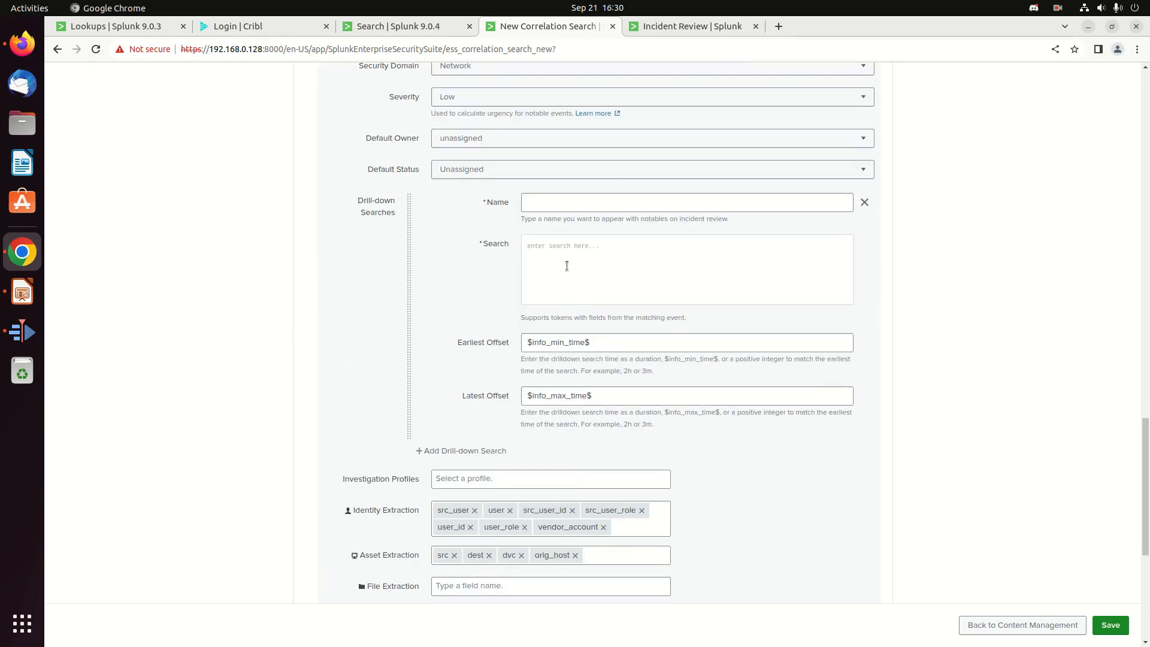
type("index=corelight sourcetype=corelight_conn src_ip=192.168.0.* | head 1")
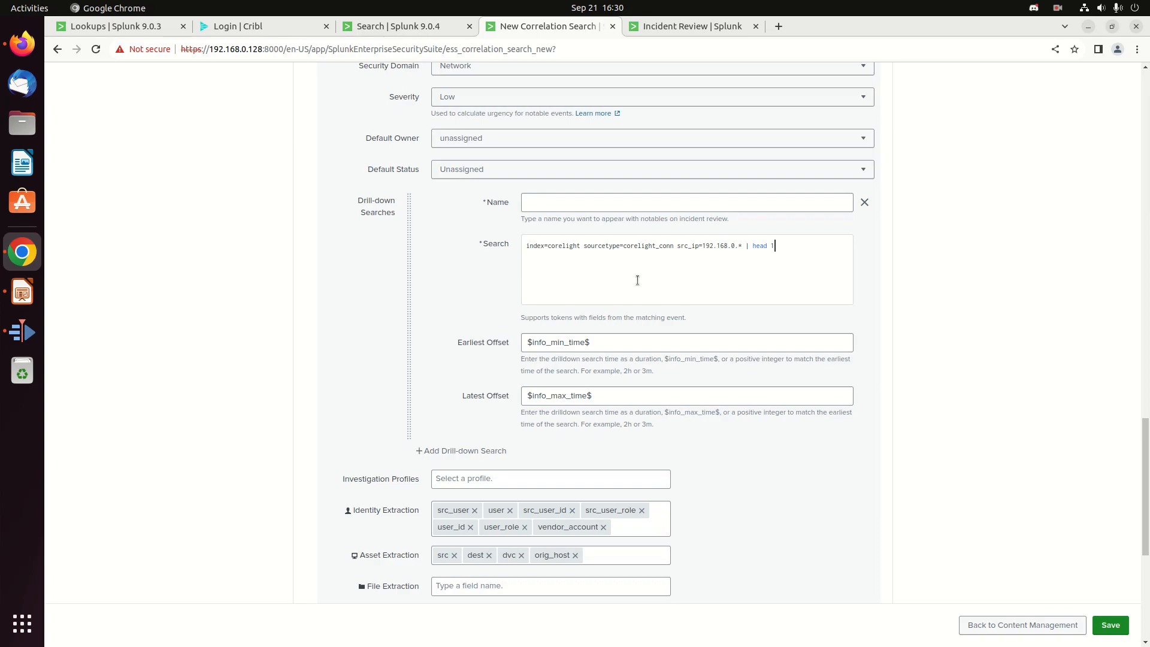
Change the drill-down query's src_ip to 192.168.0.128, remove its head command, and compare it with the correlation search's query
left_click_drag(783, 251, 753, 240)
key("BackSpace")
type("128")
scroll(770, 211, "up", 20)
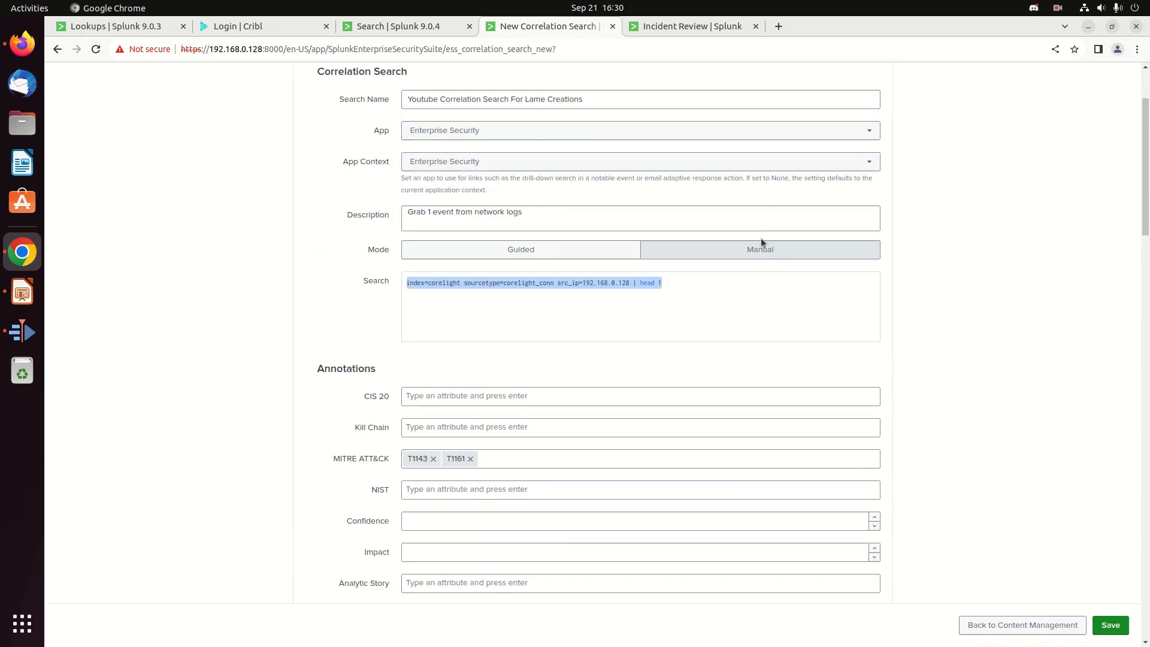
scroll(778, 269, "down", 20)
scroll(791, 303, "up", 3)
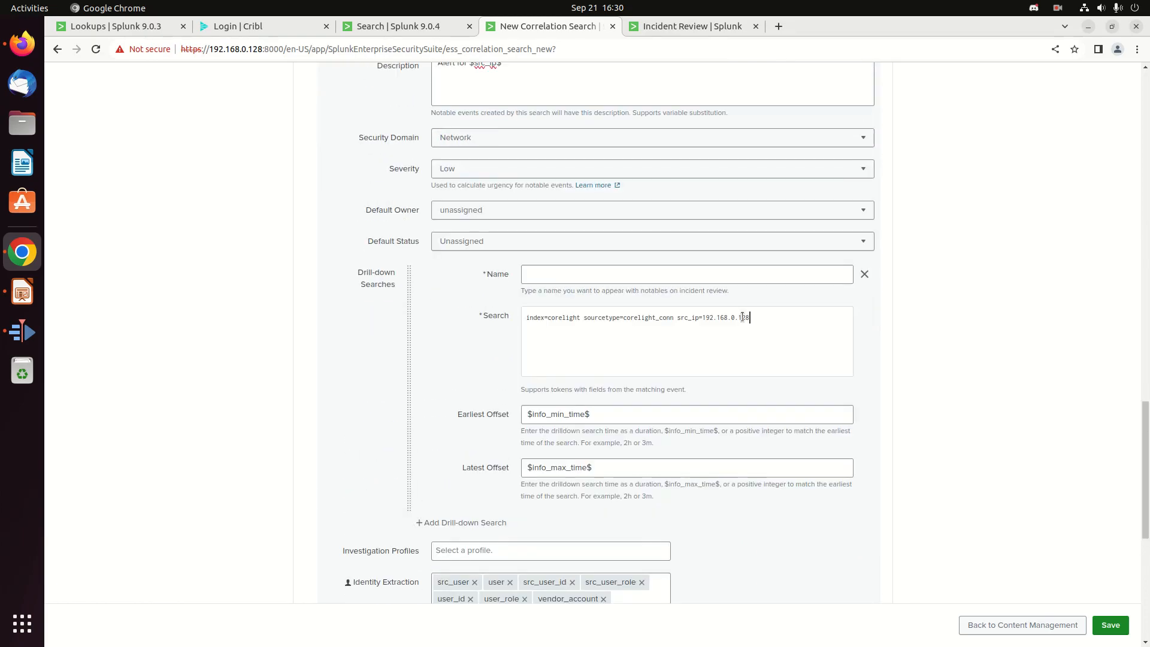
Name the drill-down search "See What Caused Alert"
left_click(589, 273)
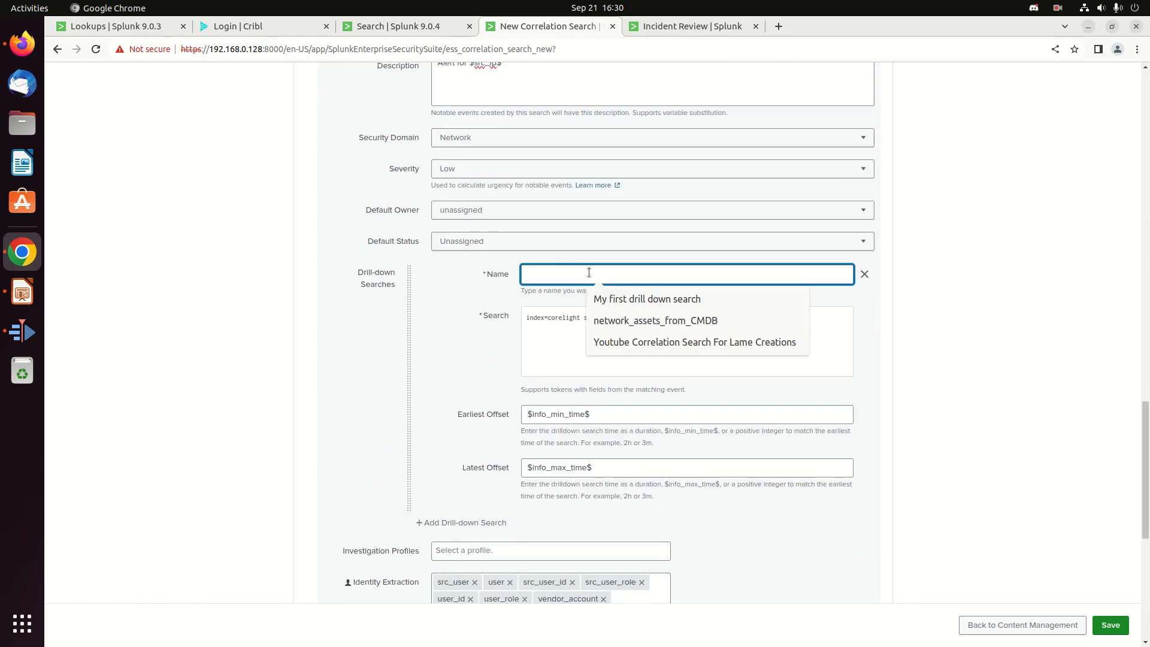
type("See ")
type("Al")
type("What Caused Al")
type("lert")
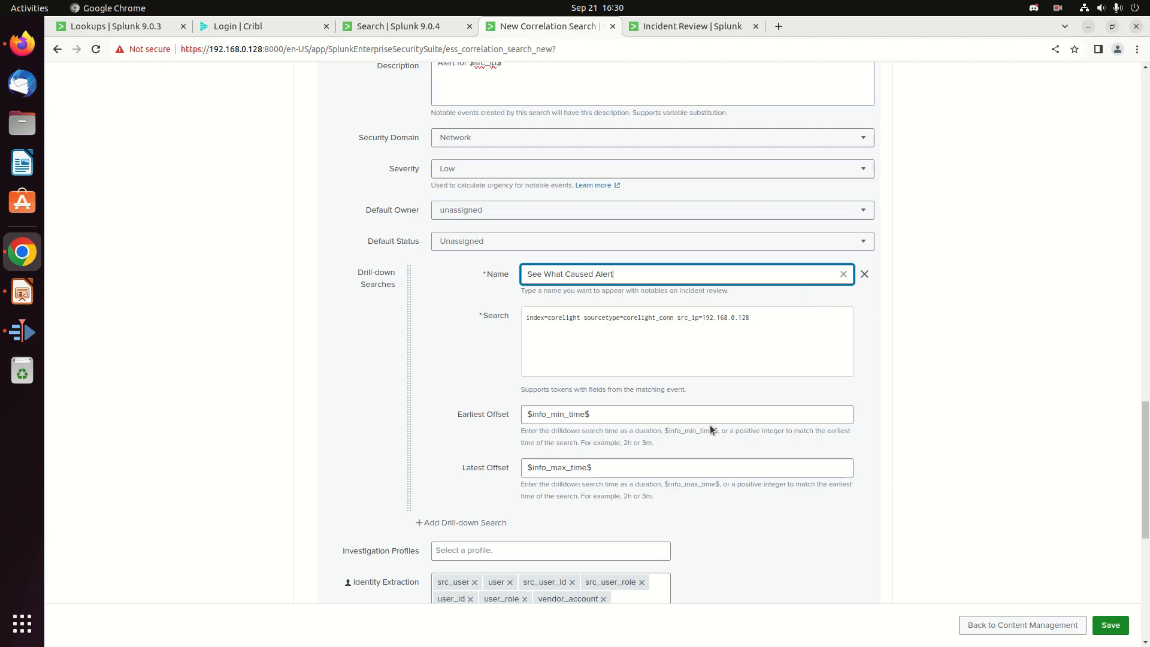
Add a second drill-down search to the notable and name it "Why does this drilldown exist"
scroll(587, 353, "down", 2)
scroll(587, 354, "up", 4)
scroll(588, 363, "down", 2)
left_click(444, 457)
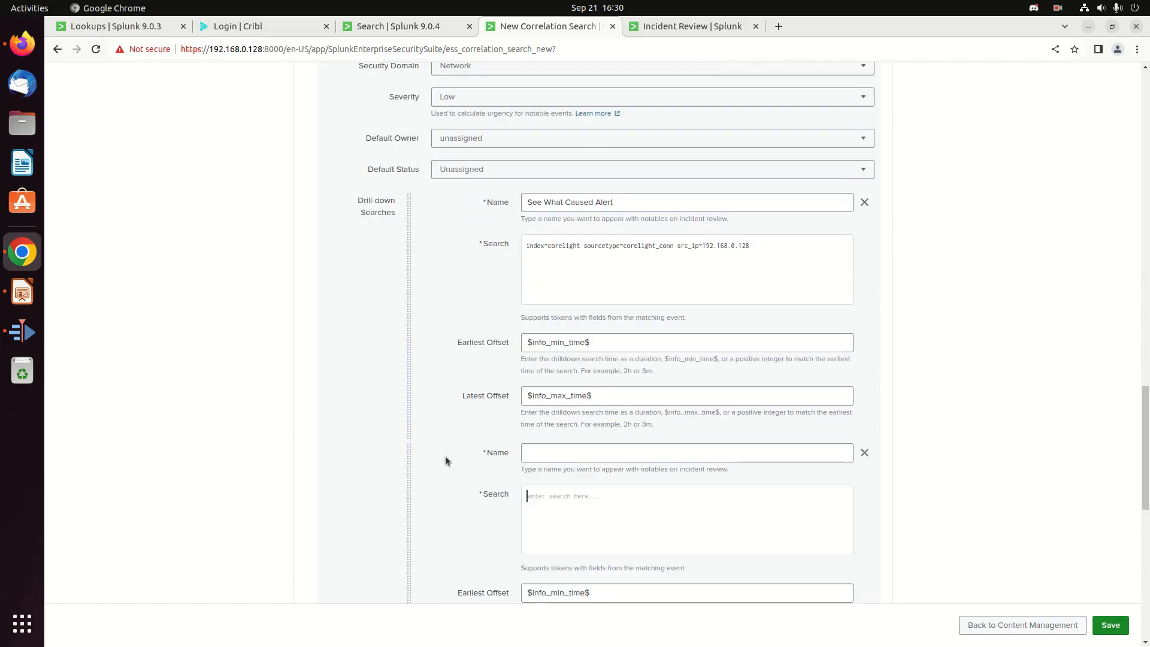
left_click(569, 450)
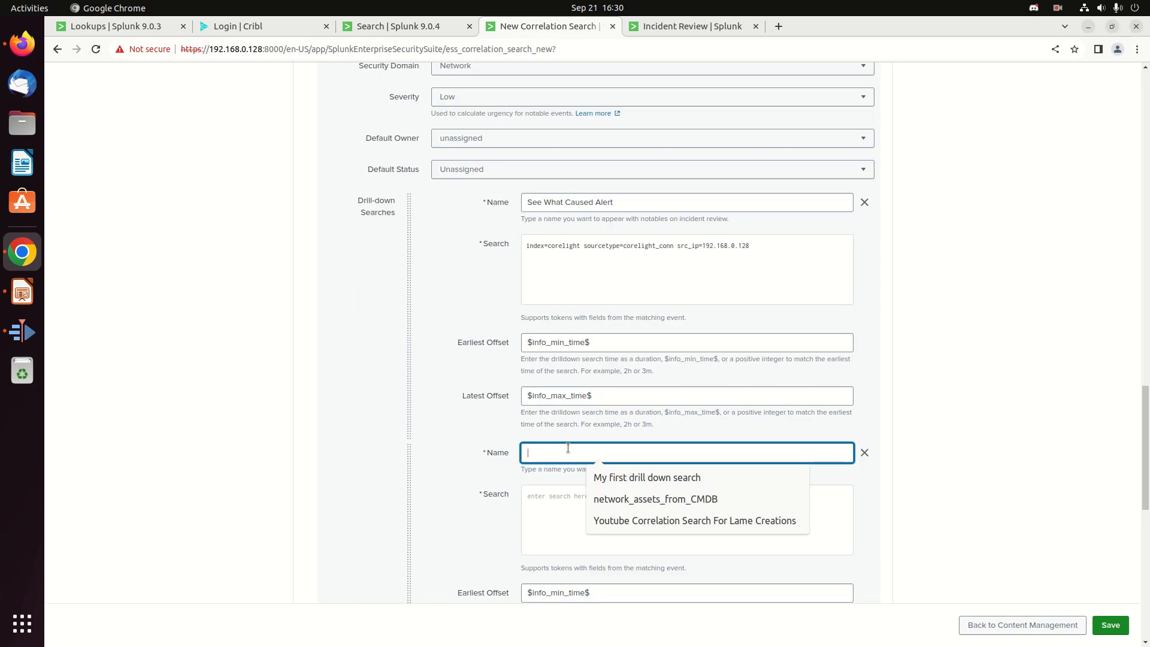
type("Why ")
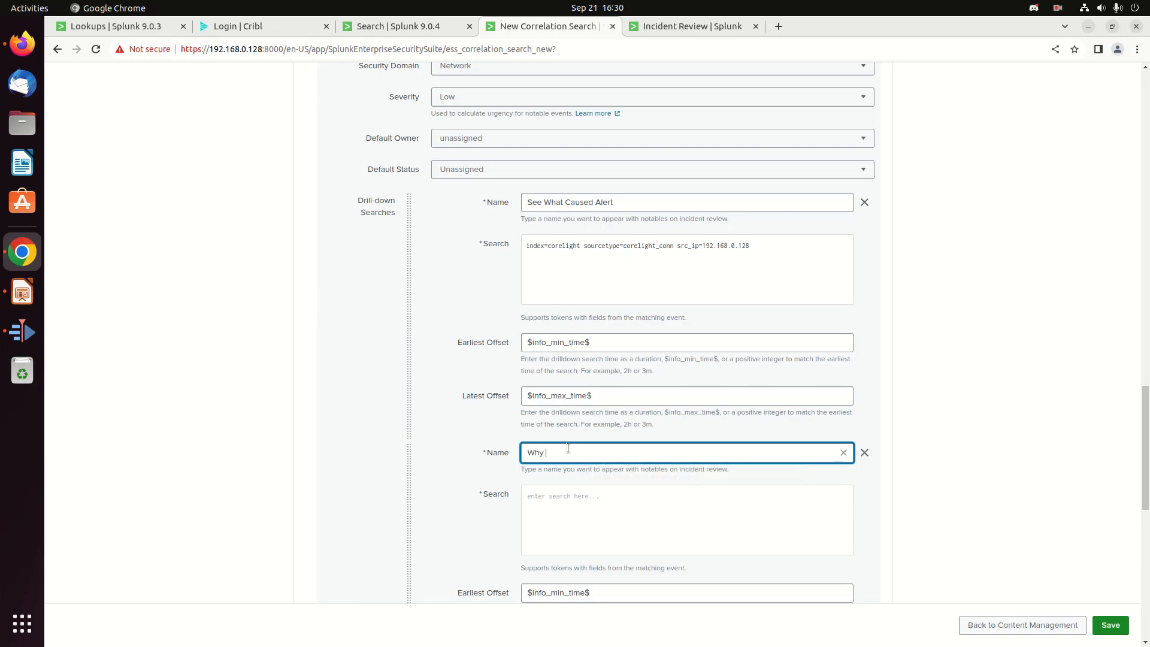
type("doe")
type("s this")
type(" der")
key("BackSpace")
key("BackSpace")
type("rilldown d")
key("BackSpace")
type("exist")
Enter index=_internal with "| head 1" on a second line as the second drill-down search's query
left_click(582, 508)
type("index=_internal")
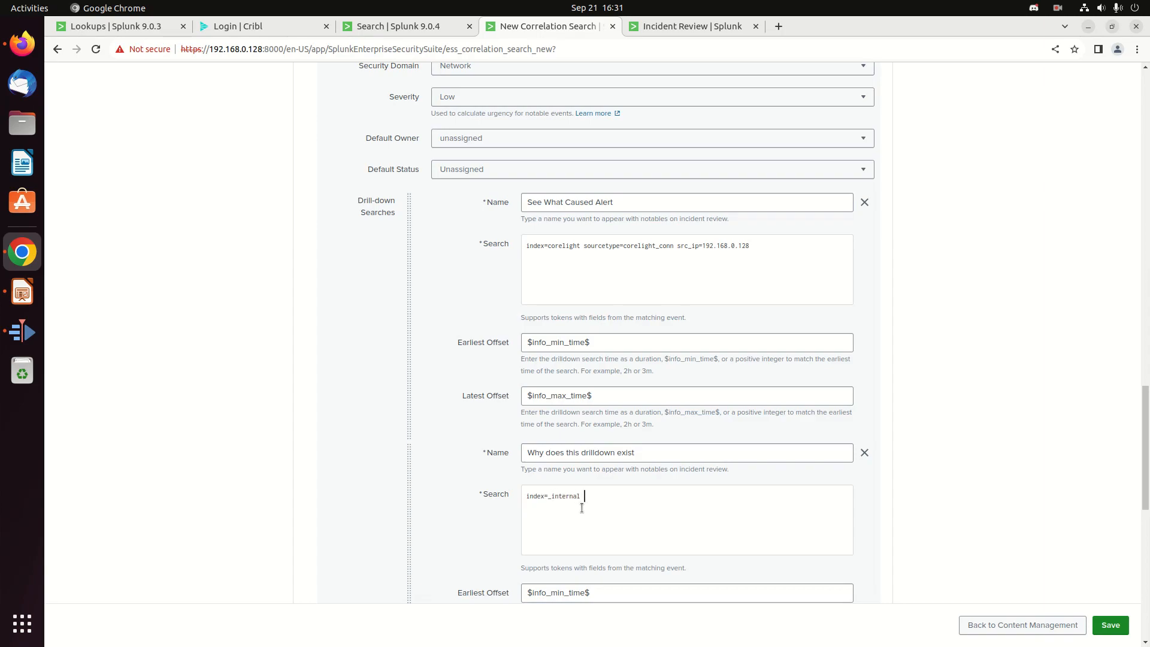
key("Return")
type("| head 1")
left_click(471, 511)
scroll(445, 509, "down", 1)
scroll(445, 508, "up", 1)
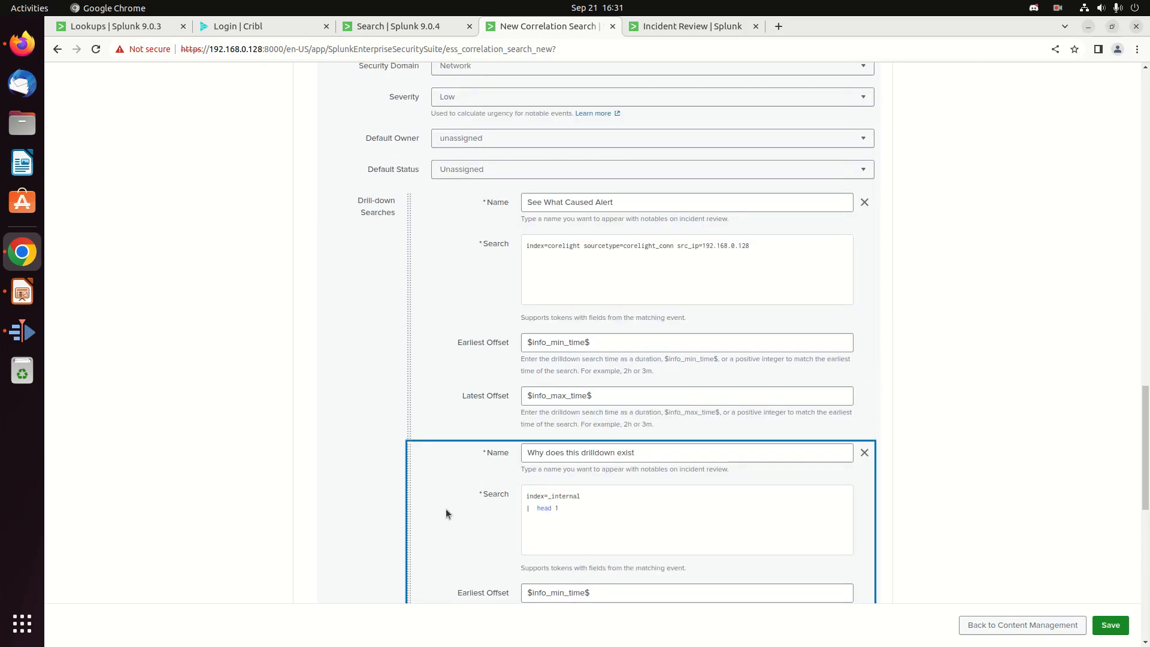
Add the $src_ip$ token after index=_internal in the second drill-down search's query
left_click(764, 247)
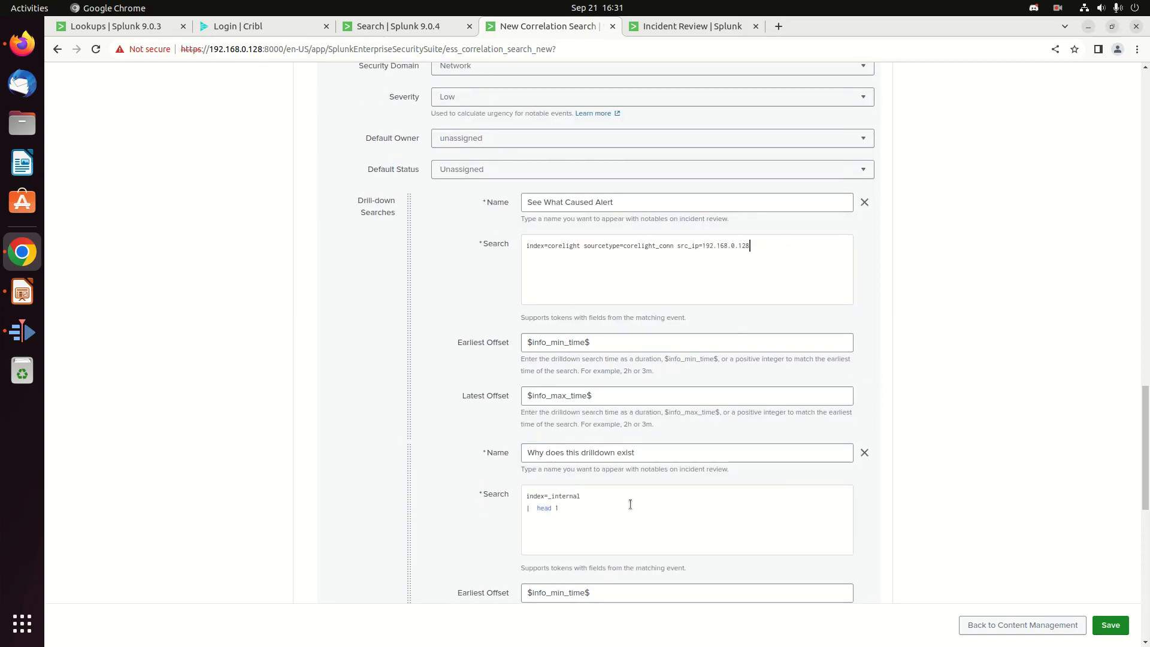
left_click(606, 498)
type("$src_ip$")
Set both the earliest and latest offsets of the second drill-down search to 1h
scroll(614, 558, "down", 1)
scroll(615, 558, "up", 1)
scroll(647, 451, "down", 3)
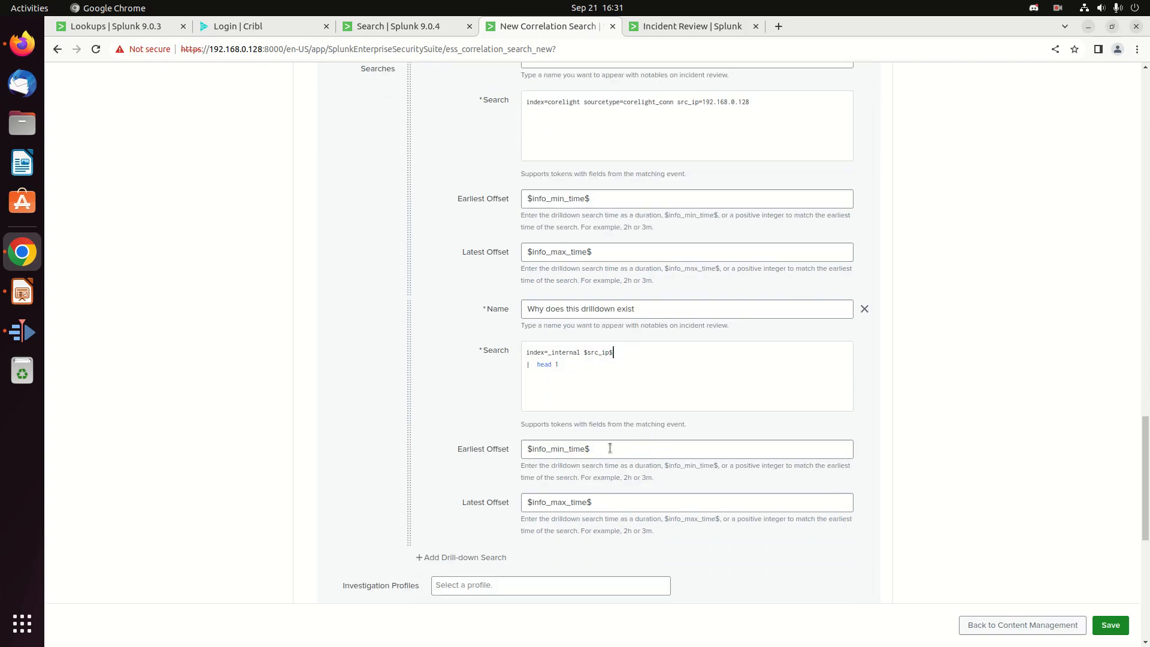
triple_click(610, 449)
type("+")
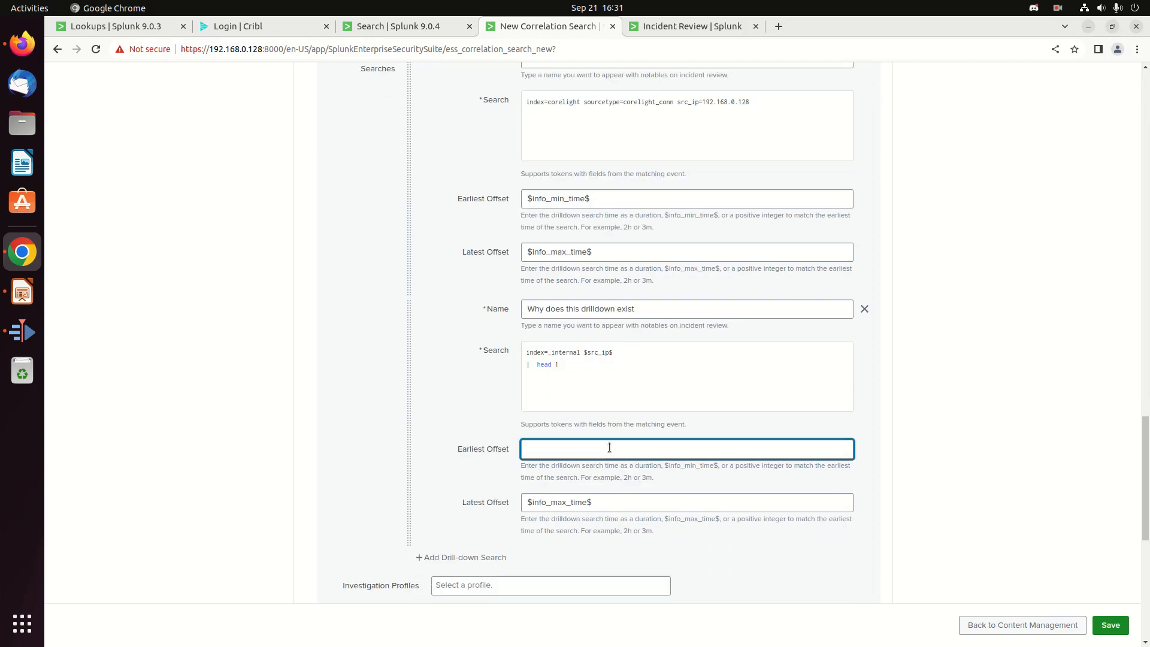
type("1h")
left_click(467, 469)
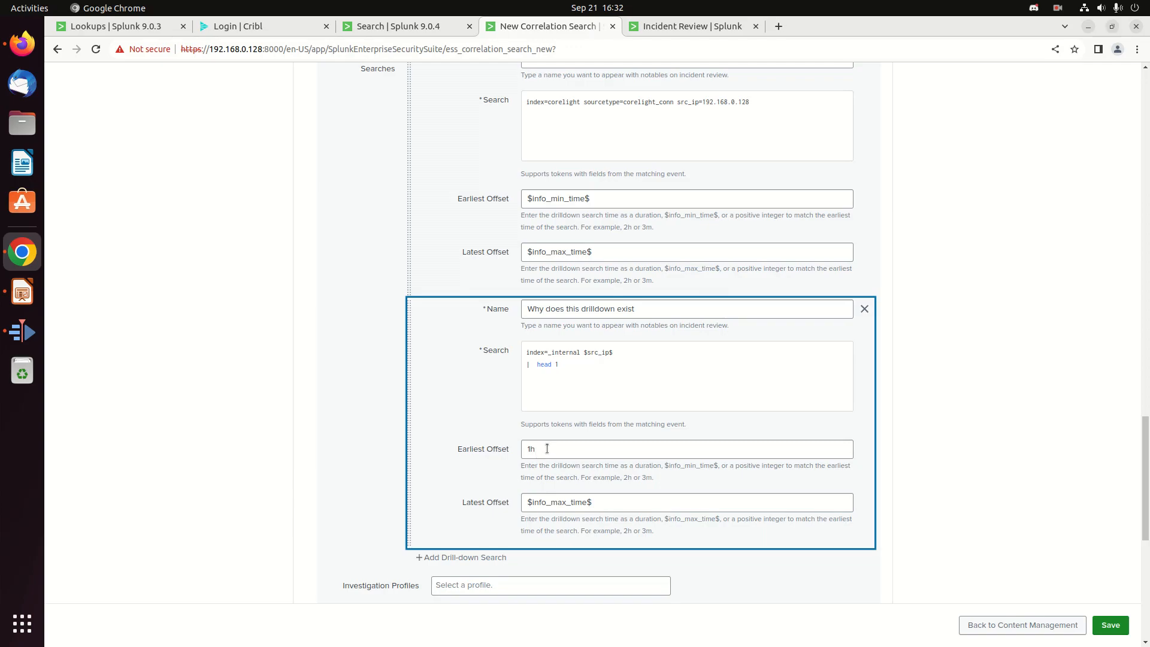
triple_click(581, 502)
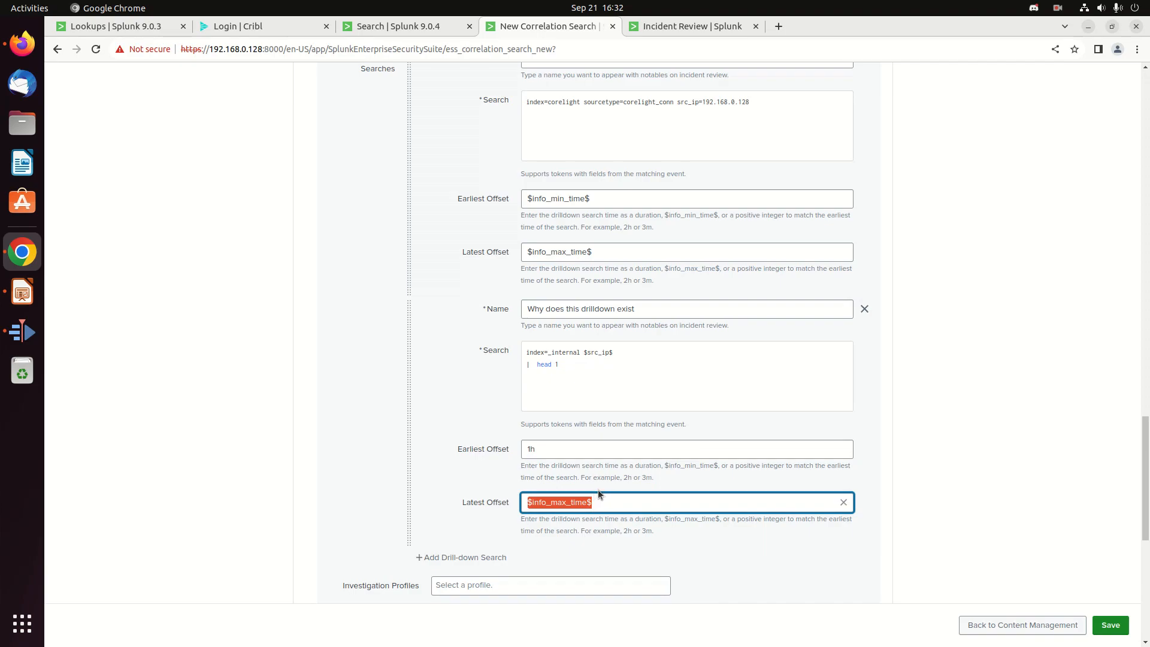
type("1h")
Examine the interesting fields of the corelight_conn search results for IP fields, and return to the notable's identity and asset extraction settings
scroll(609, 551, "down", 3)
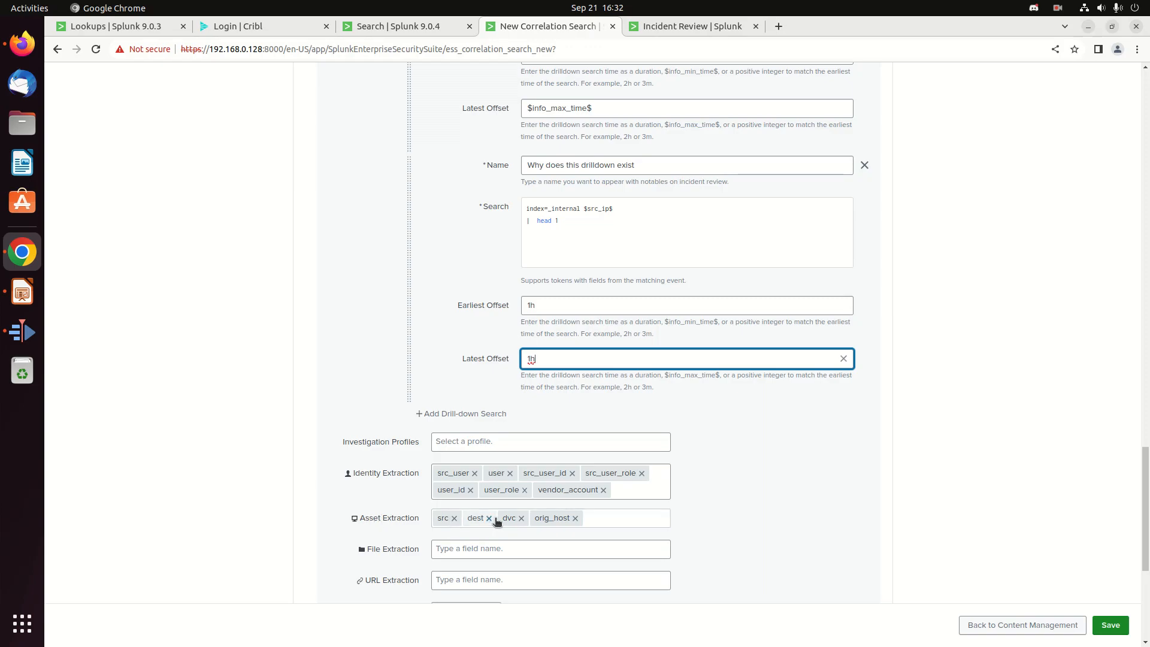
scroll(658, 497, "up", 10)
scroll(658, 498, "down", 4)
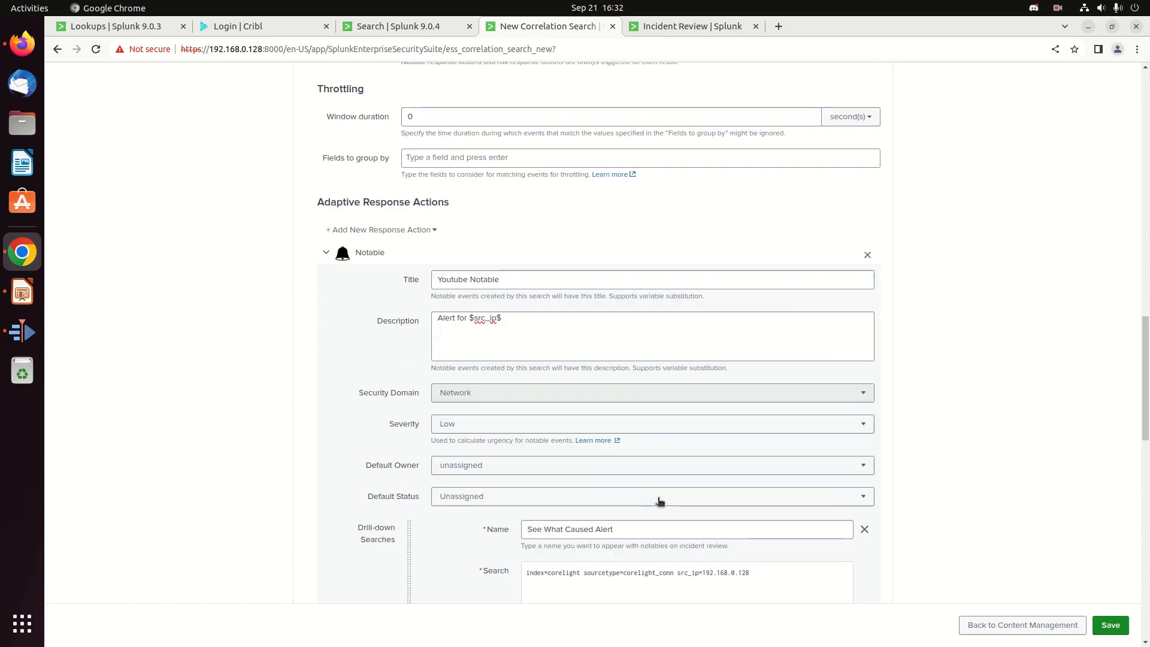
left_click(390, 26)
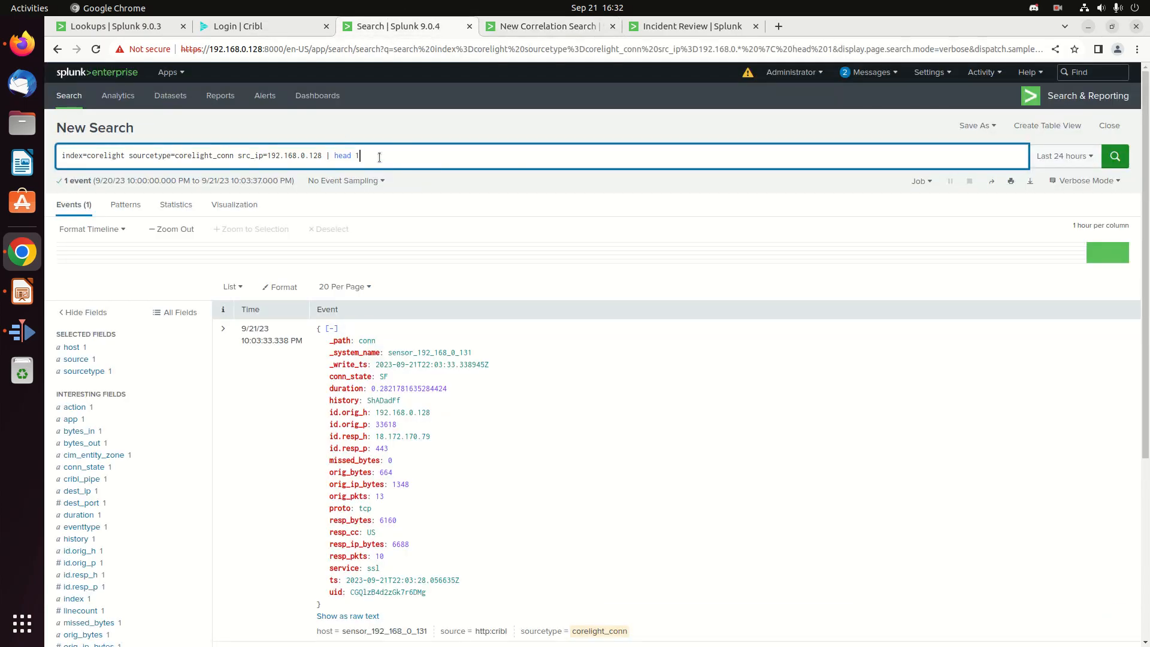
scroll(103, 477, "down", 5)
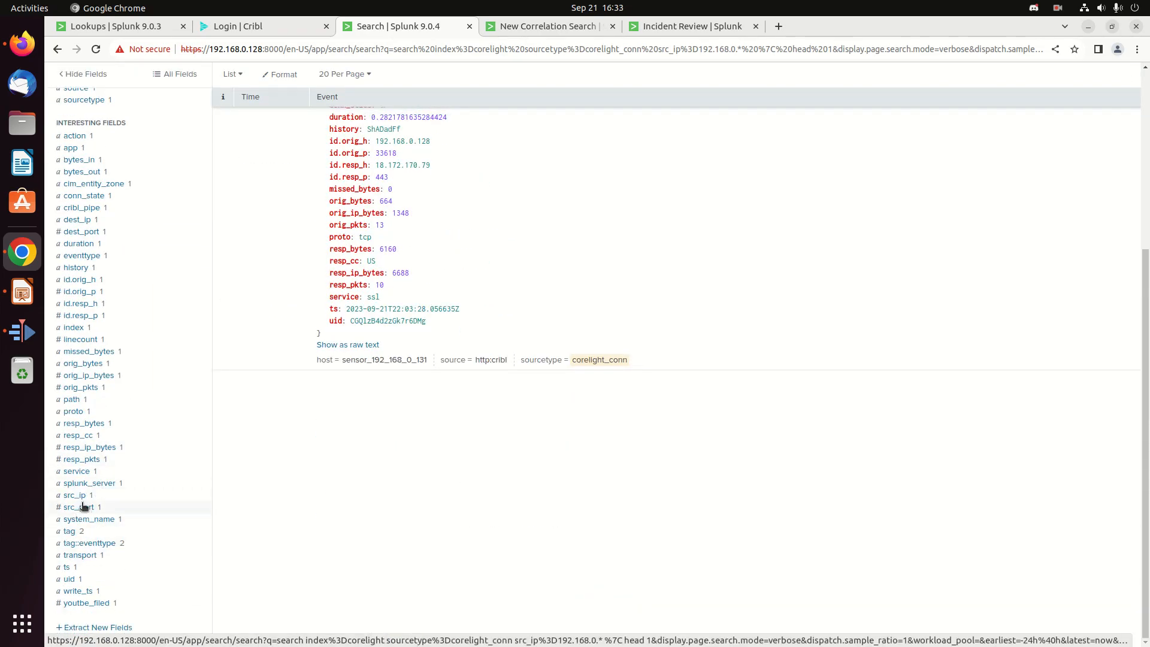
left_click(569, 26)
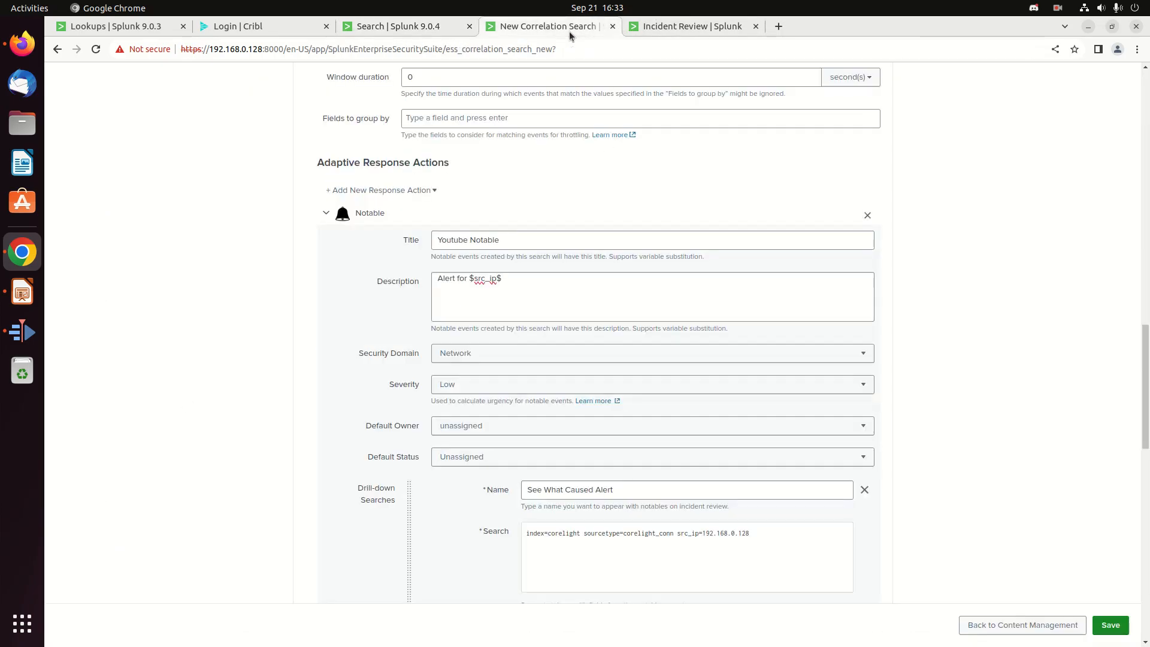
scroll(593, 414, "down", 10)
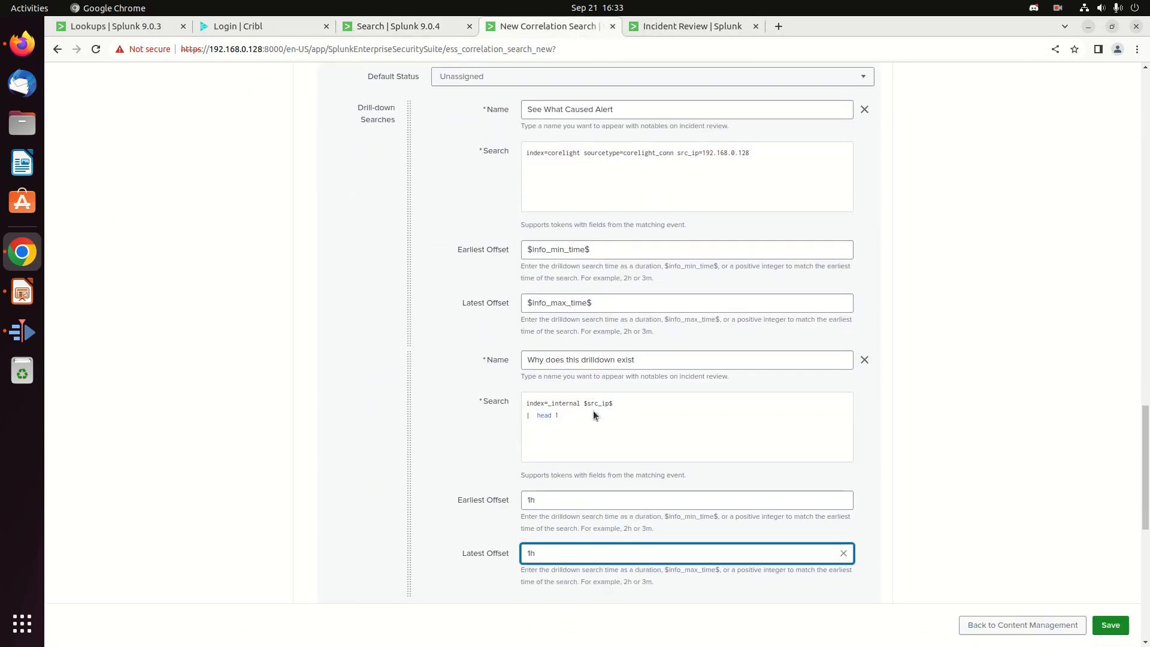
scroll(592, 411, "down", 3)
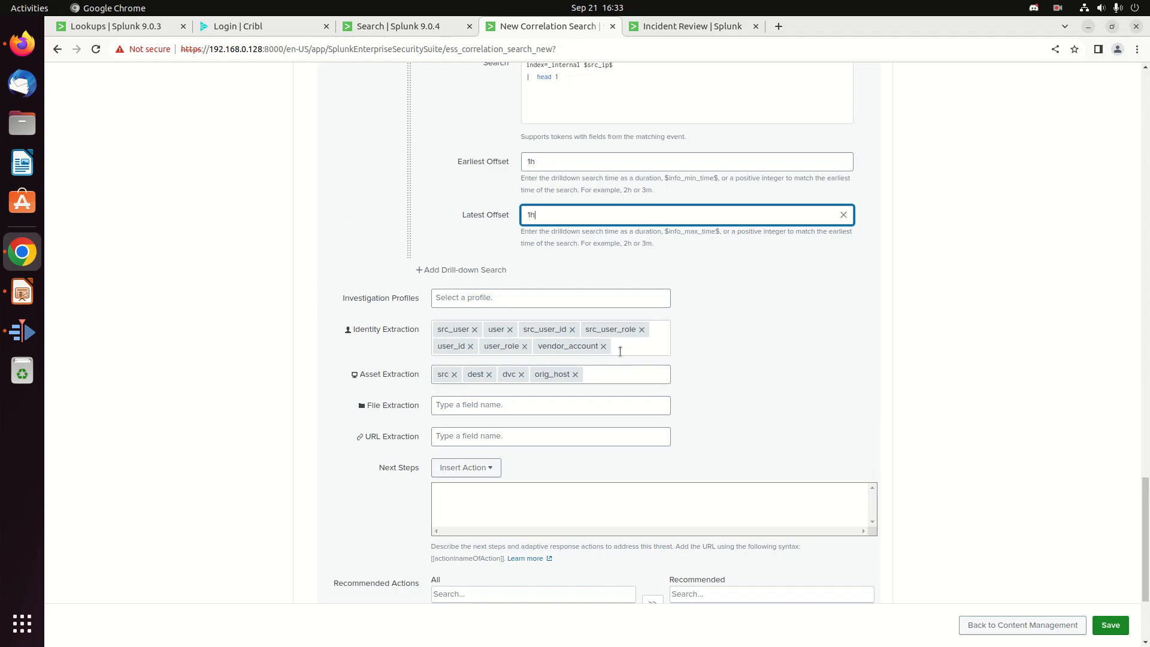
left_click(671, 341)
type("src")
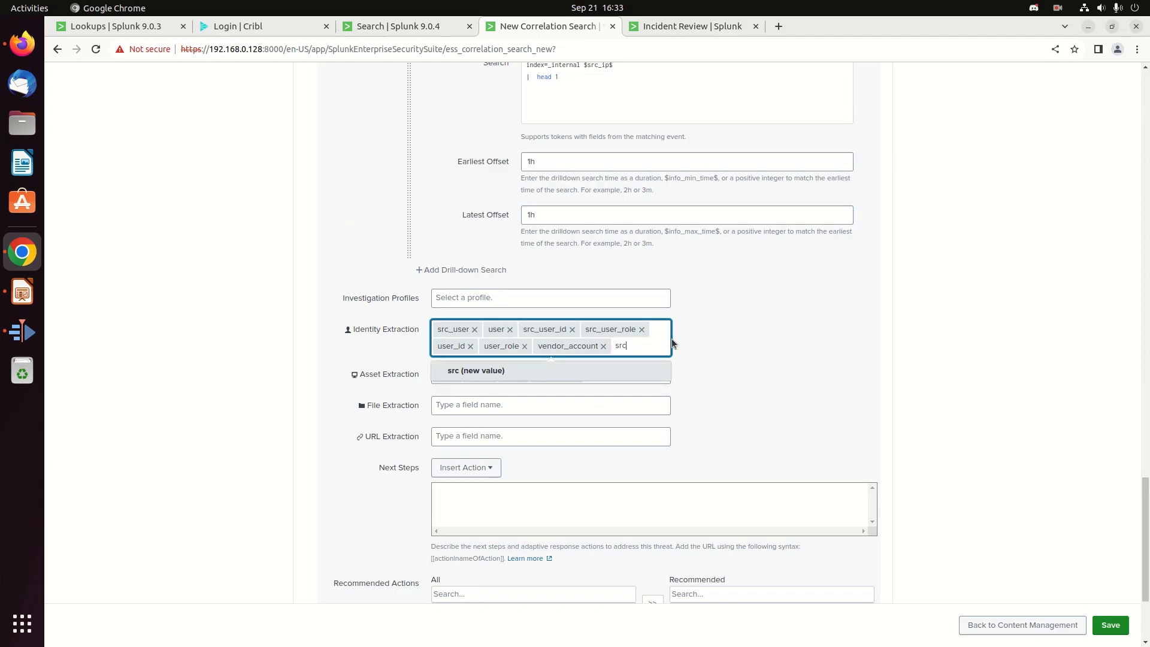
type("_ip")
key("BackSpace")
key("BackSpace")
key("BackSpace")
key("BackSpace")
key("BackSpace")
key("BackSpace")
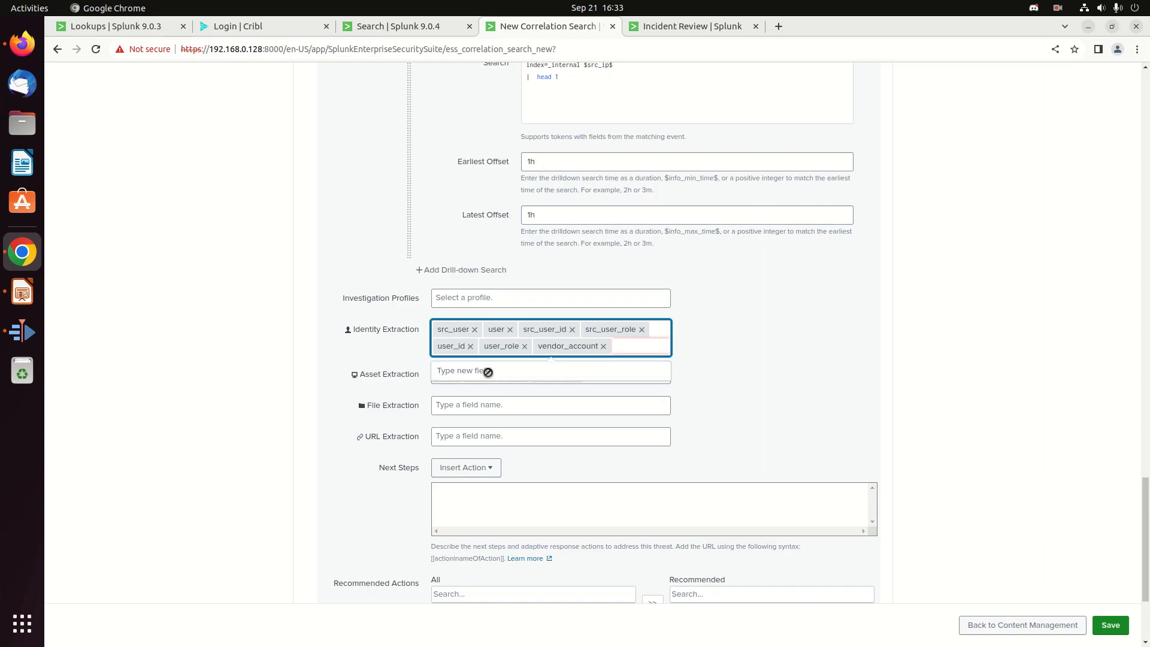
left_click(721, 385)
Add src_ip and dest_ip as asset extraction fields of the notable
left_click(628, 372)
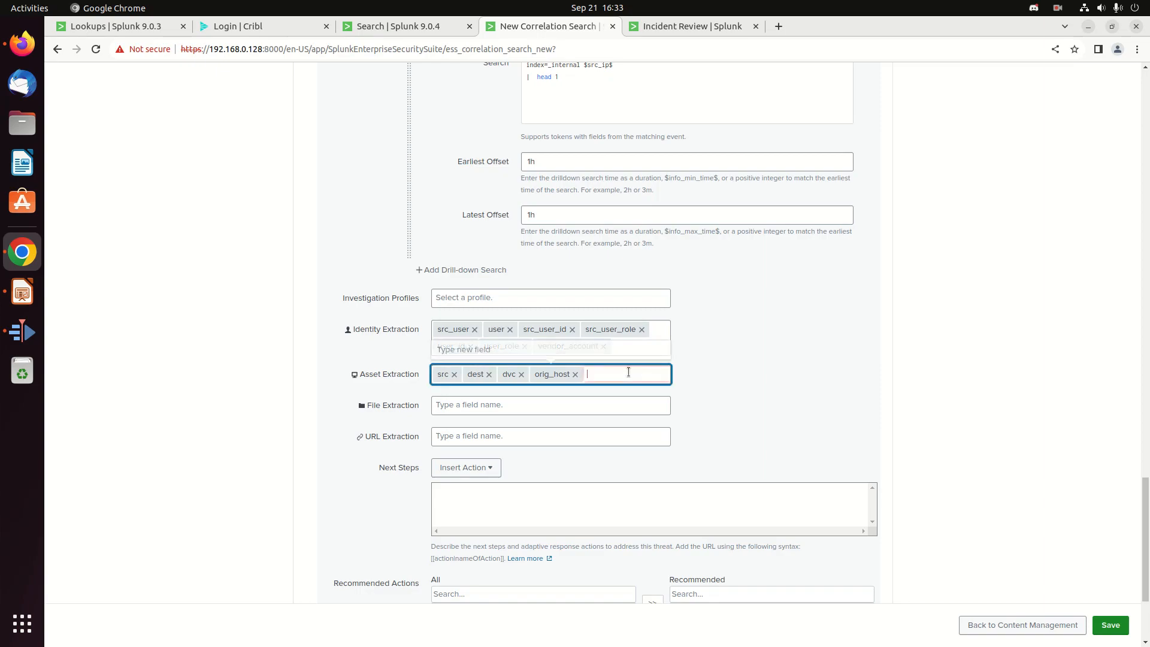
type("src-ip")
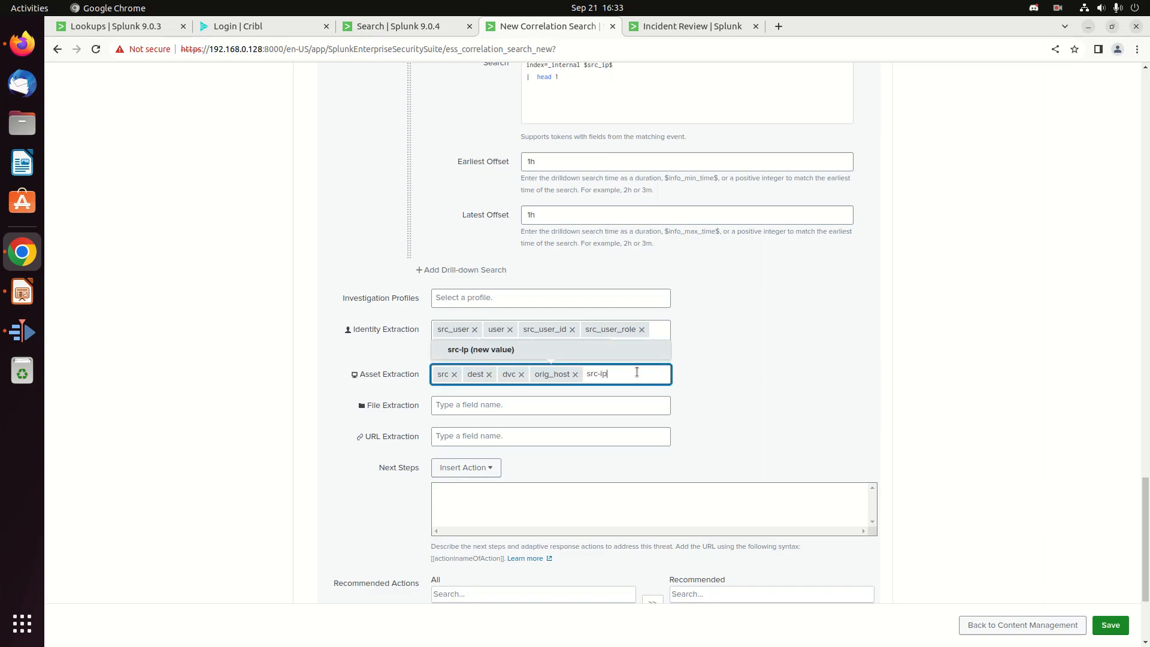
key("BackSpace")
key("BackSpace")
key("BackSpace")
type("_ip")
left_click(551, 352)
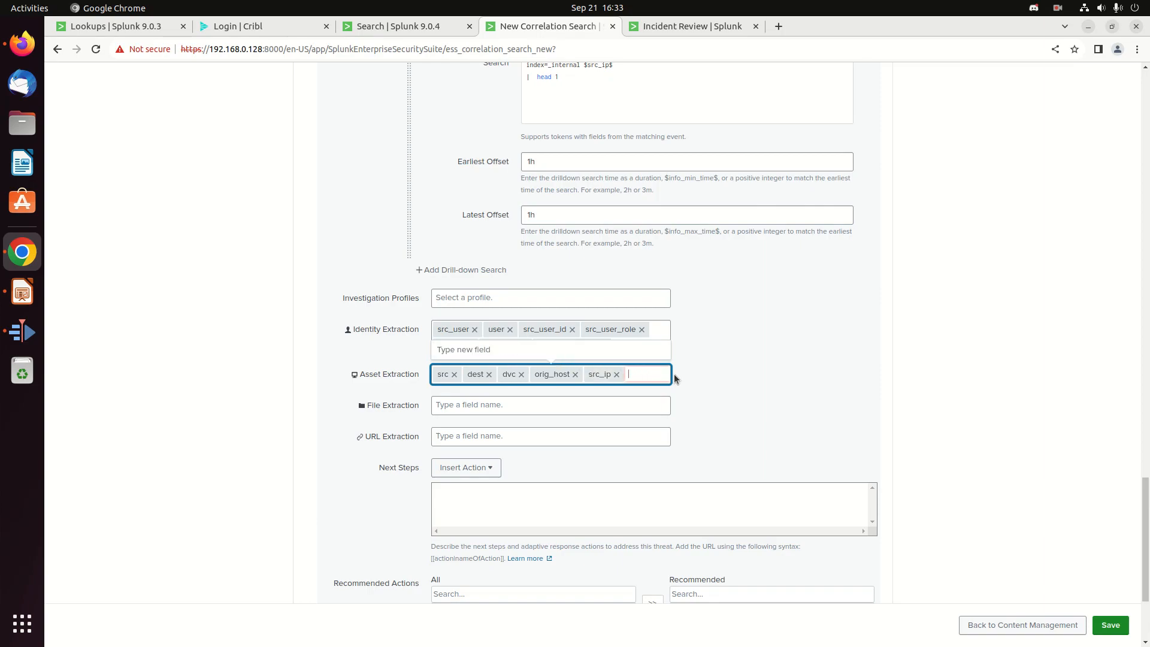
type("dest_ip")
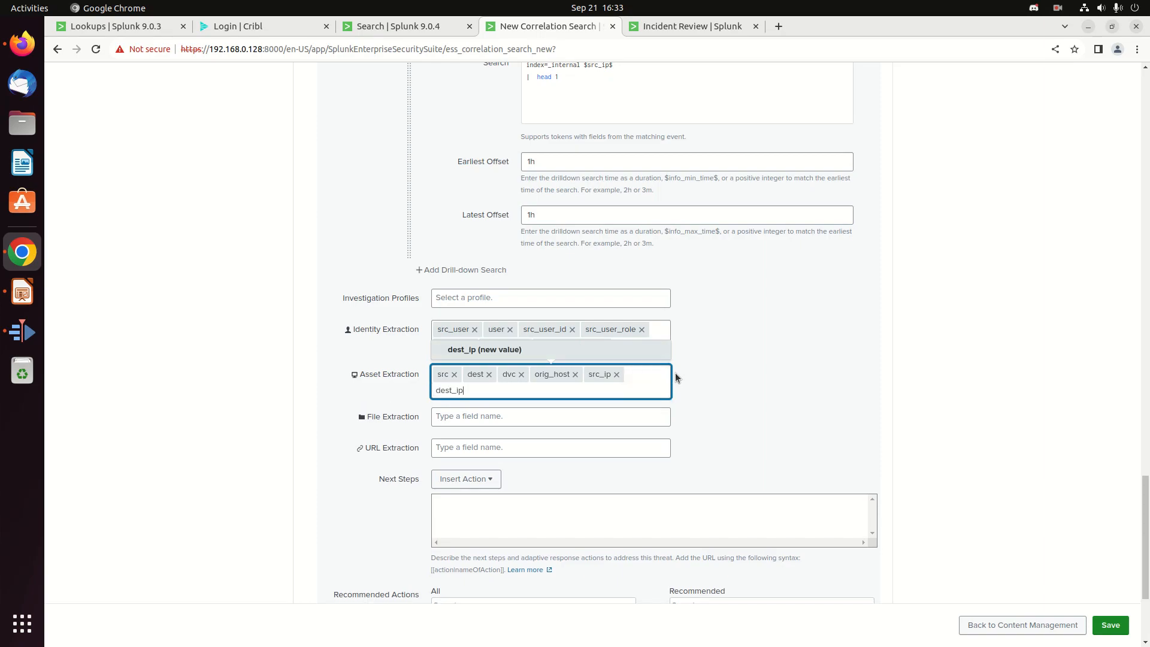
left_click(504, 355)
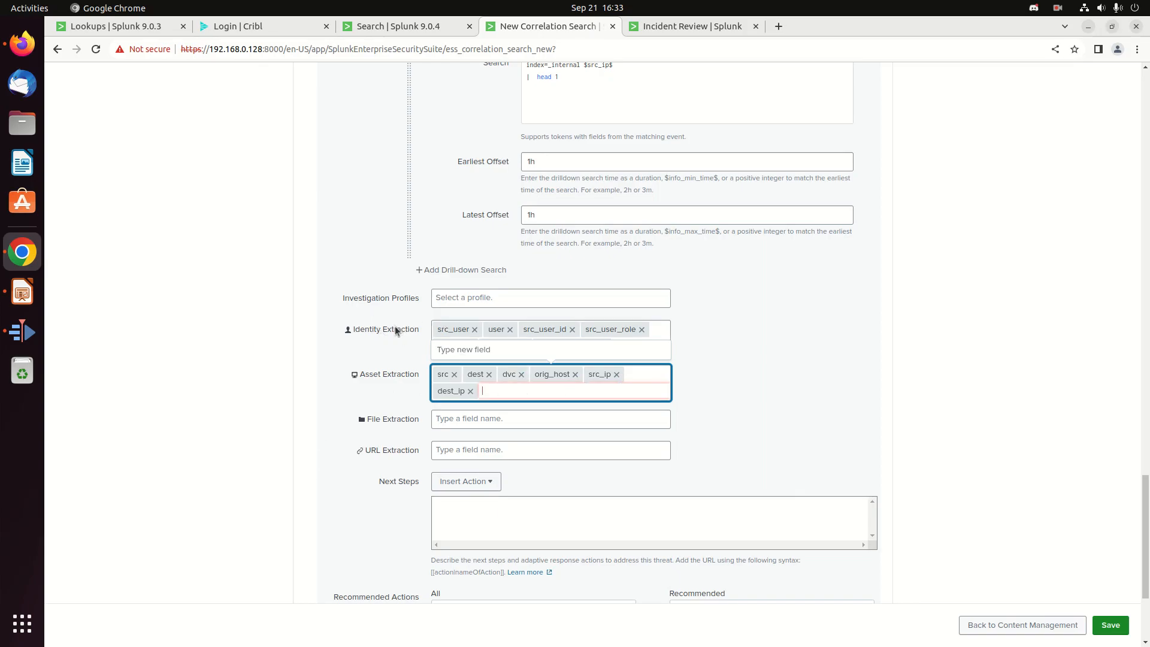
Review the correlation search's query, annotations and notable settings, and look through the available recommended actions
scroll(813, 293, "up", 3)
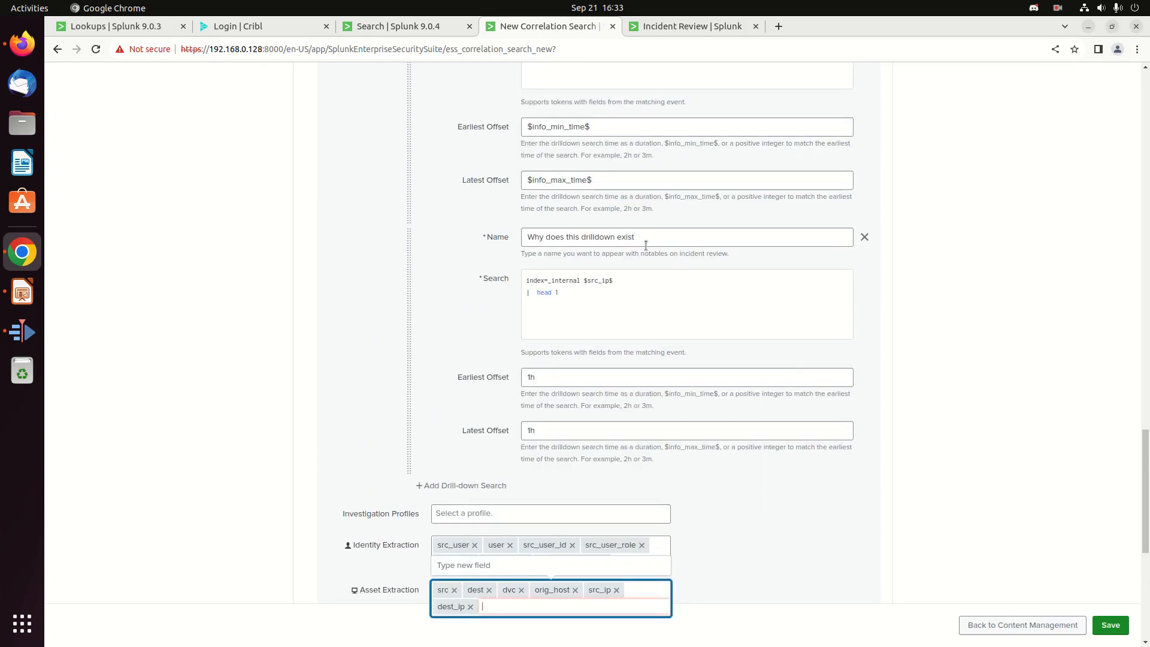
scroll(639, 239, "up", 20)
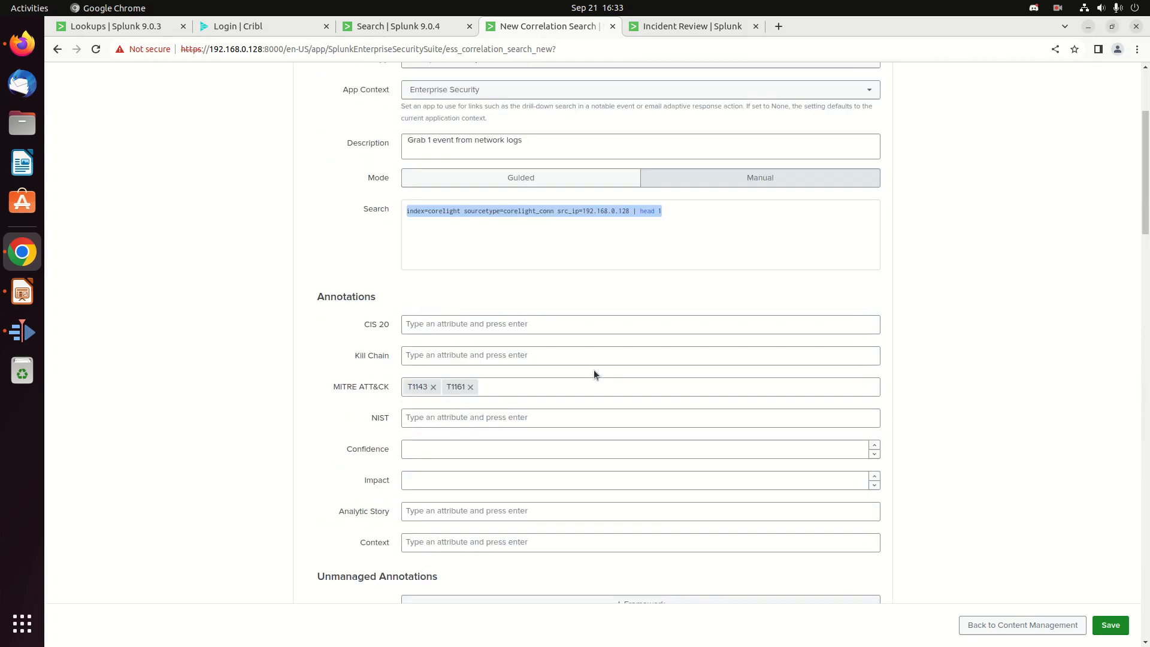
scroll(533, 259, "down", 15)
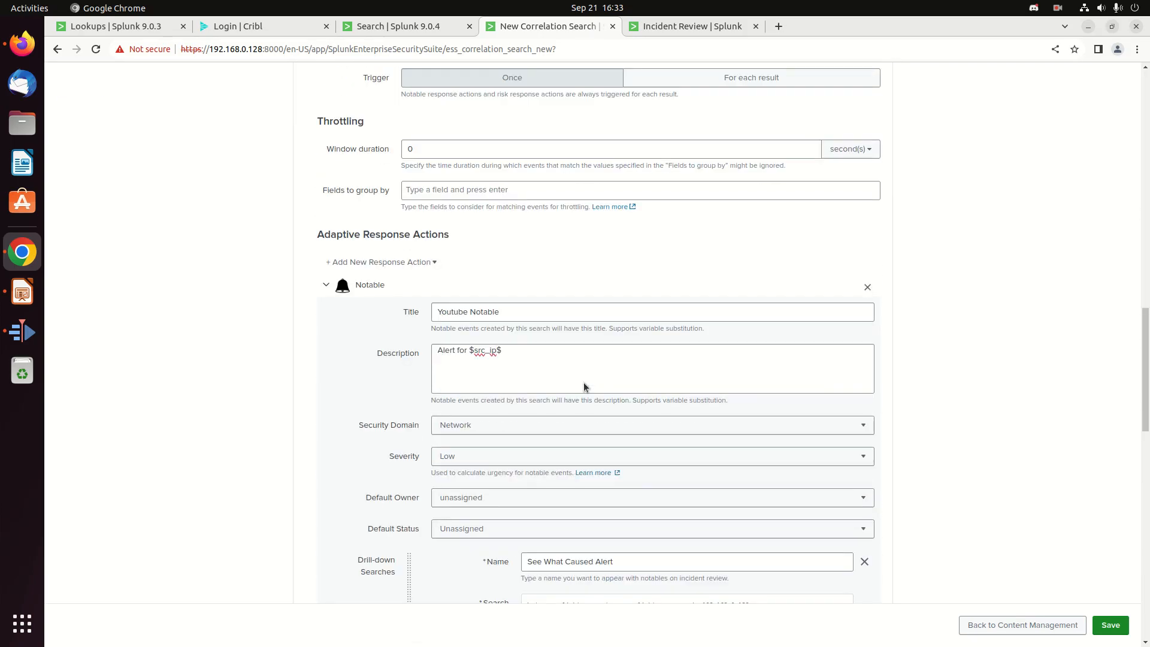
scroll(583, 382, "down", 15)
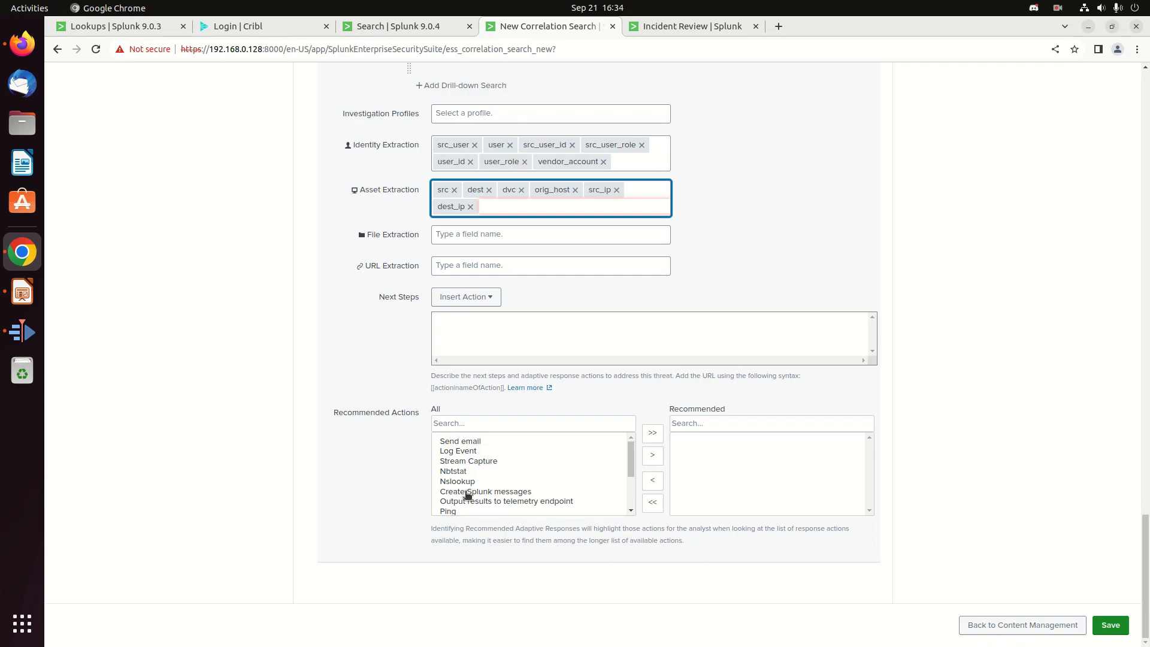
scroll(525, 502, "down", 2)
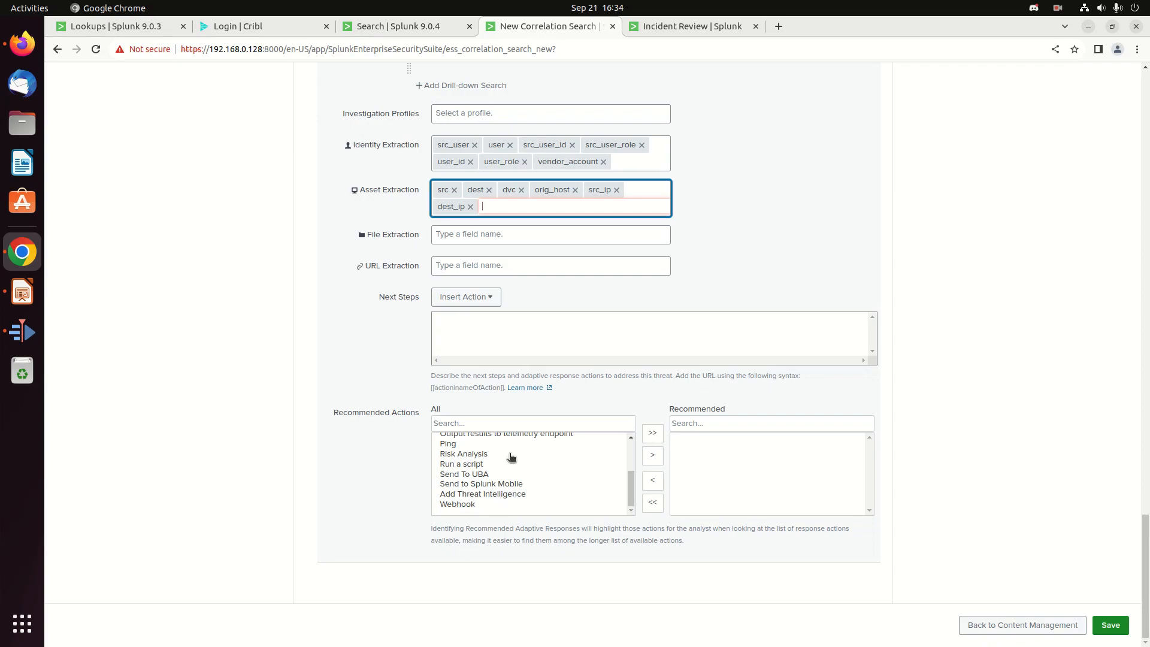
scroll(511, 470, "up", 15)
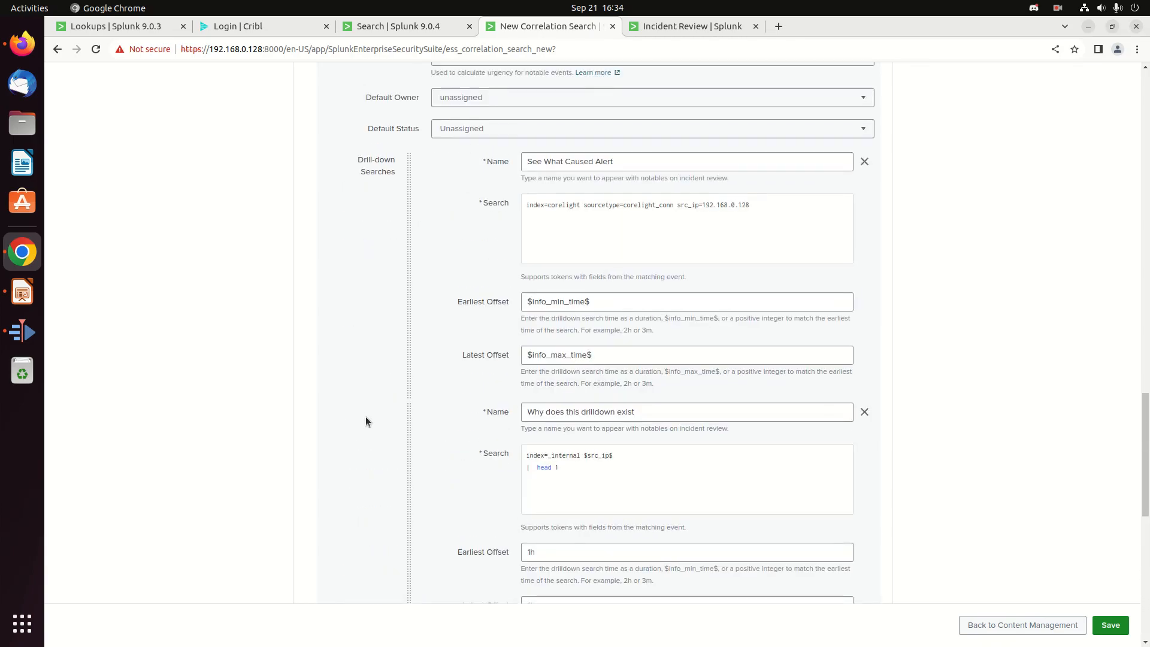
scroll(365, 421, "up", 6)
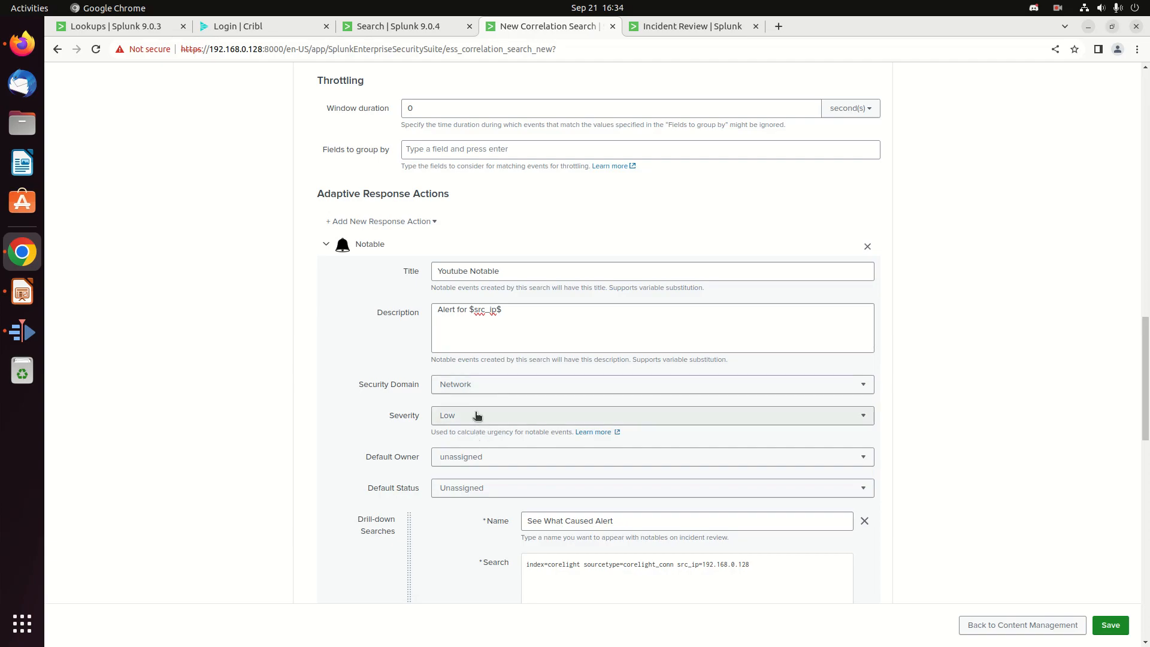
Check the notable's remaining settings and save the correlation search
scroll(444, 393, "down", 10)
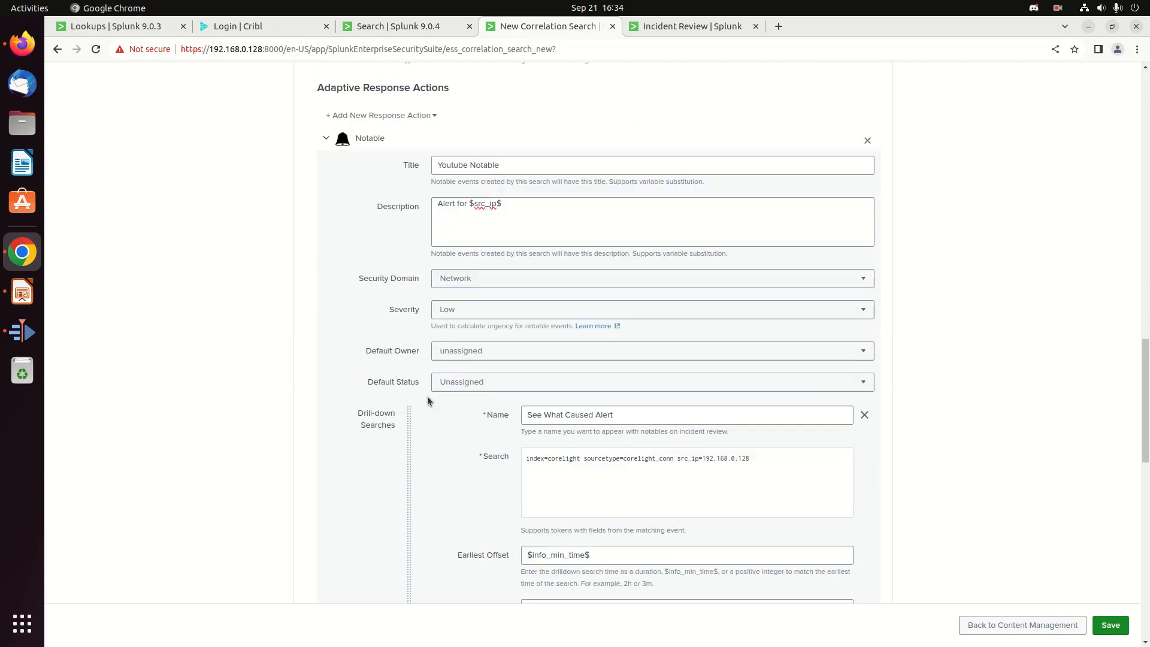
scroll(485, 443, "down", 2)
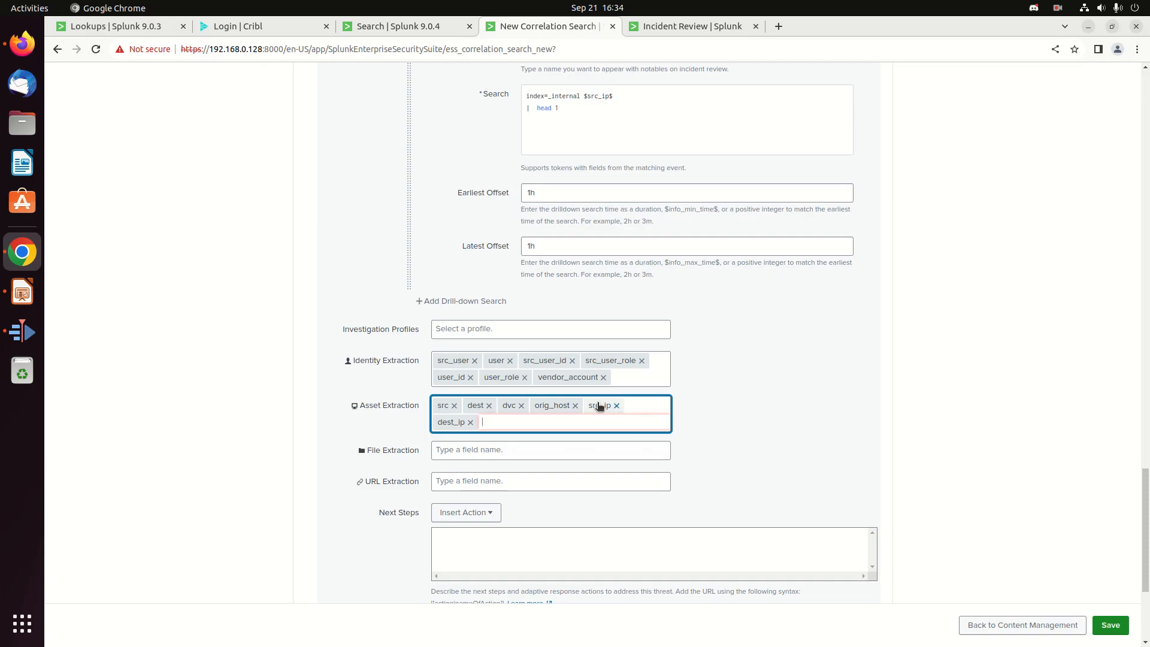
scroll(909, 455, "down", 3)
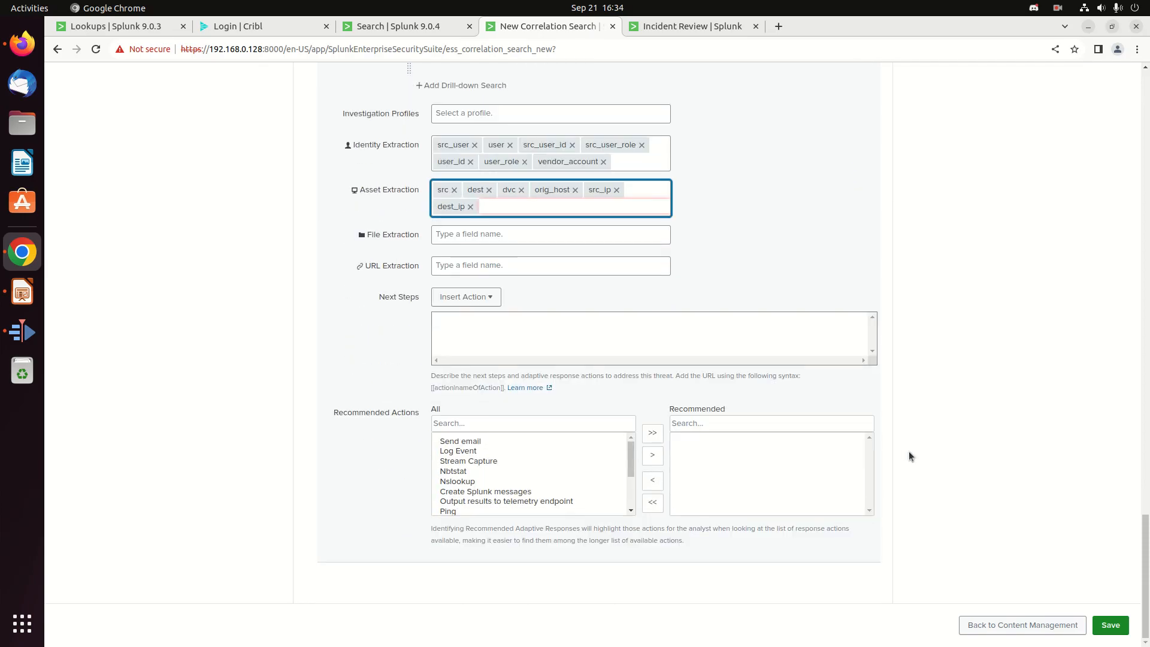
left_click(1107, 624)
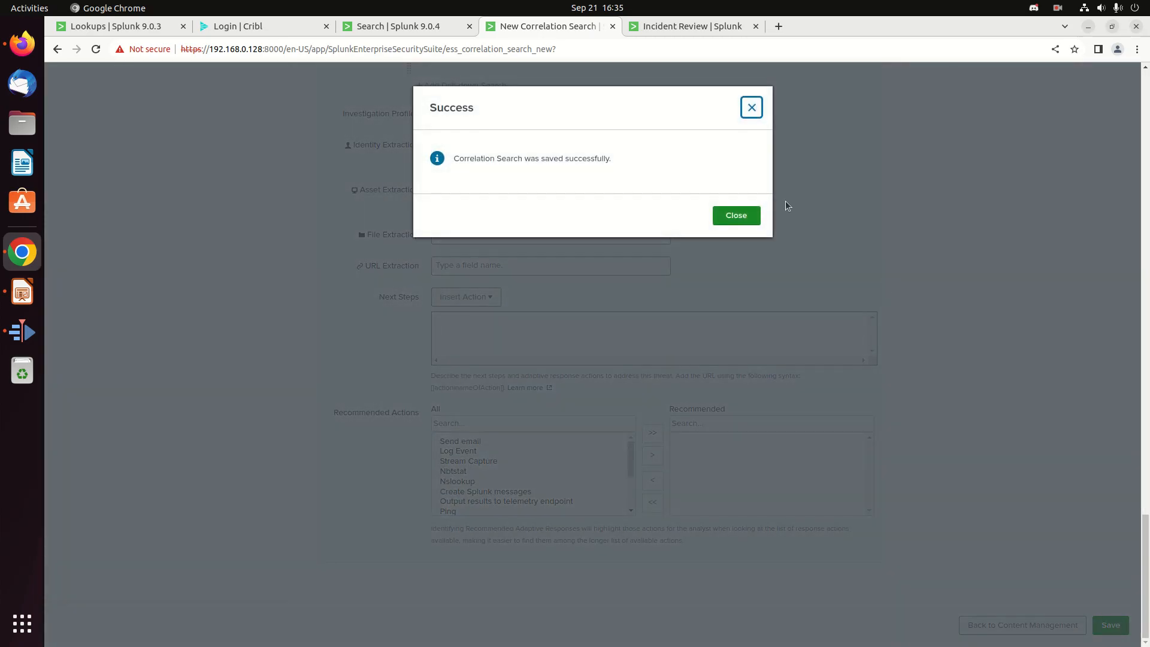
Dismiss the save confirmation and review the correlation search's query, time range, schedule, trigger conditions and notable settings
left_click(736, 216)
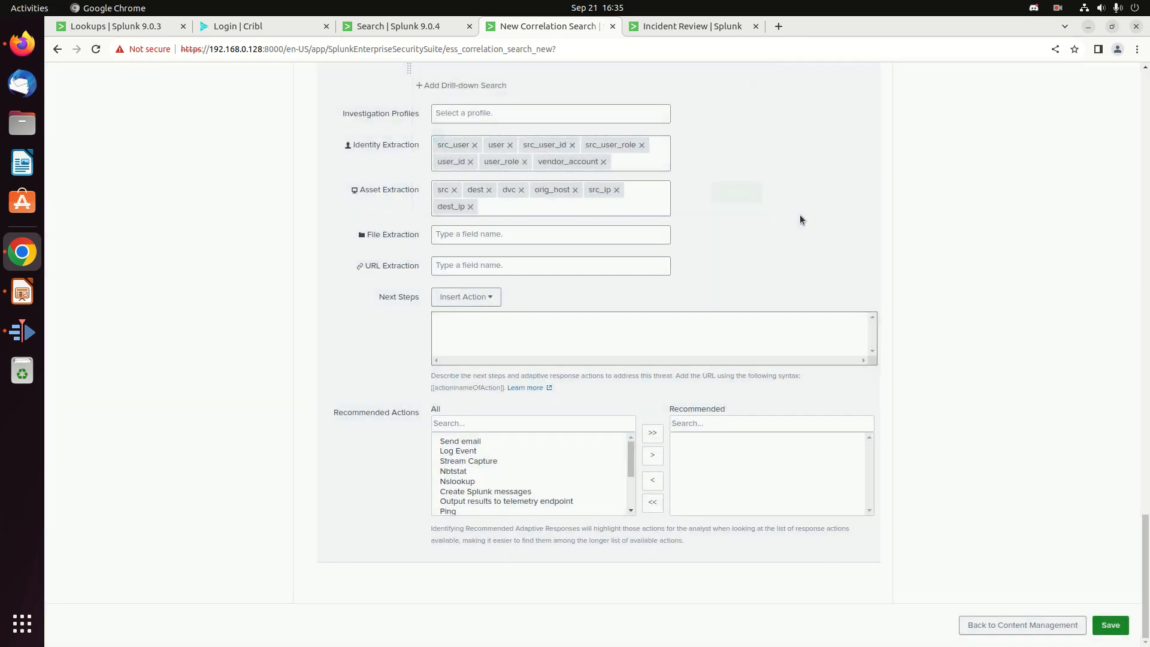
scroll(970, 286, "up", 5)
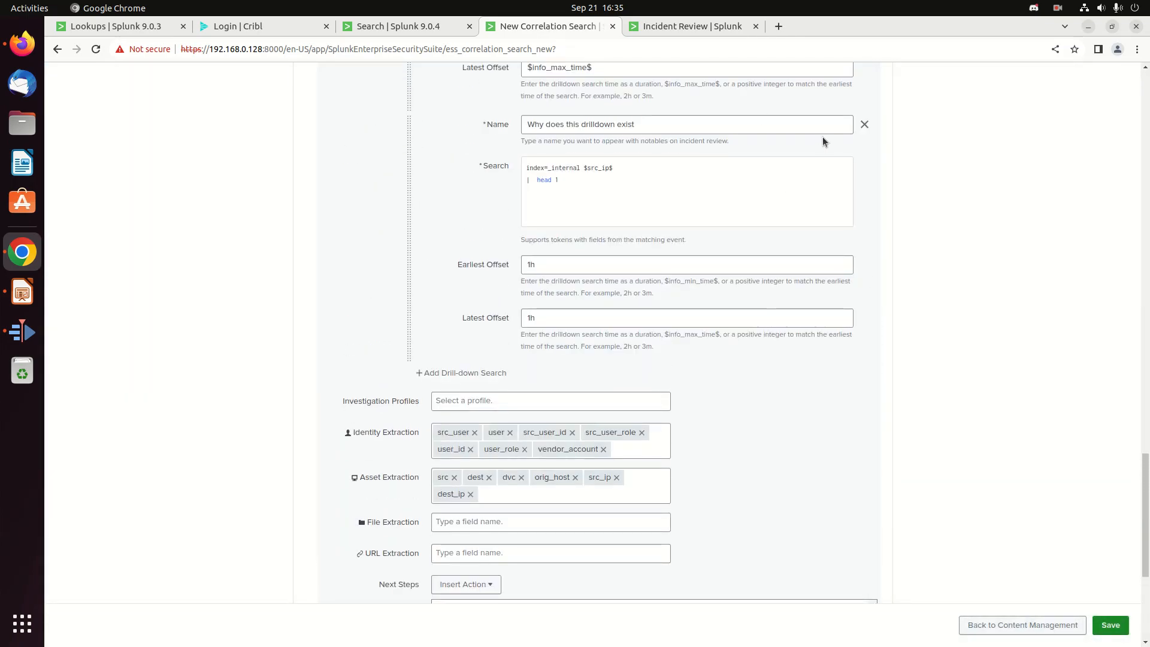
scroll(716, 258, "up", 8)
scroll(699, 291, "up", 7)
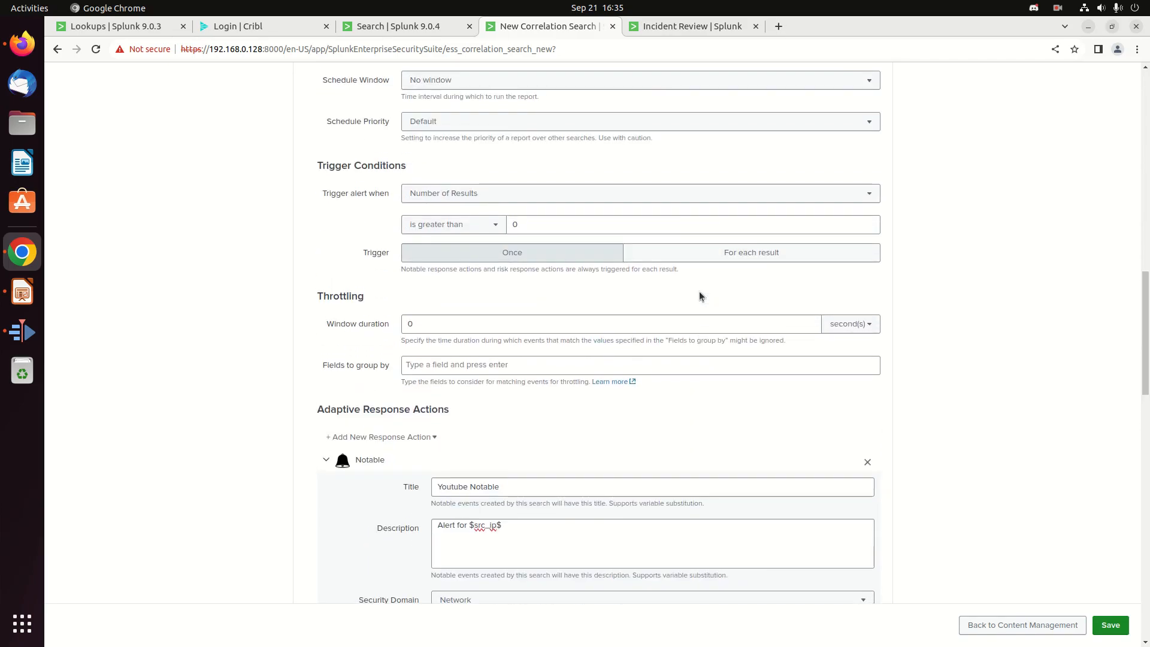
scroll(699, 293, "up", 5)
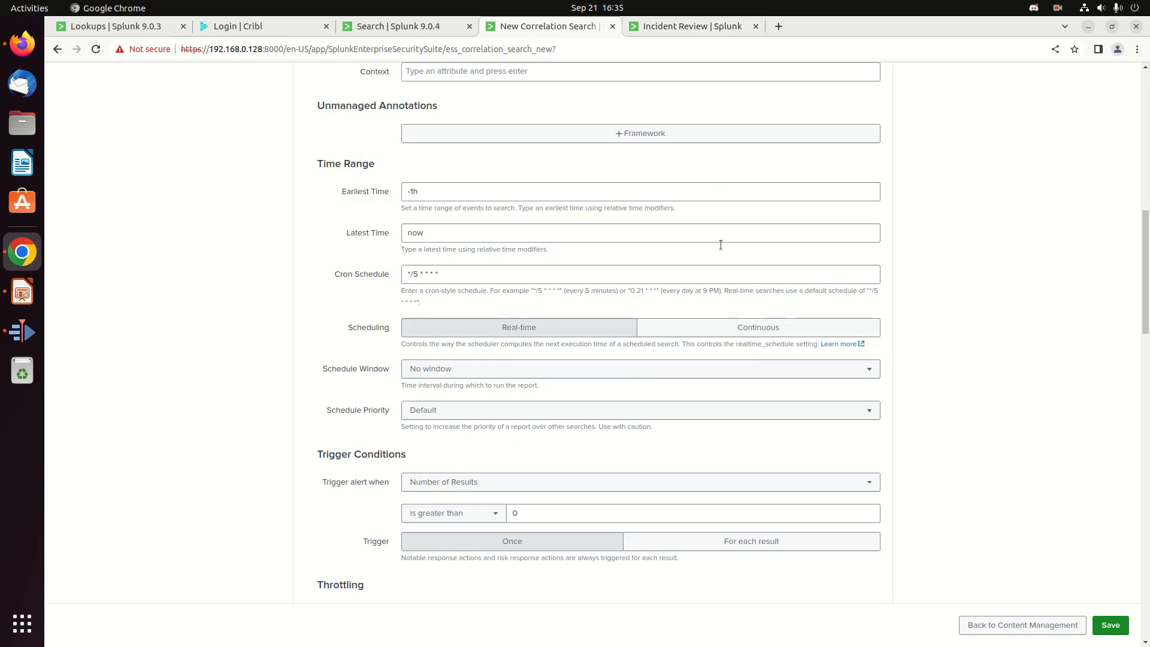
scroll(722, 252, "up", 6)
scroll(721, 256, "up", 5)
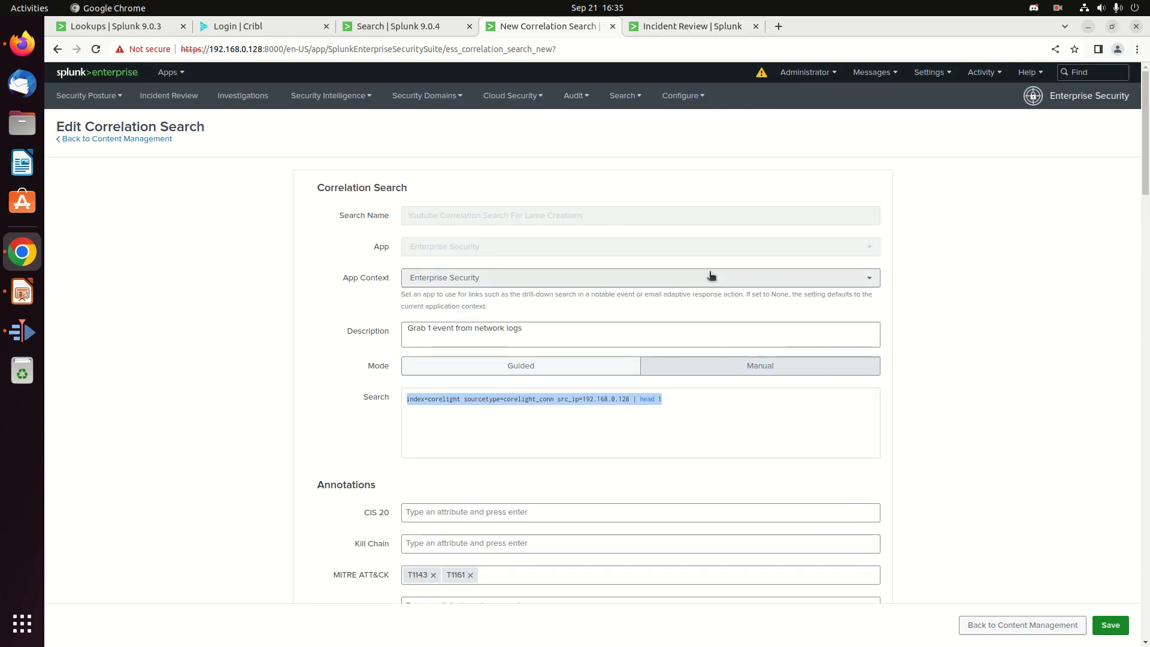
scroll(710, 274, "down", 2)
scroll(706, 277, "down", 20)
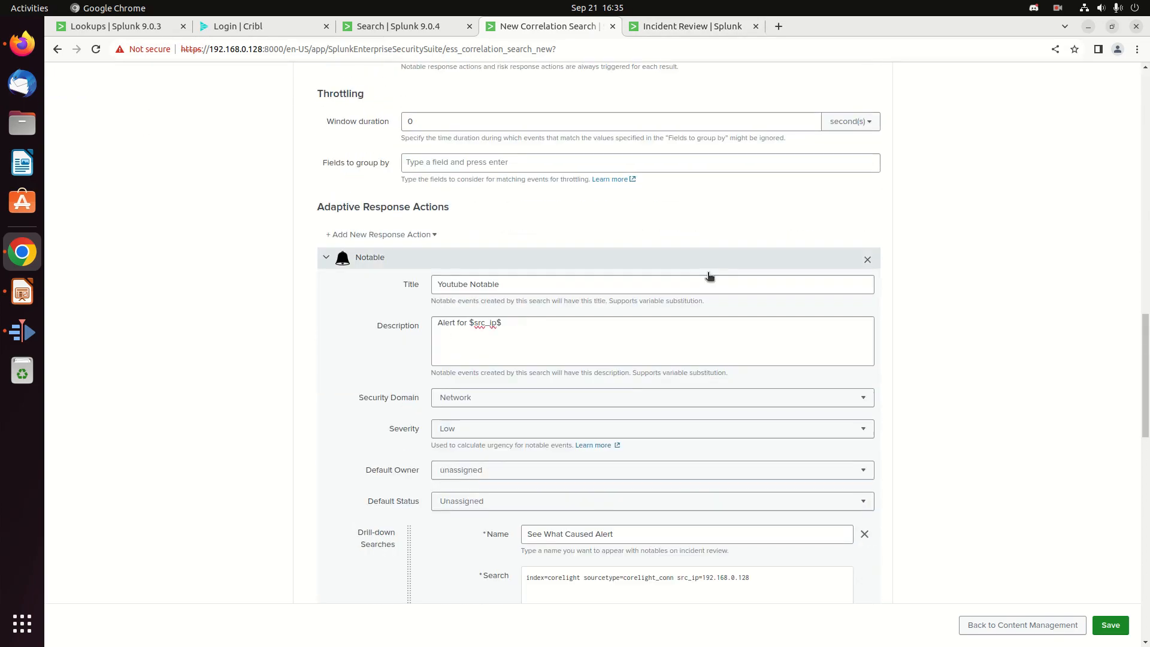
scroll(709, 276, "up", 1)
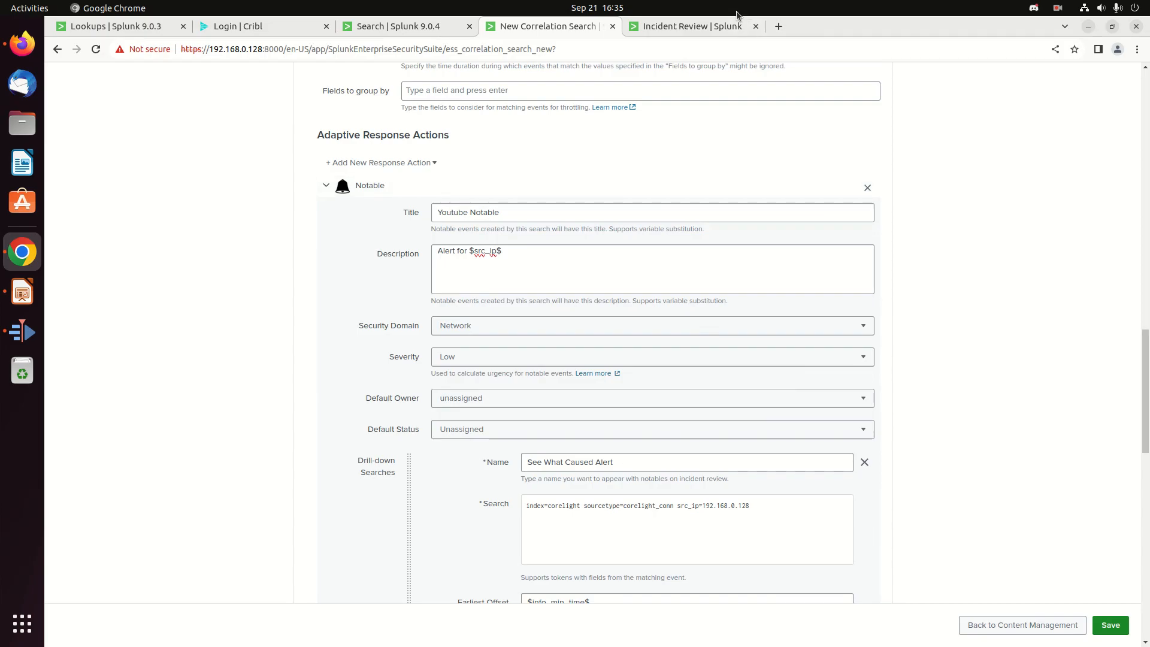
Check Incident Review for new notables and return to the start of the correlation search's settings
left_click(719, 28)
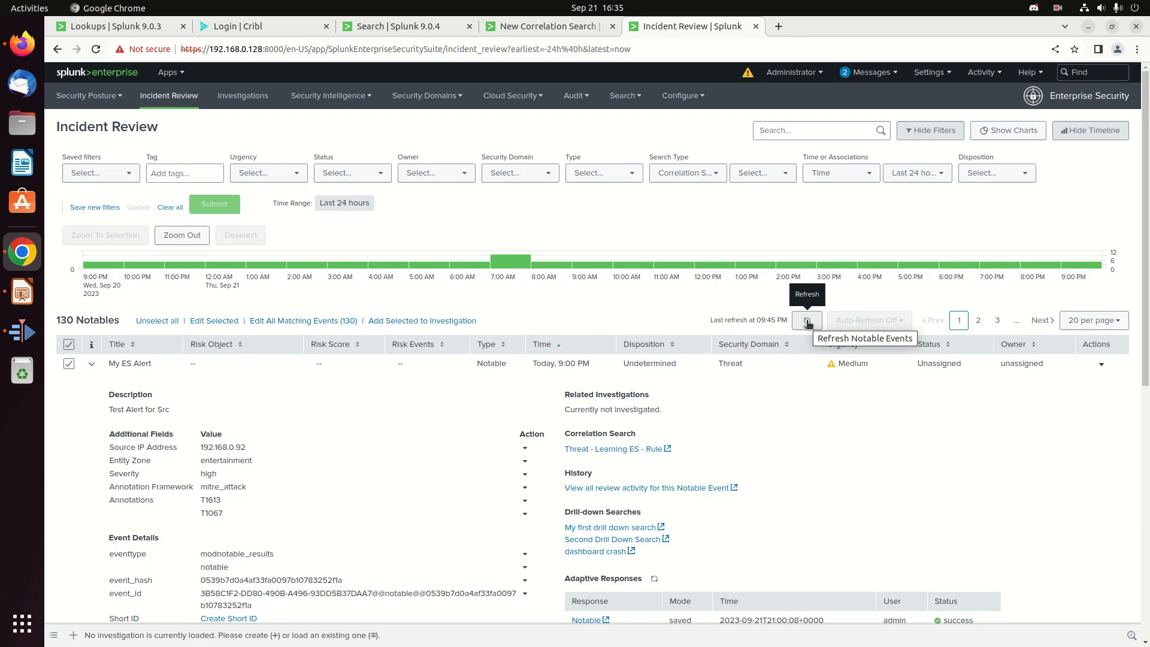
left_click(545, 26)
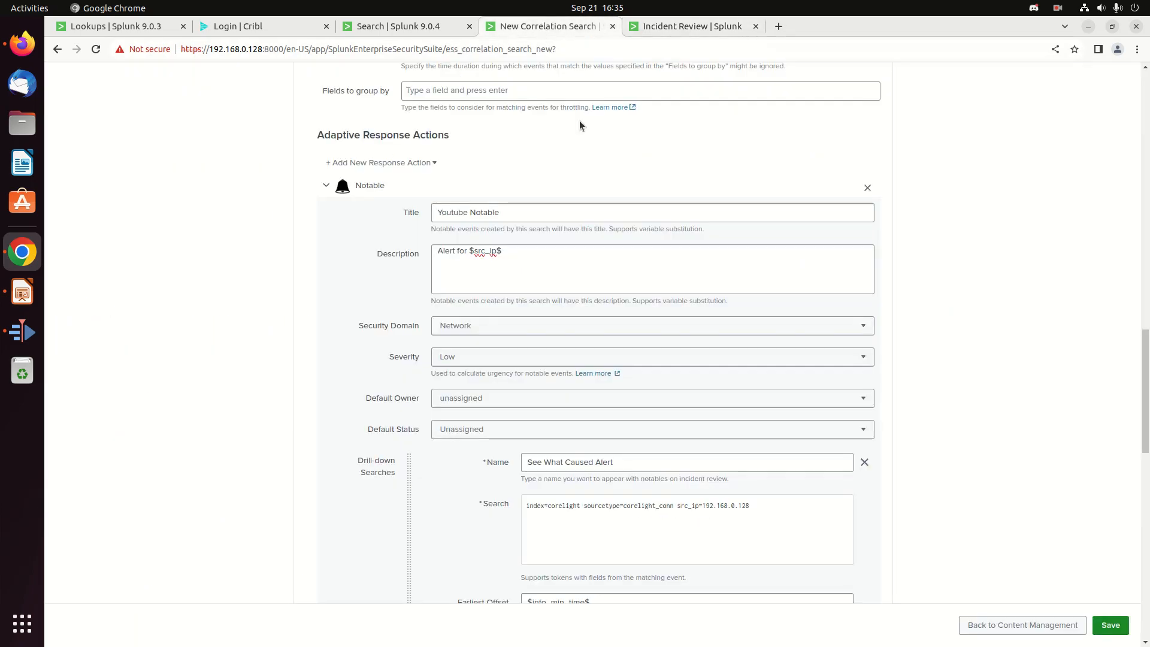
scroll(684, 240, "up", 20)
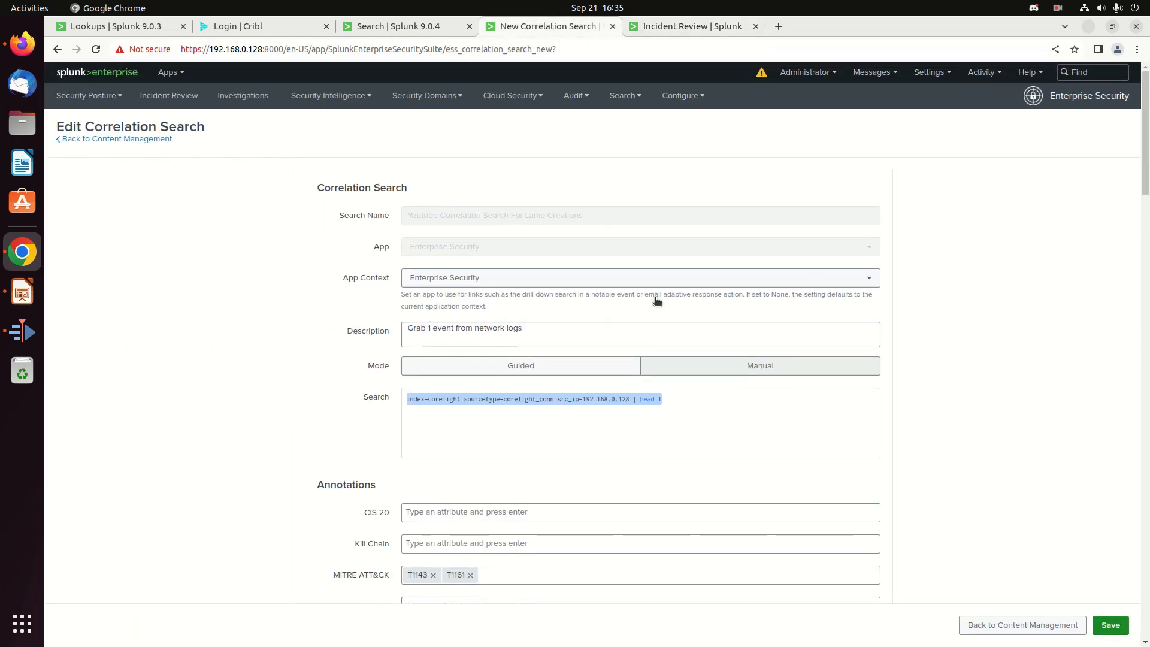
Open the Content Management page of Enterprise Security
left_click(689, 97)
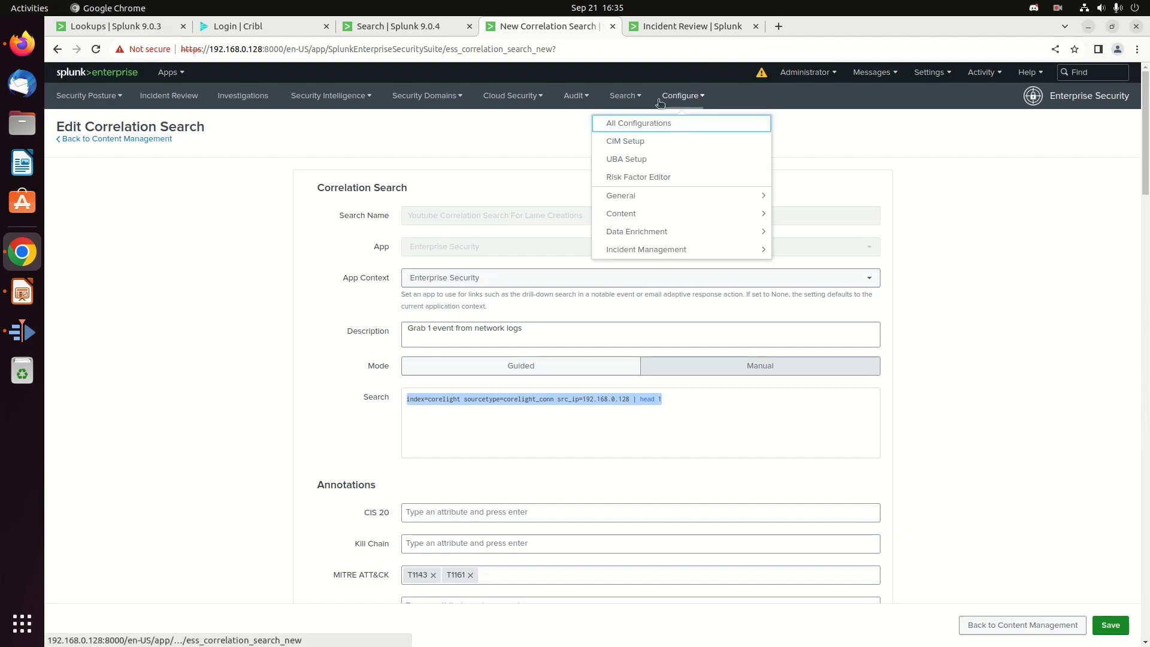
left_click(626, 231)
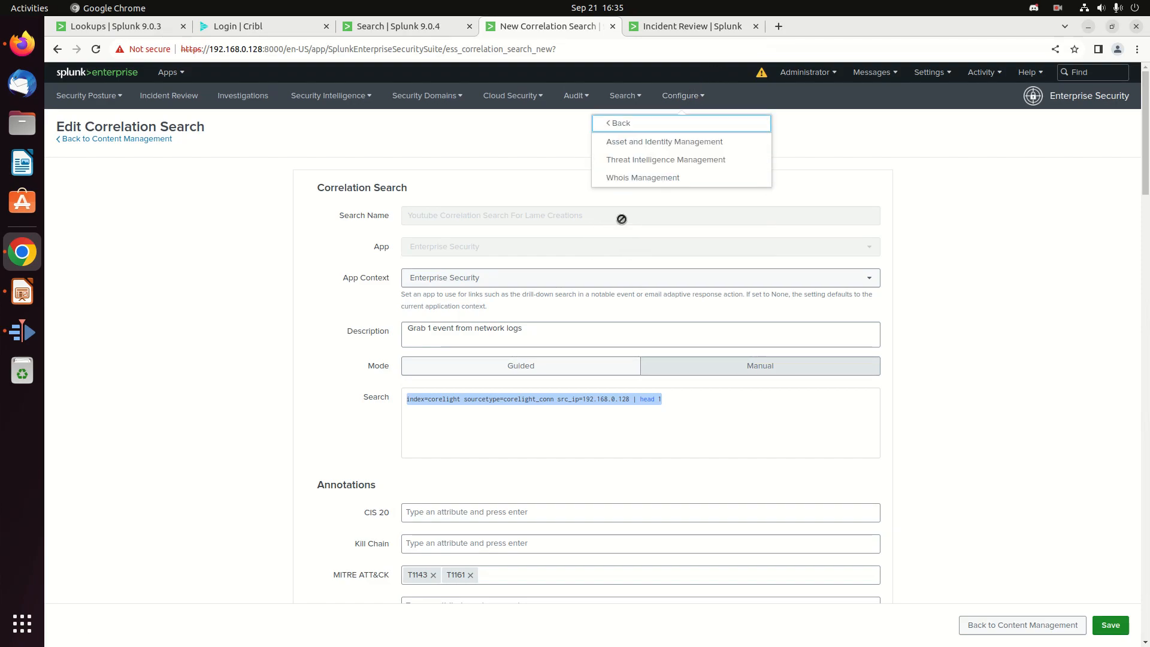
left_click(617, 122)
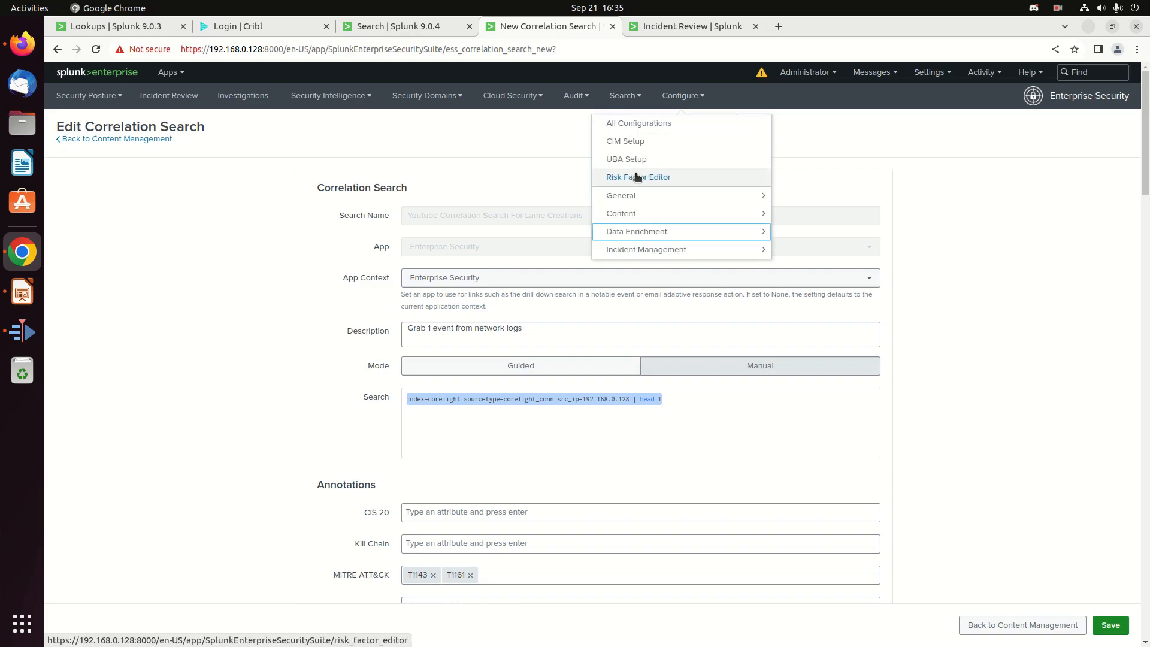
left_click(629, 215)
left_click(632, 143)
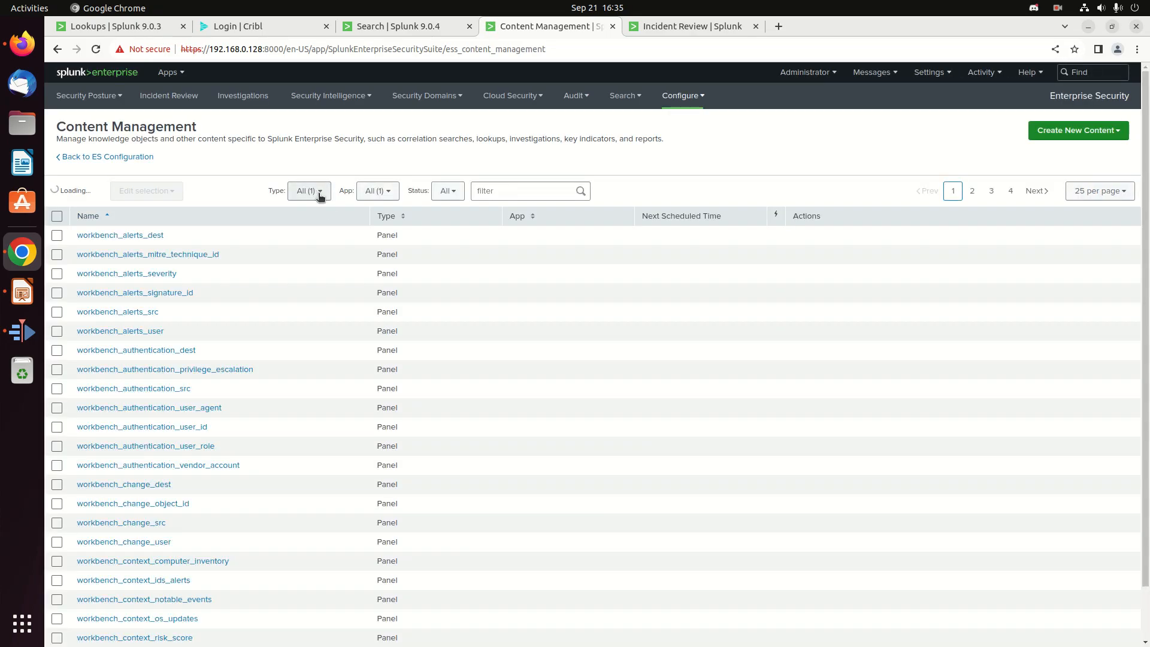
Filter the content list to type Correlation Search with status Enabled
left_click(320, 196)
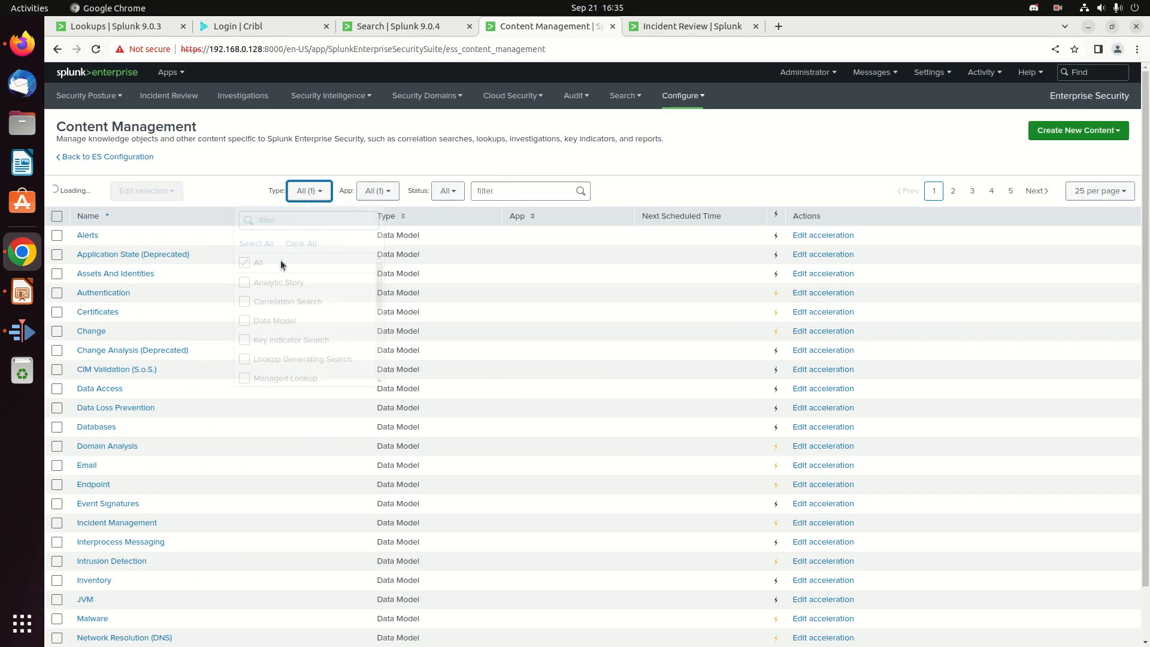
left_click(276, 302)
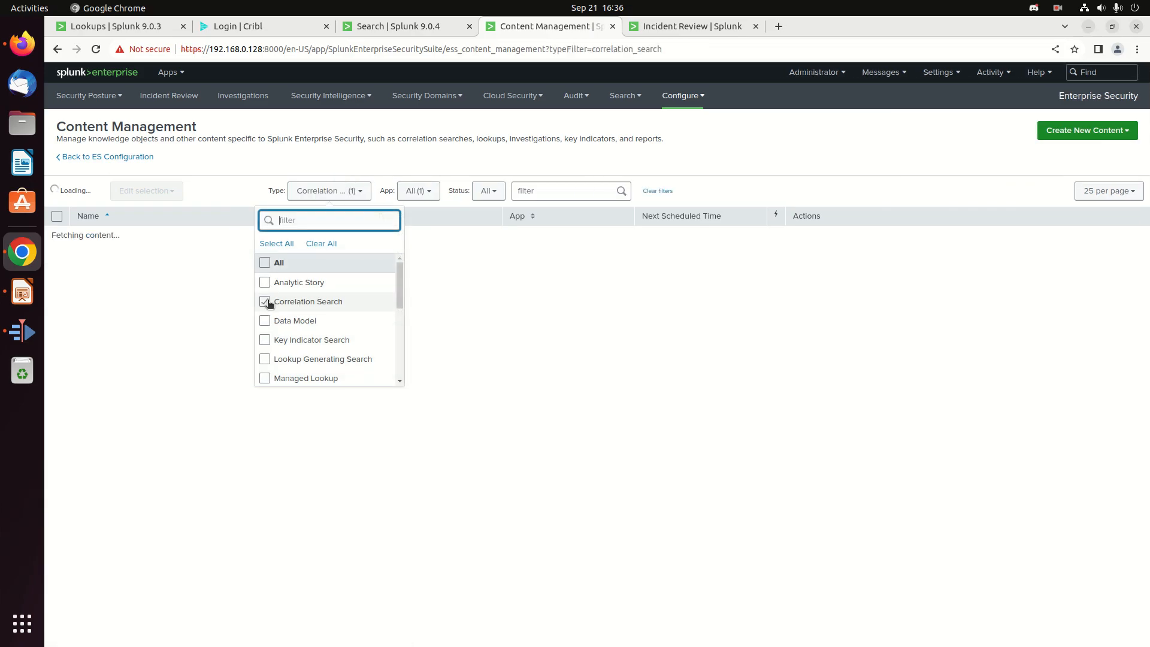
left_click(491, 197)
left_click(491, 197)
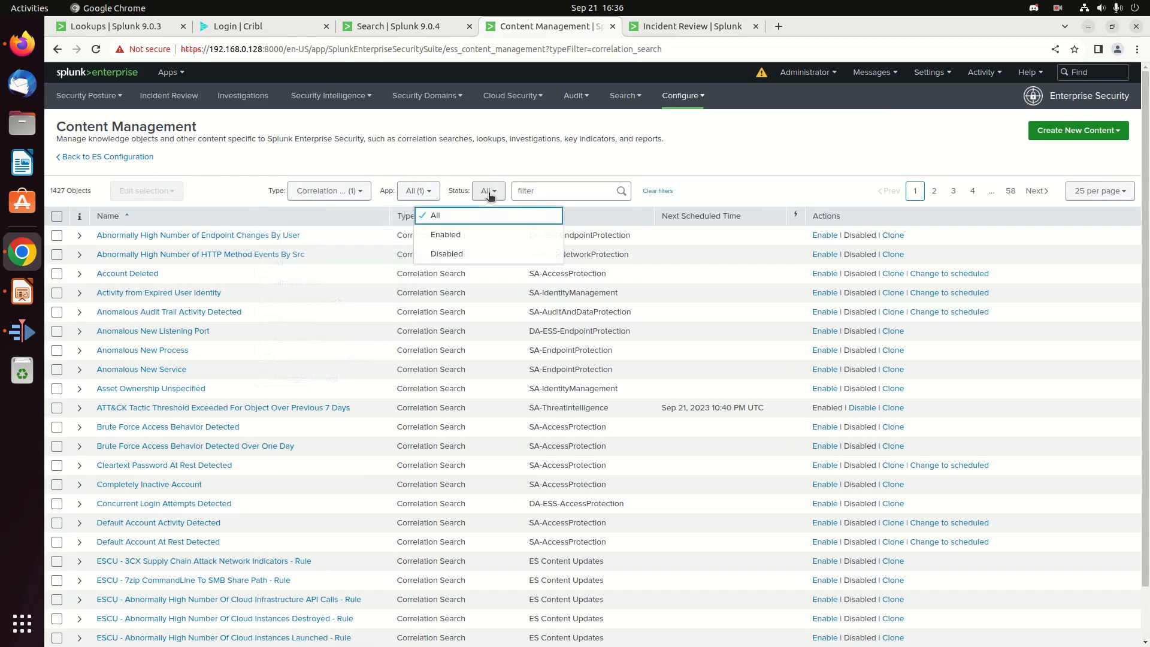
left_click(470, 233)
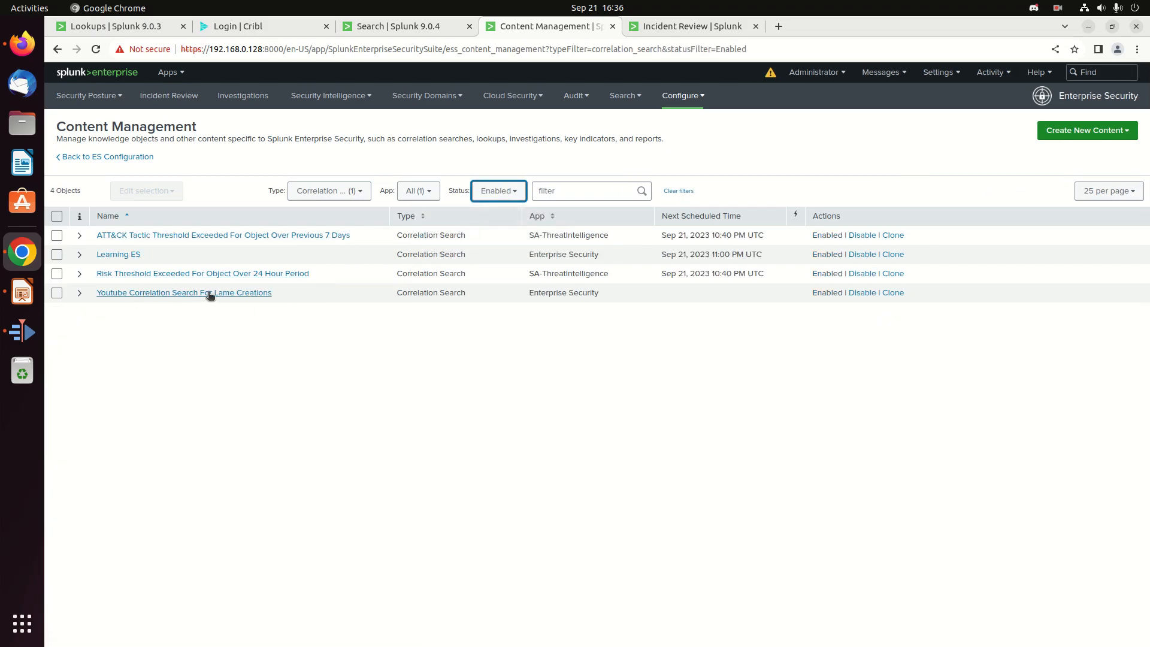
Open Youtube Correlation Search For Lame Creations and review its query, annotations, time range and schedule
left_click(242, 293)
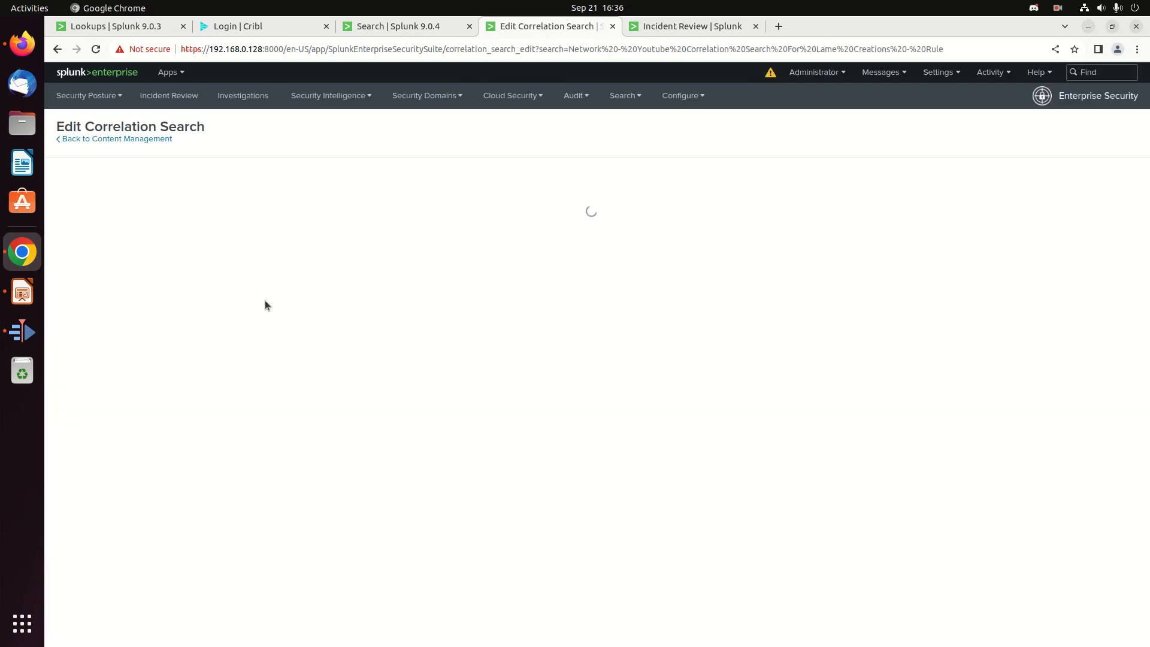
scroll(260, 347, "down", 8)
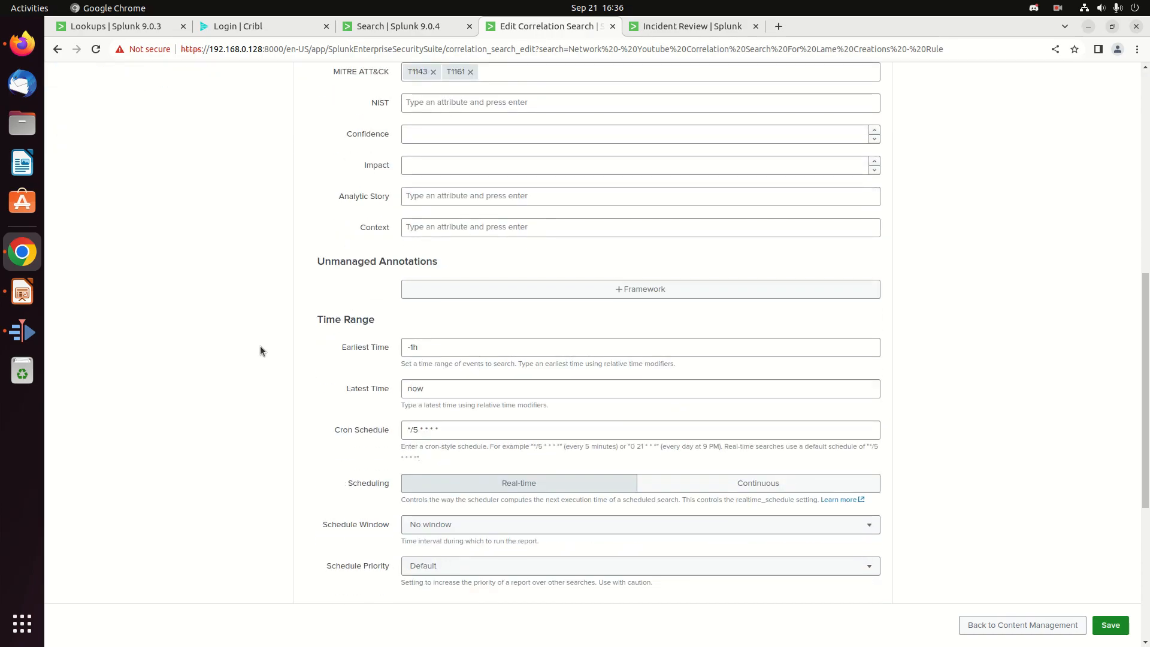
scroll(259, 346, "up", 8)
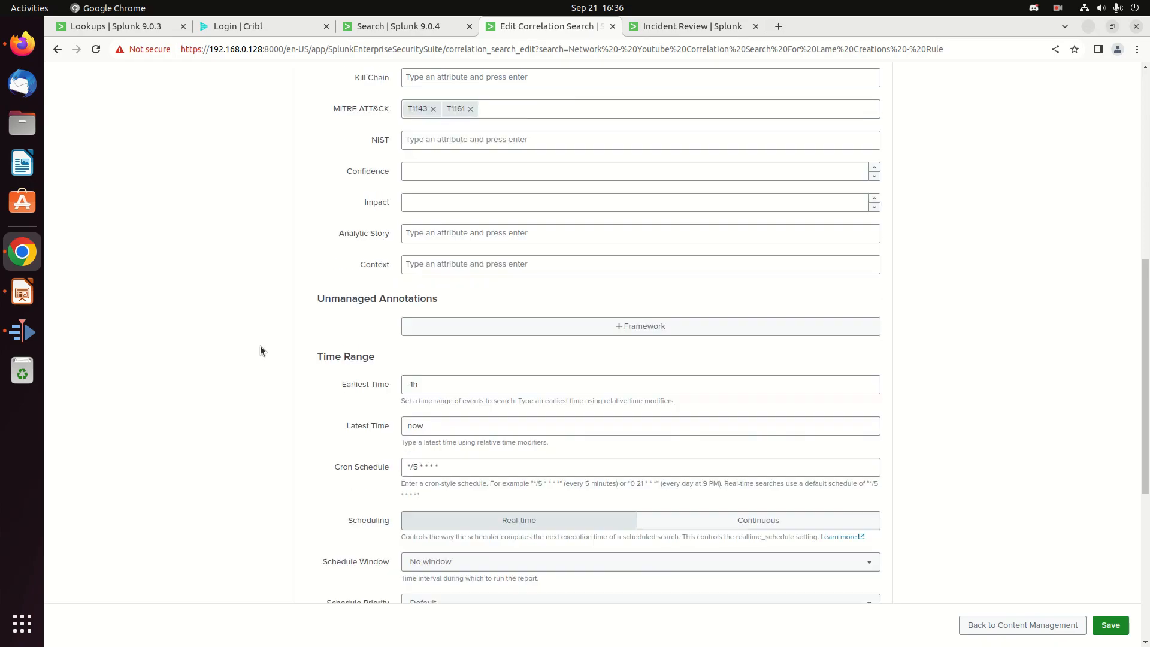
scroll(260, 346, "down", 15)
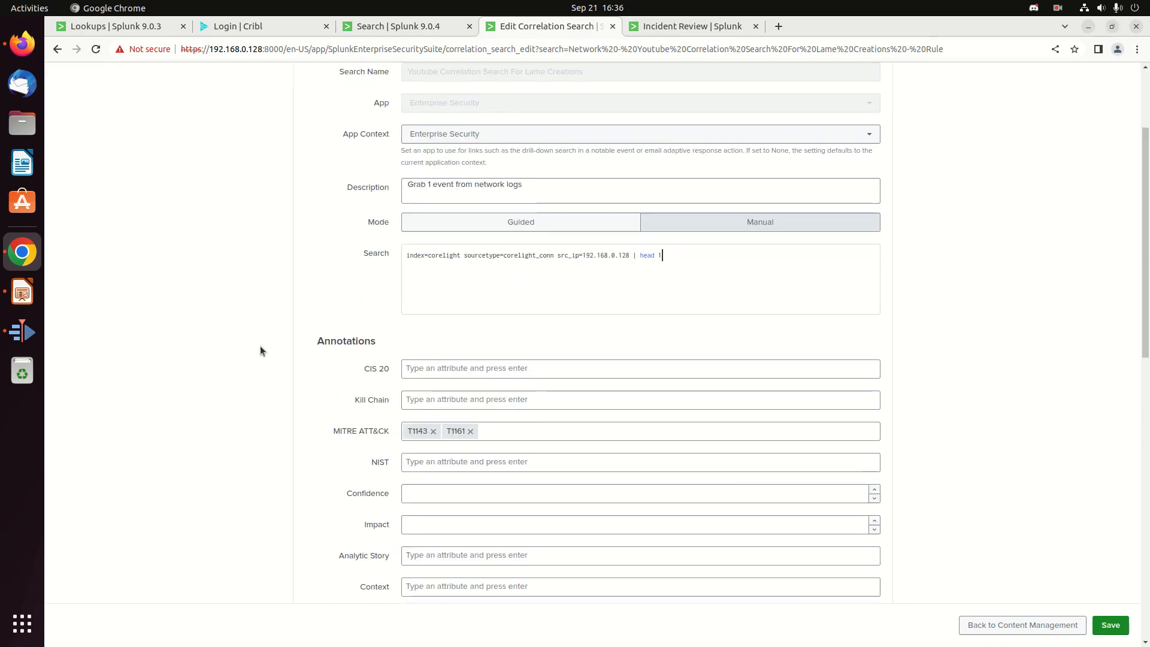
scroll(315, 343, "up", 15)
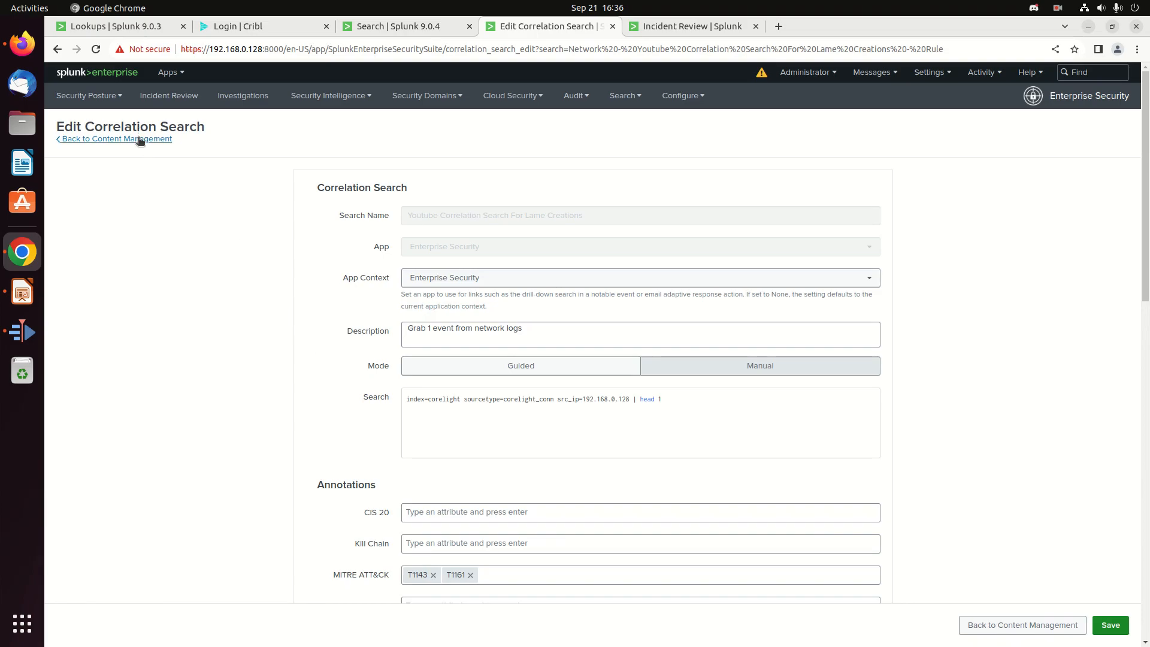
Return to Content Management and limit the list again to enabled items of type Correlation Search
left_click(143, 140)
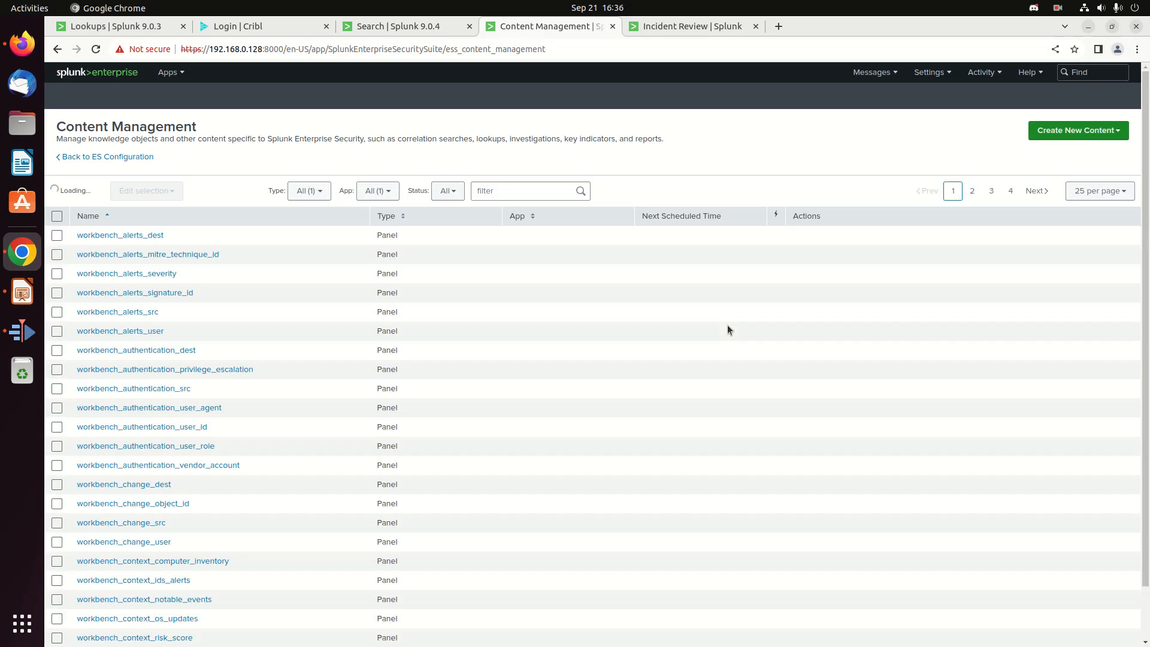
left_click(448, 191)
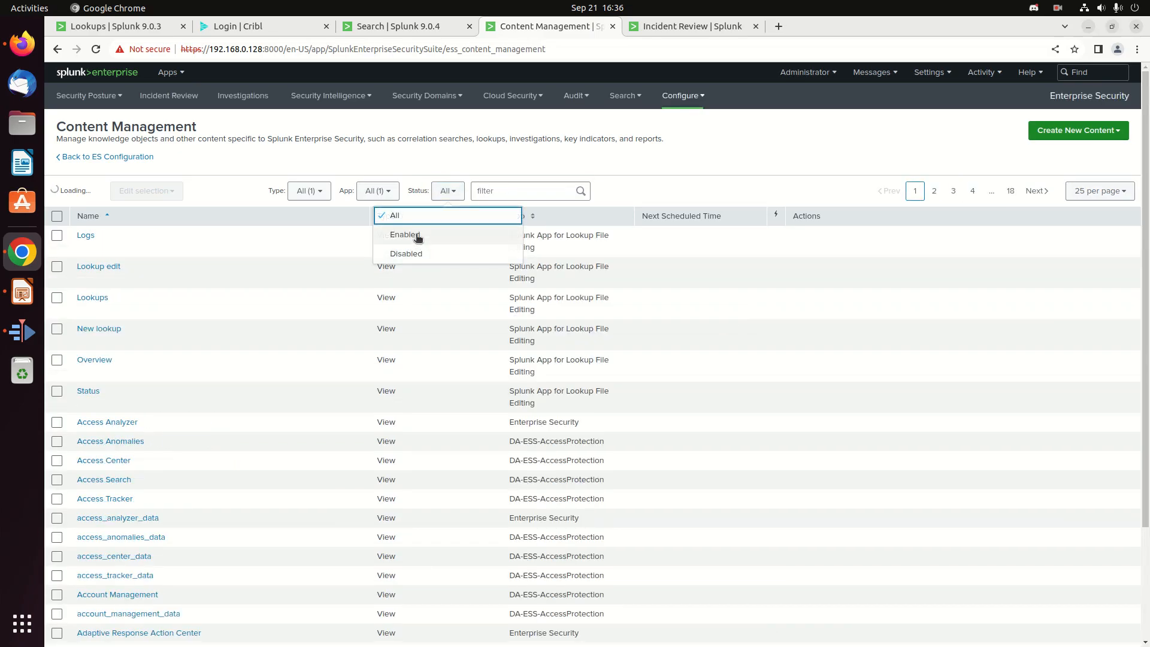
left_click(442, 236)
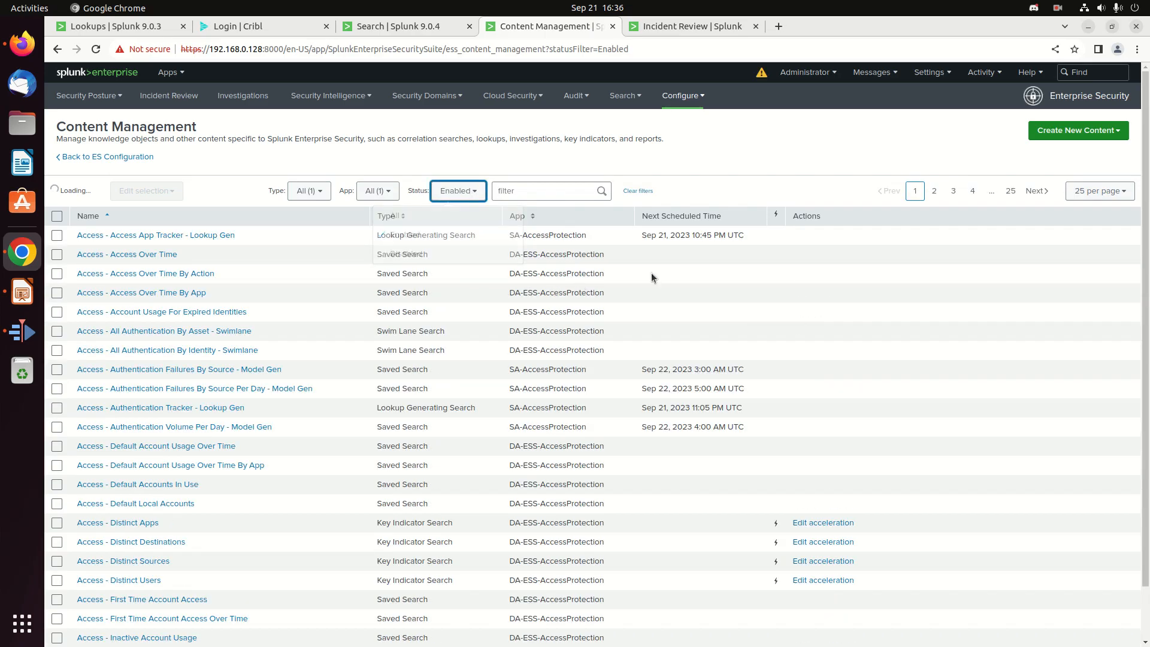
left_click(308, 192)
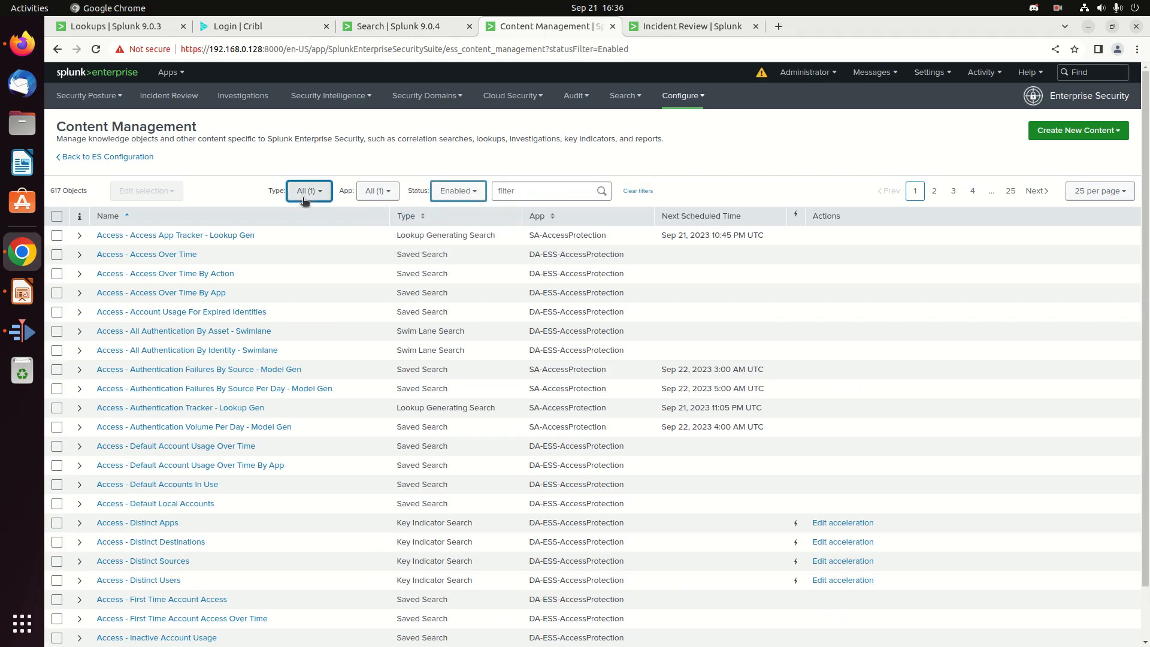
left_click(277, 303)
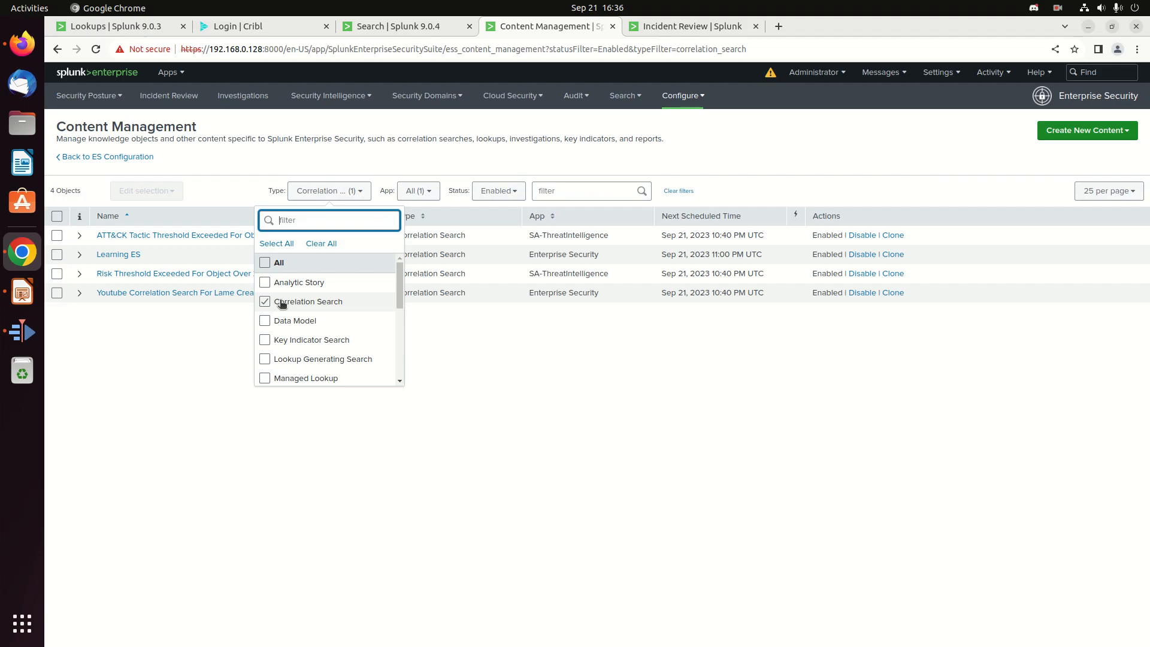